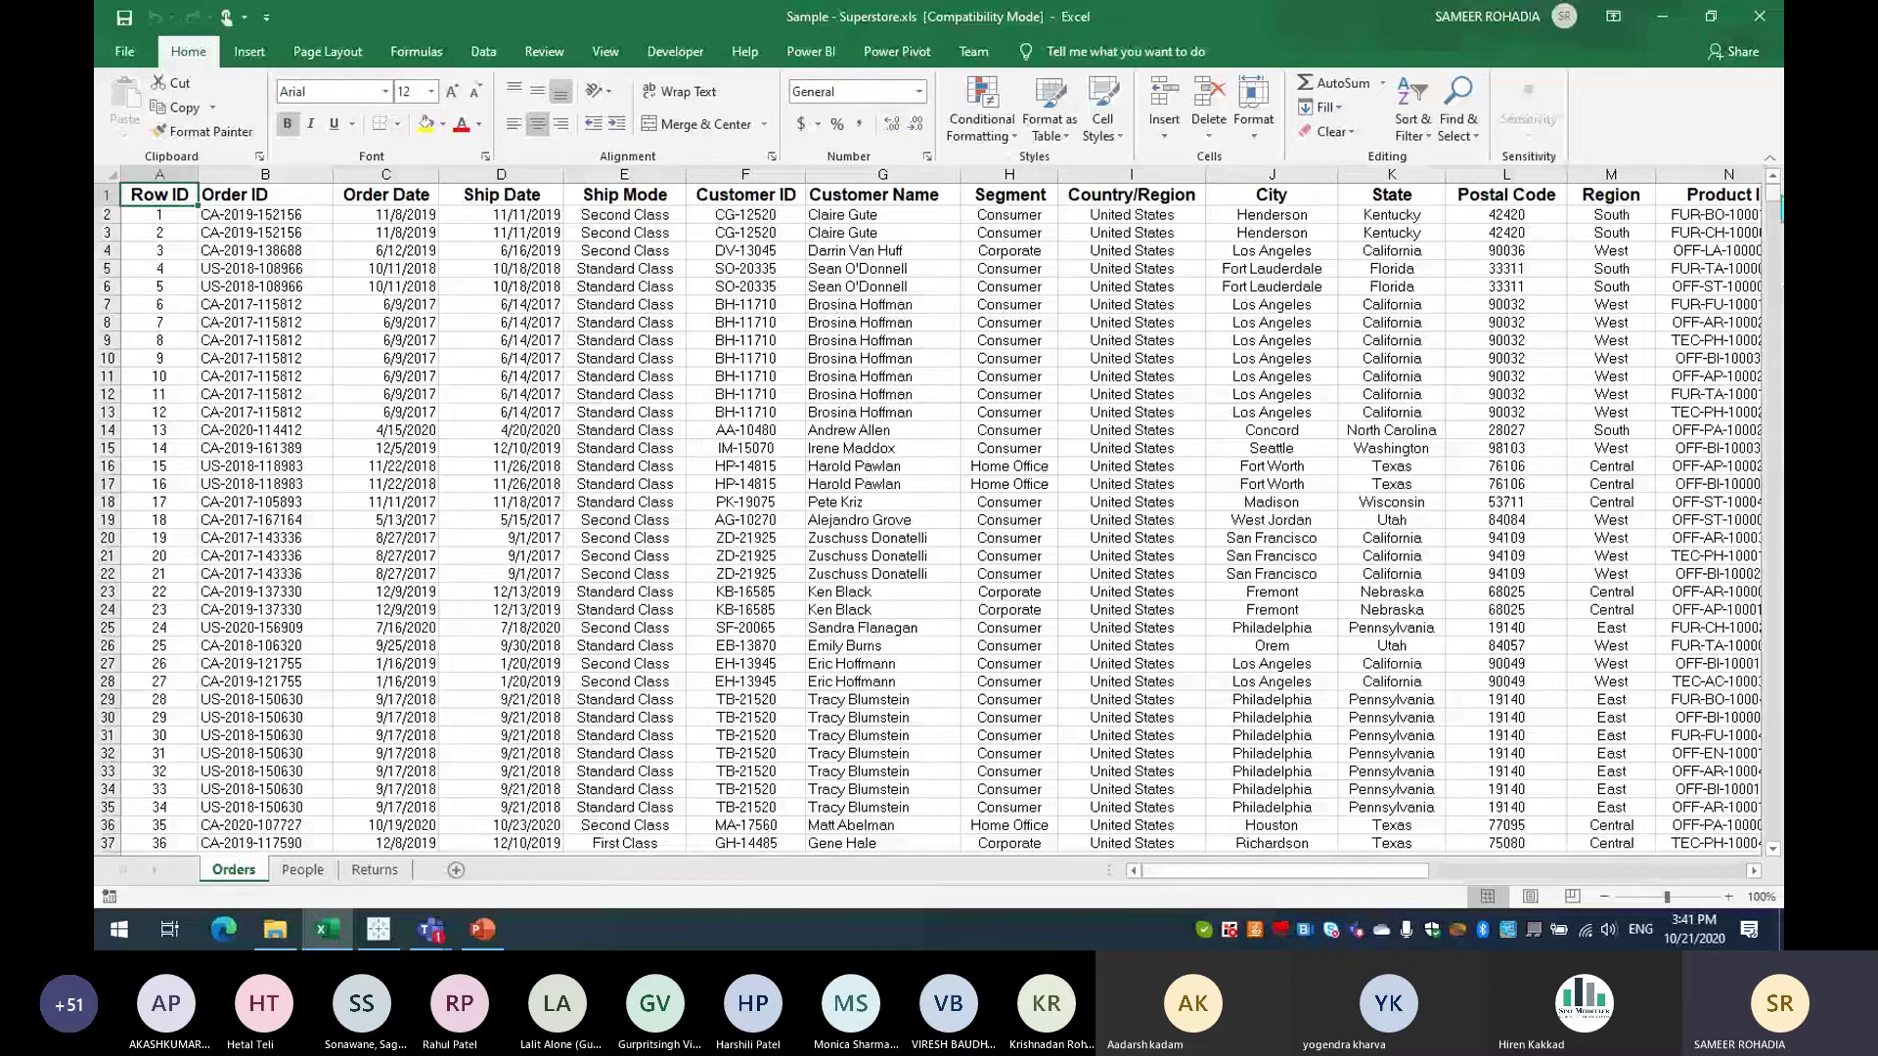
Step: Examine the Orders sheet from the first to the last row and across all columns, then highlight the Category column
key(ctrl+Down)
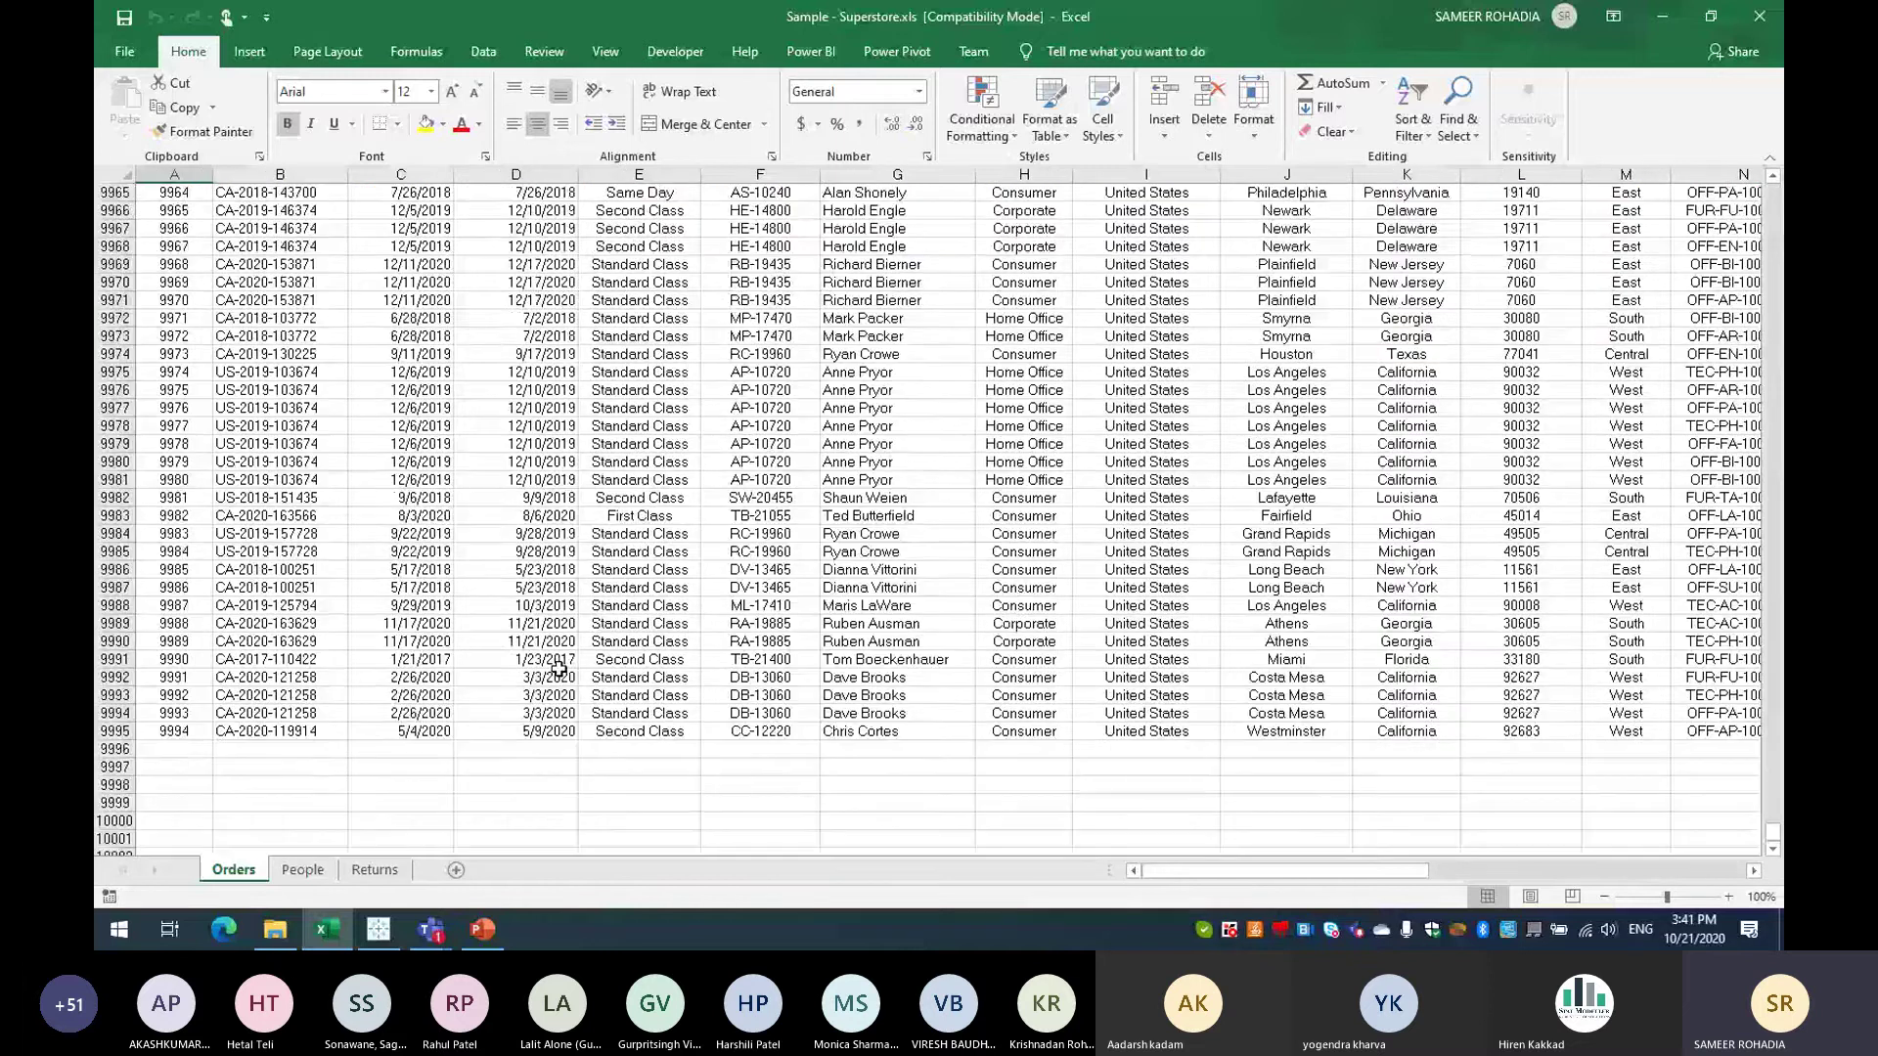
scroll(209, 682, down, 1)
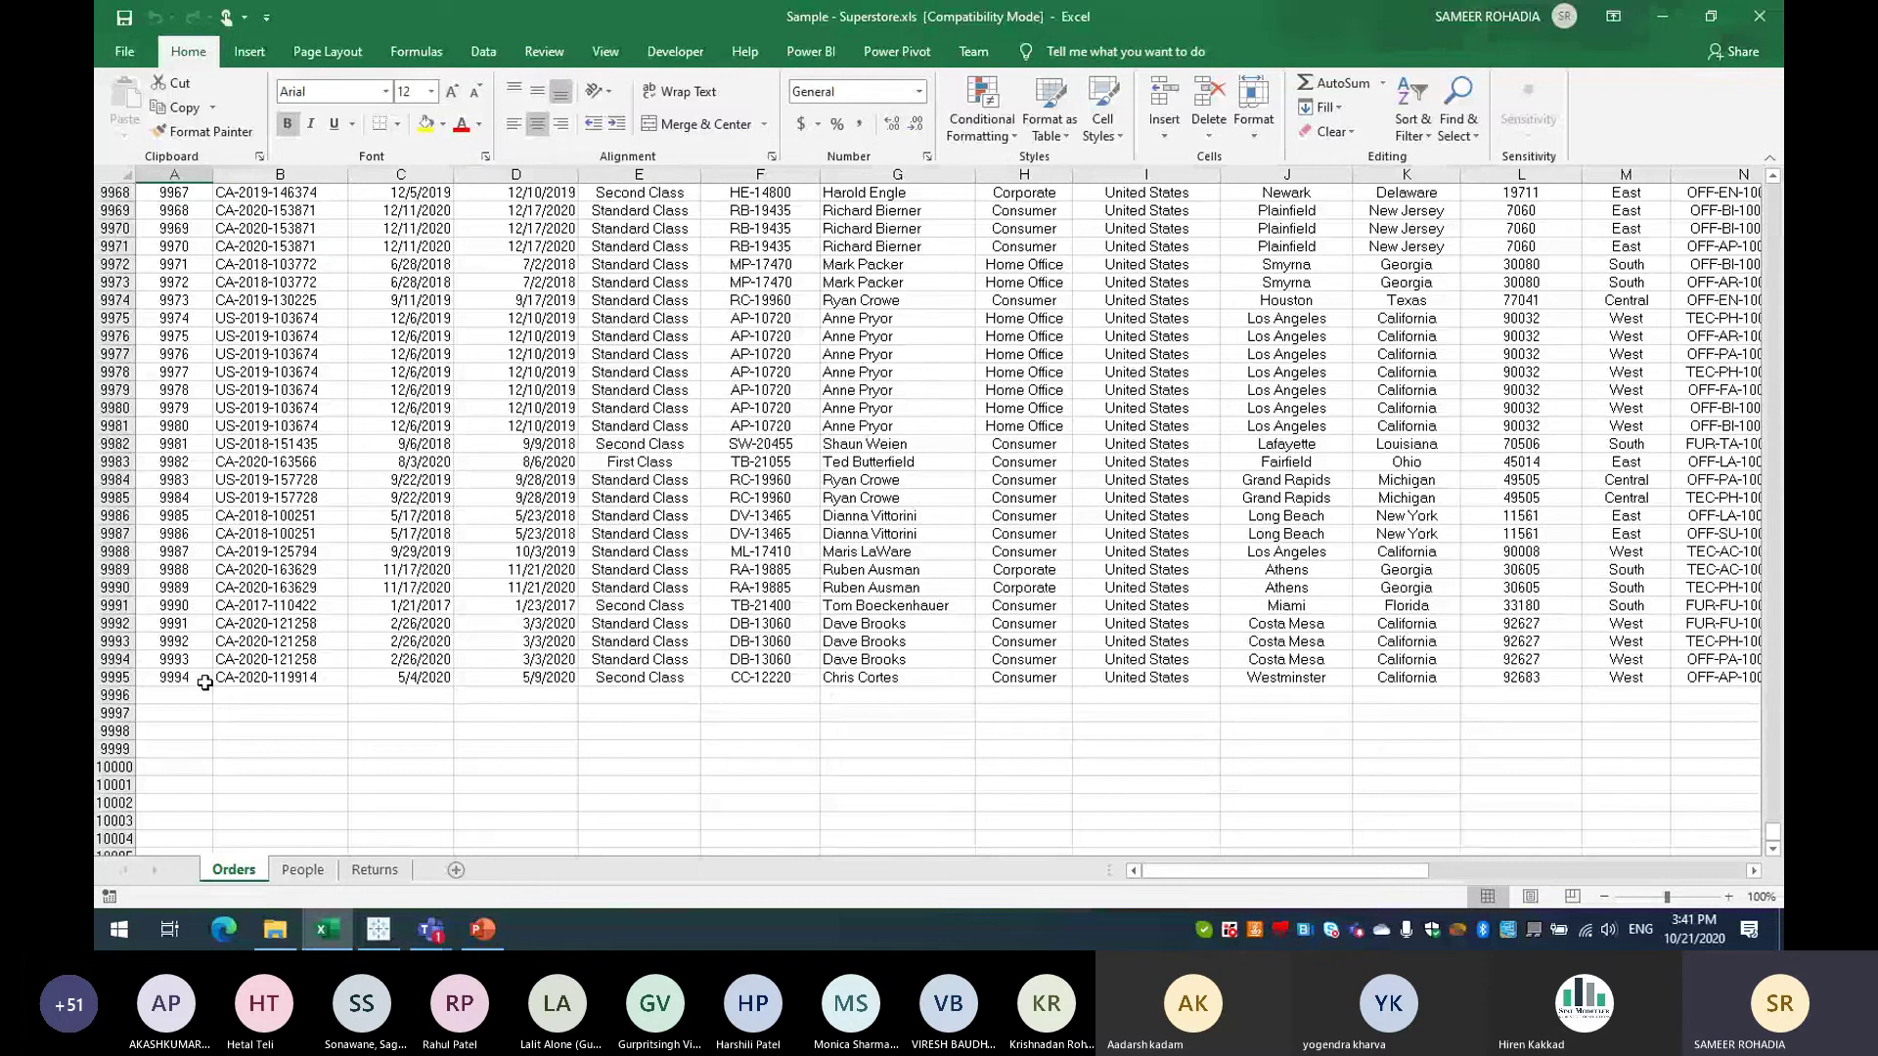
drag(1772, 834, 1773, 797)
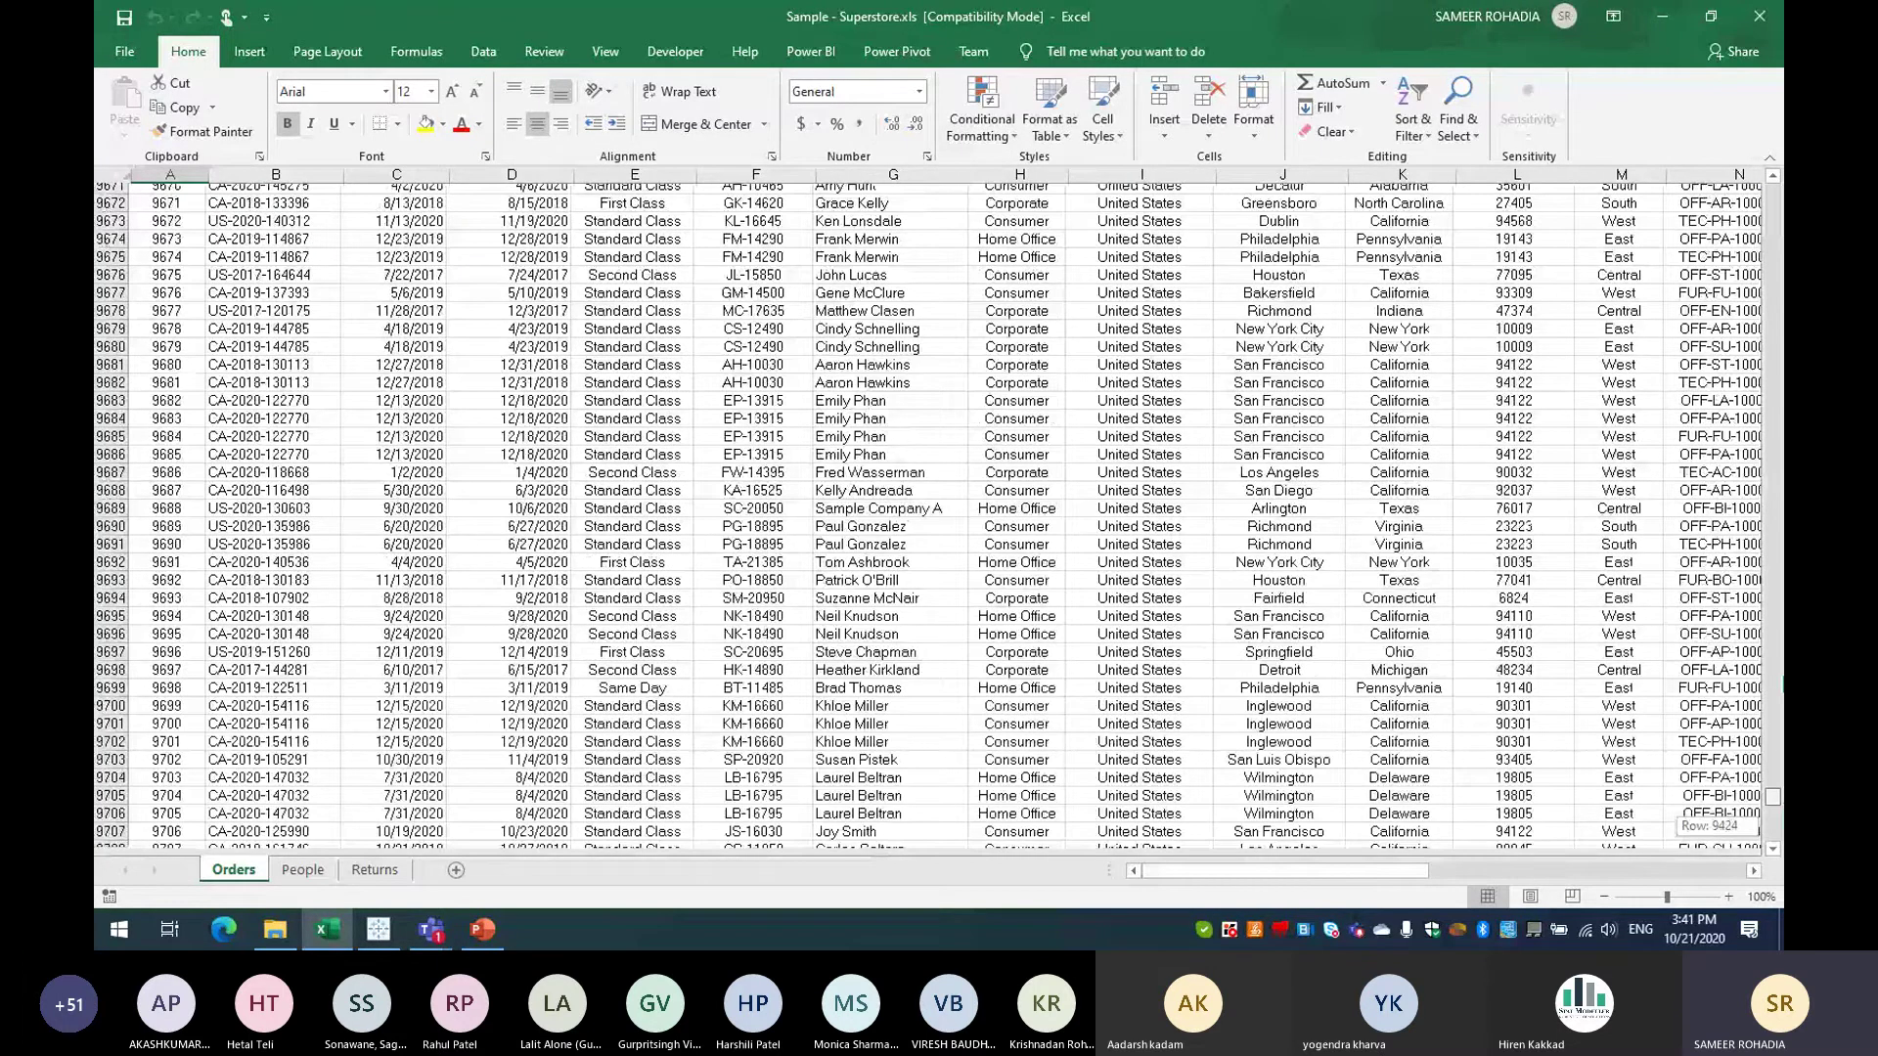
key(ctrl+Home)
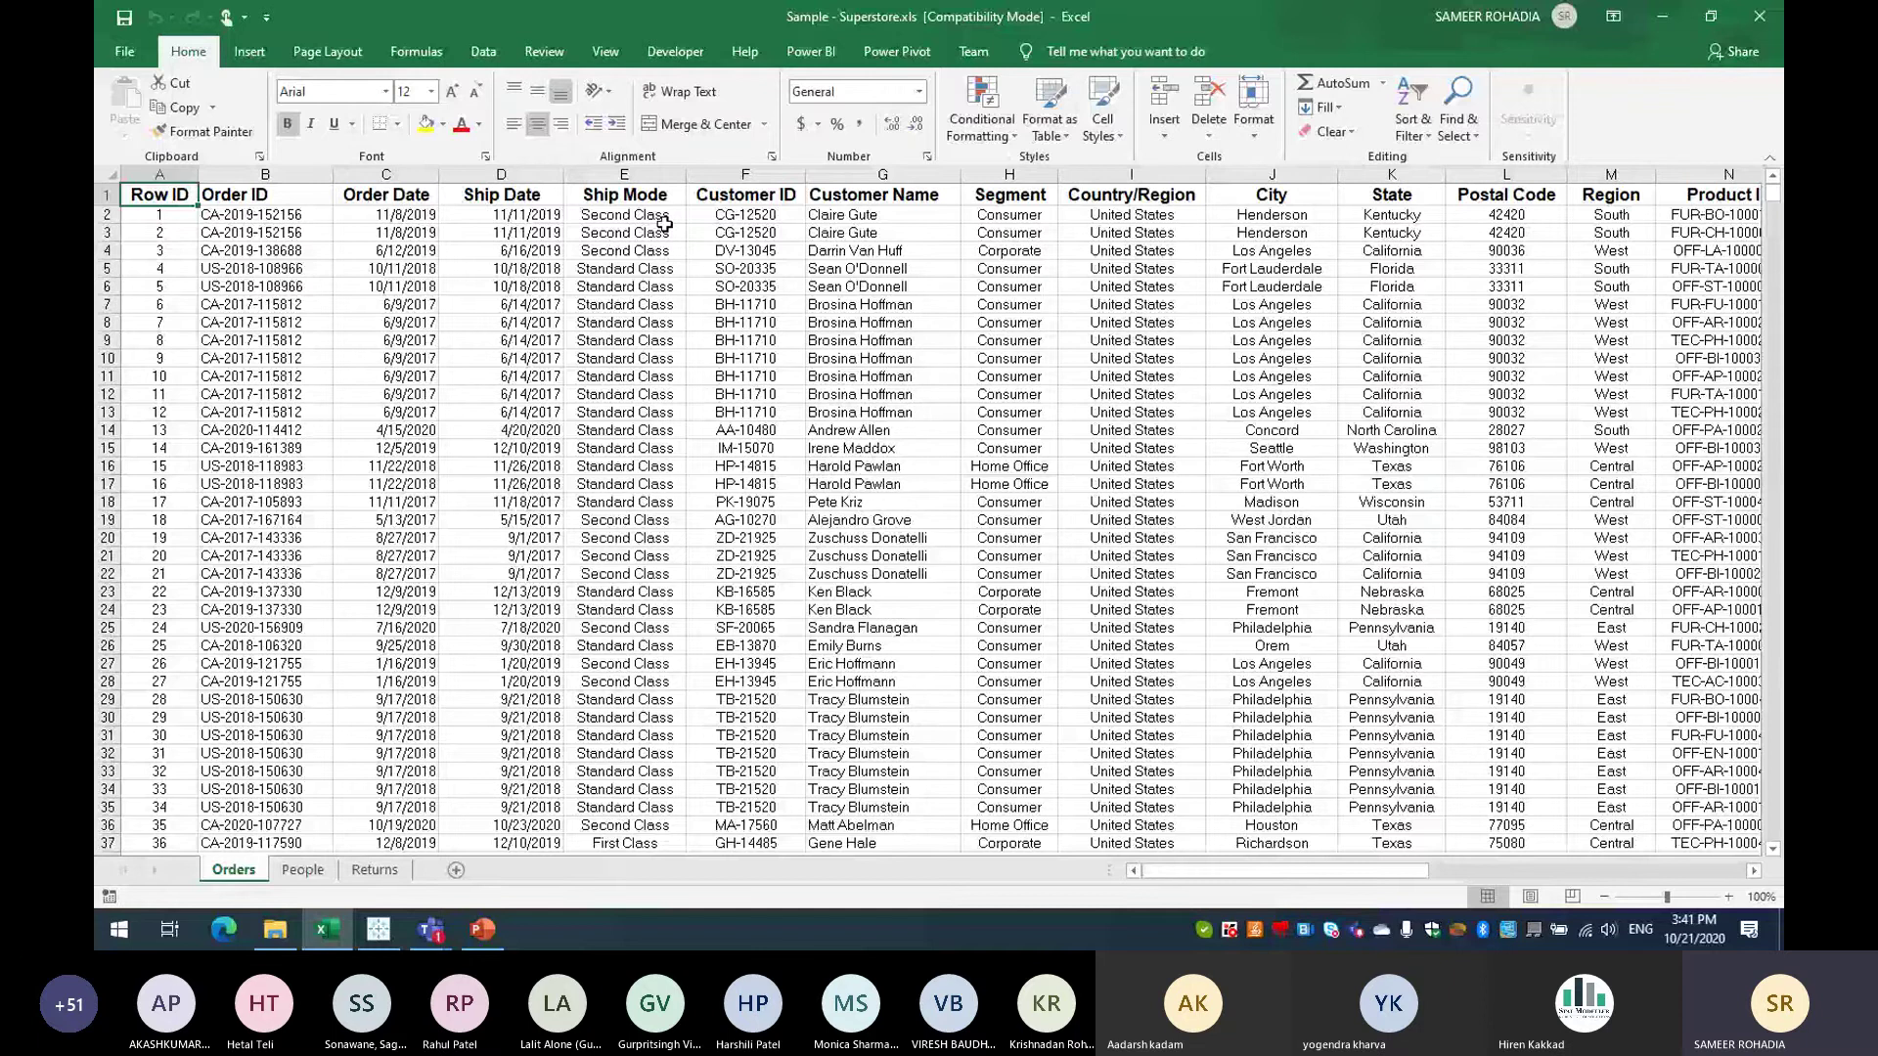
drag(1272, 871, 1446, 876)
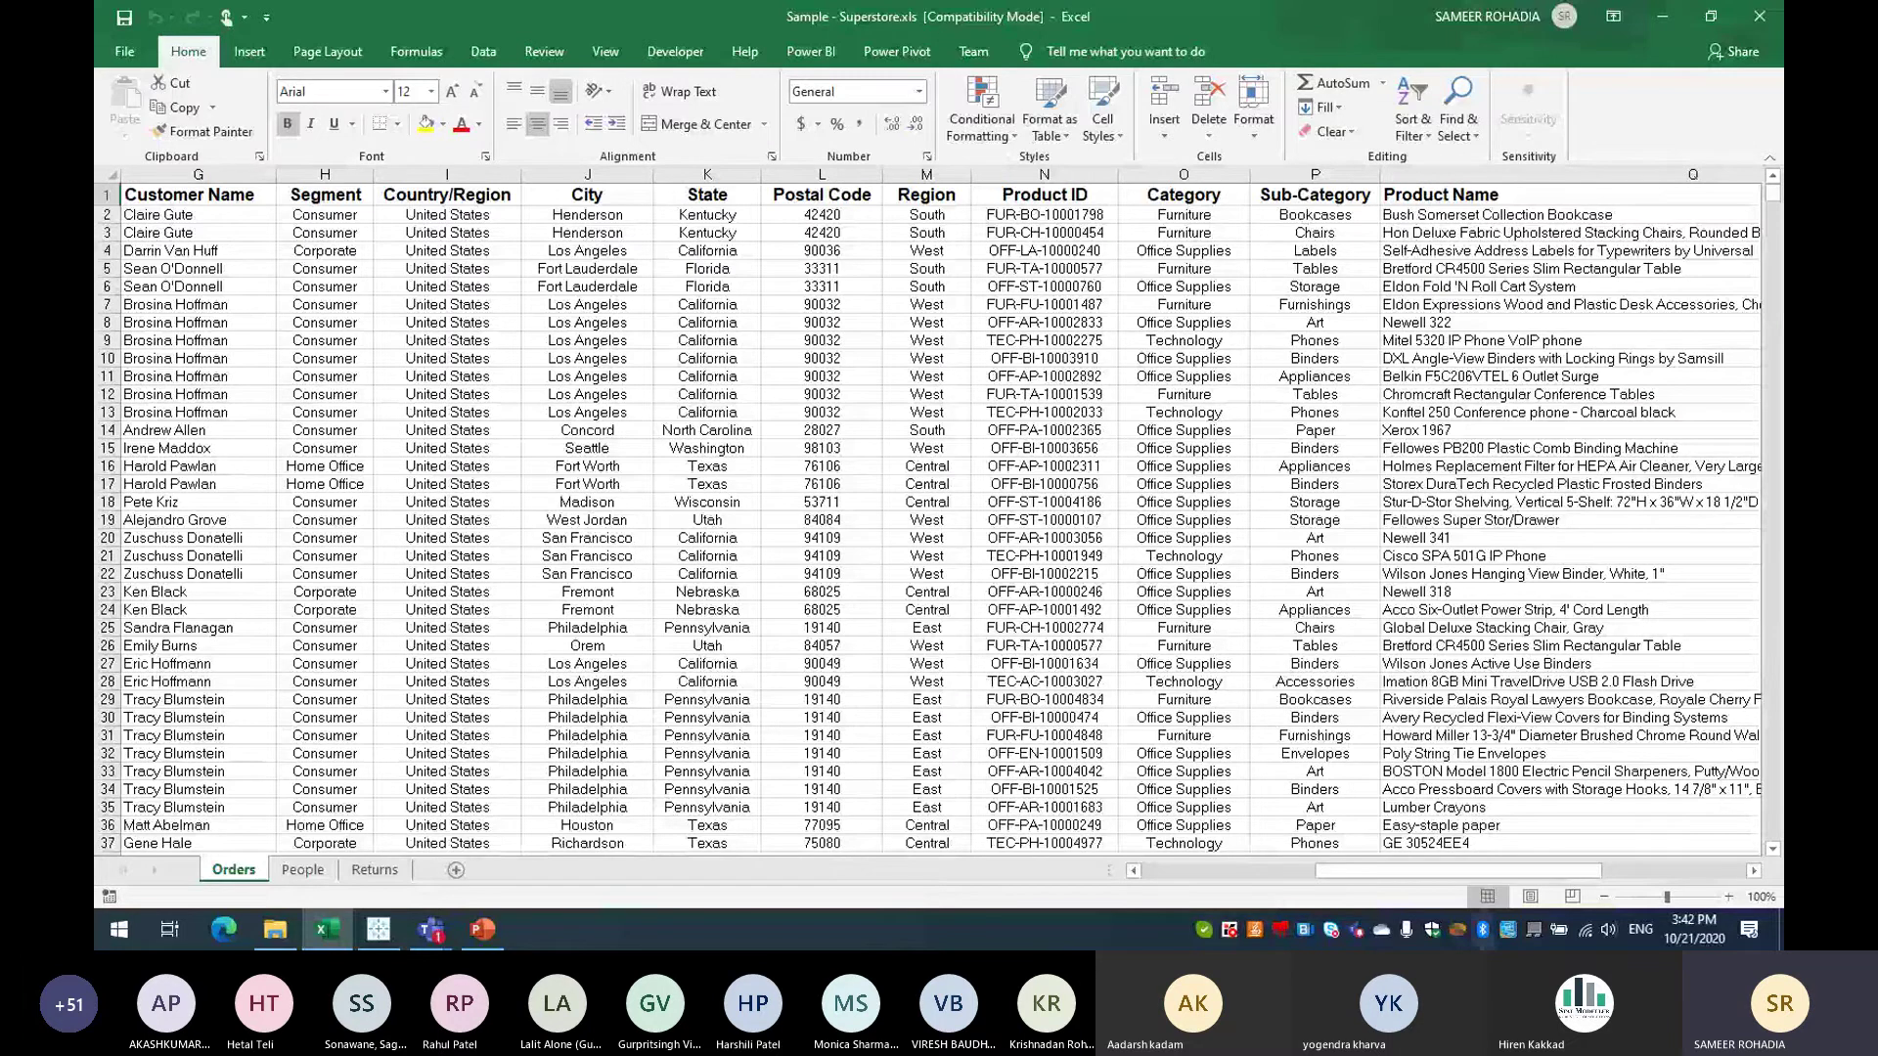
scroll(939, 518, right, 5)
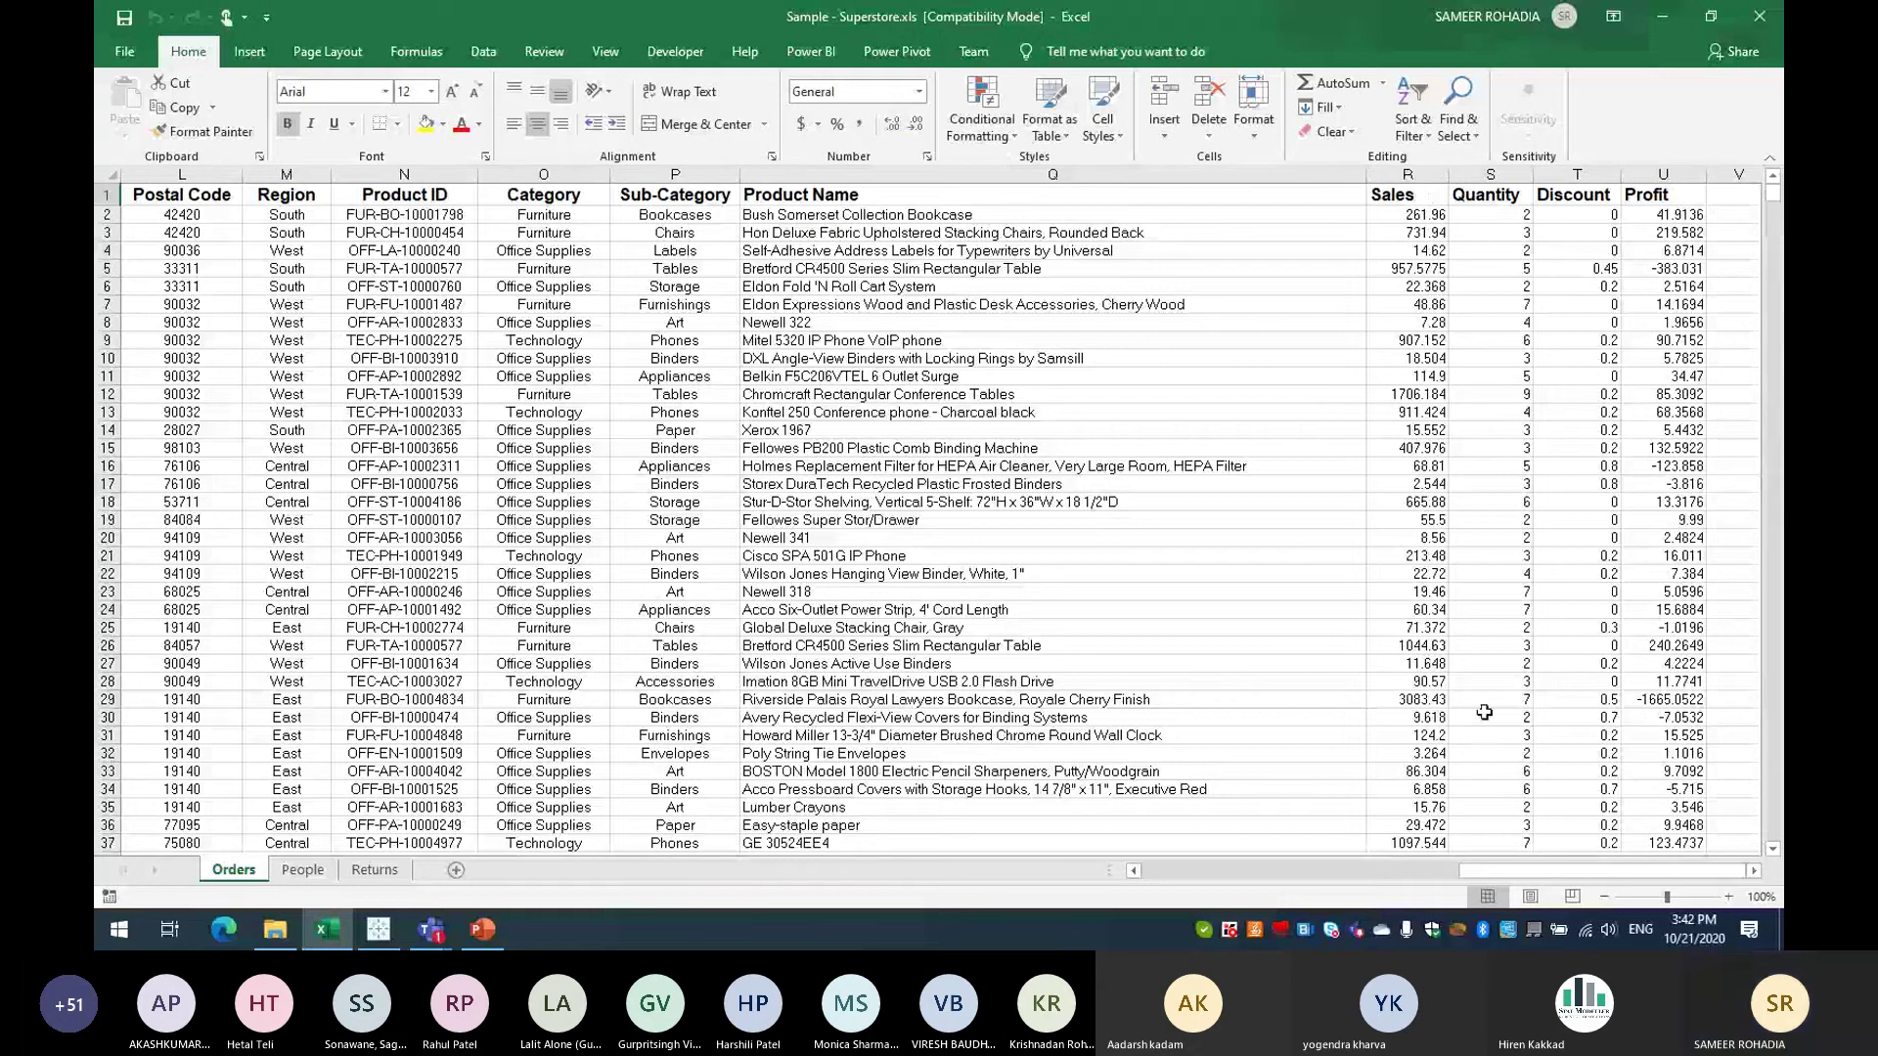
drag(1553, 870, 1436, 898)
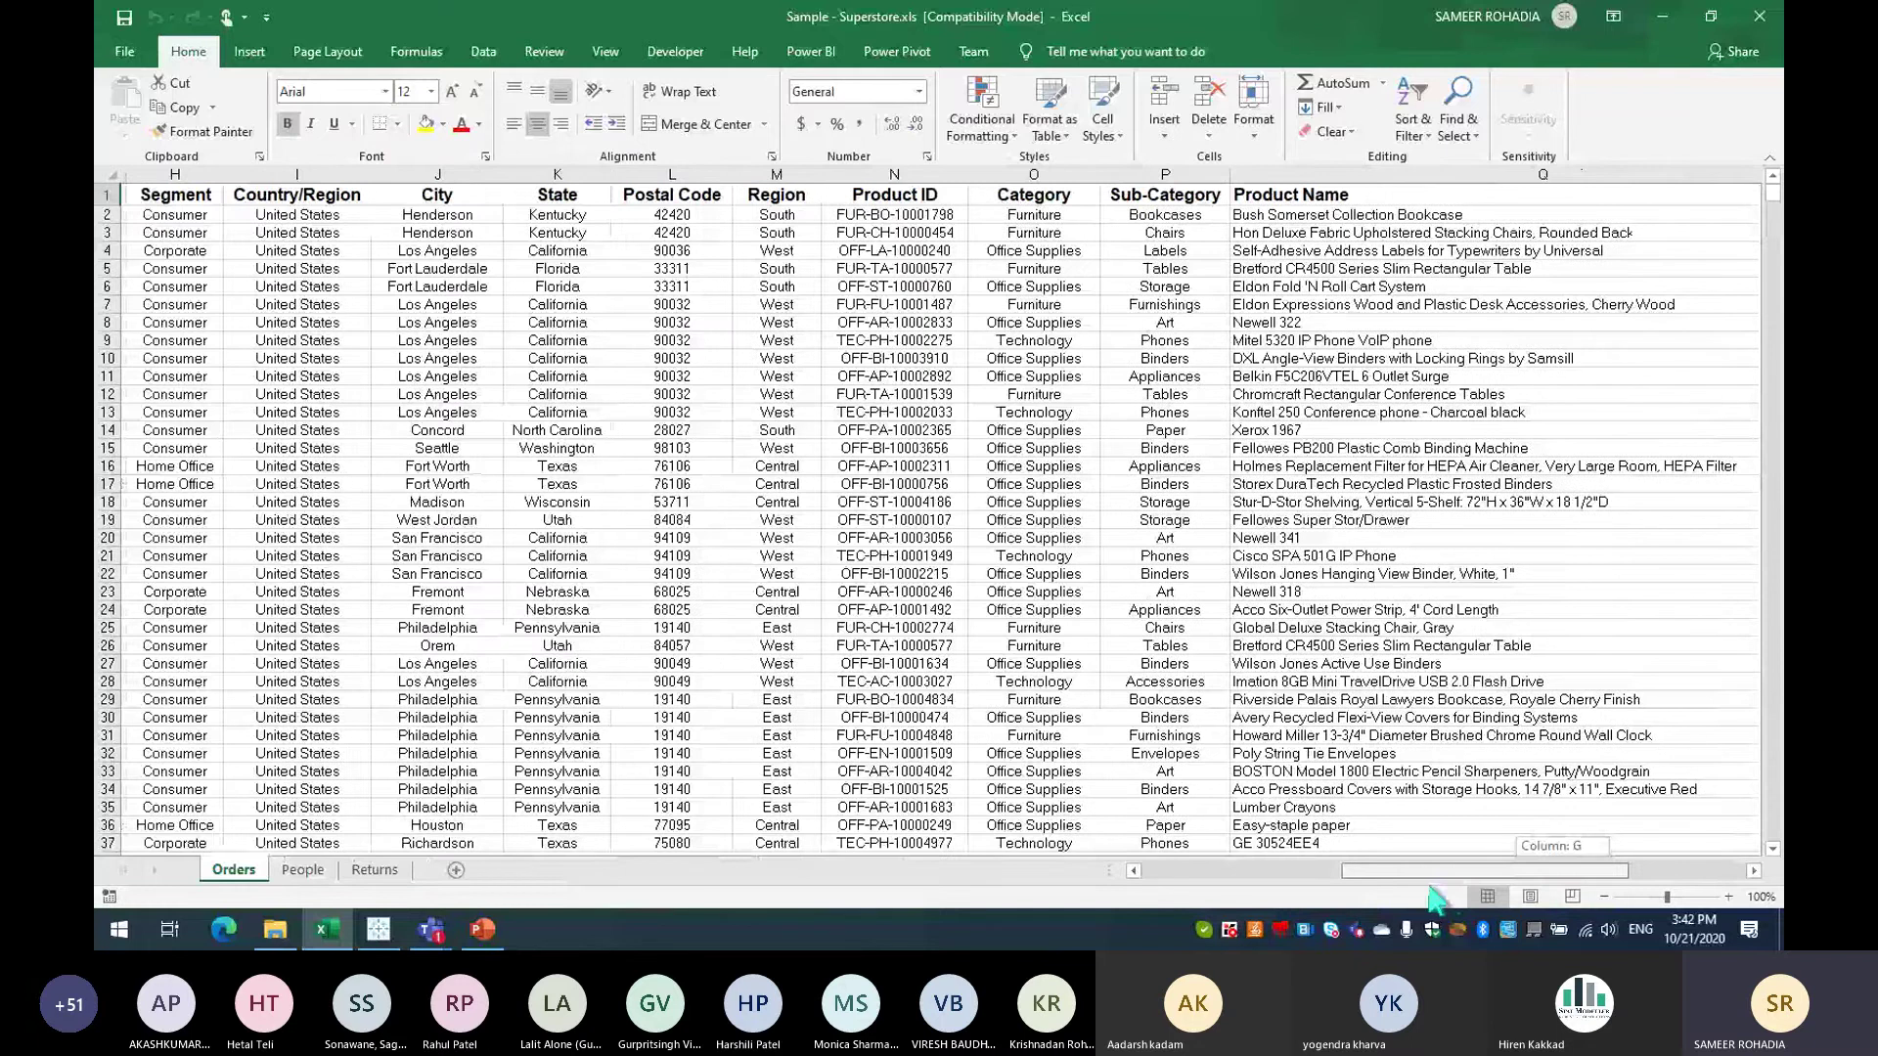
drag(1436, 898, 1410, 898)
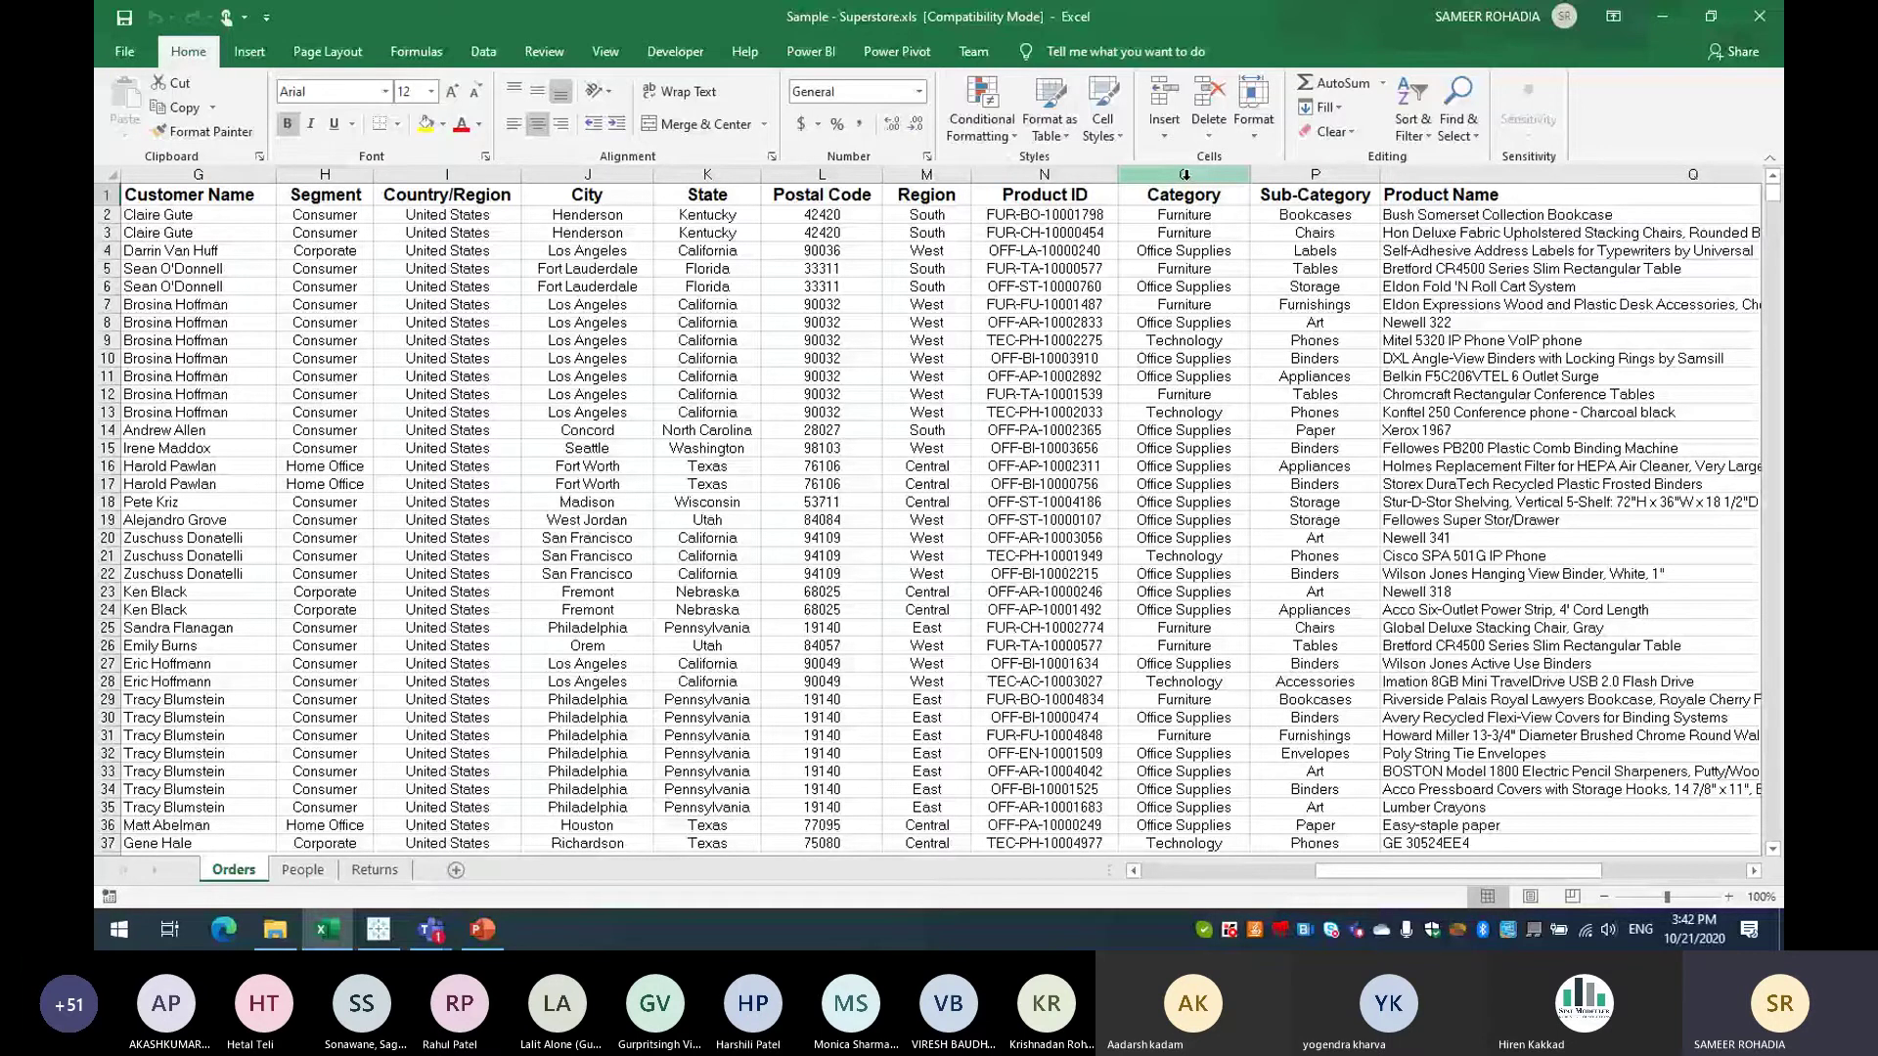
click(1184, 174)
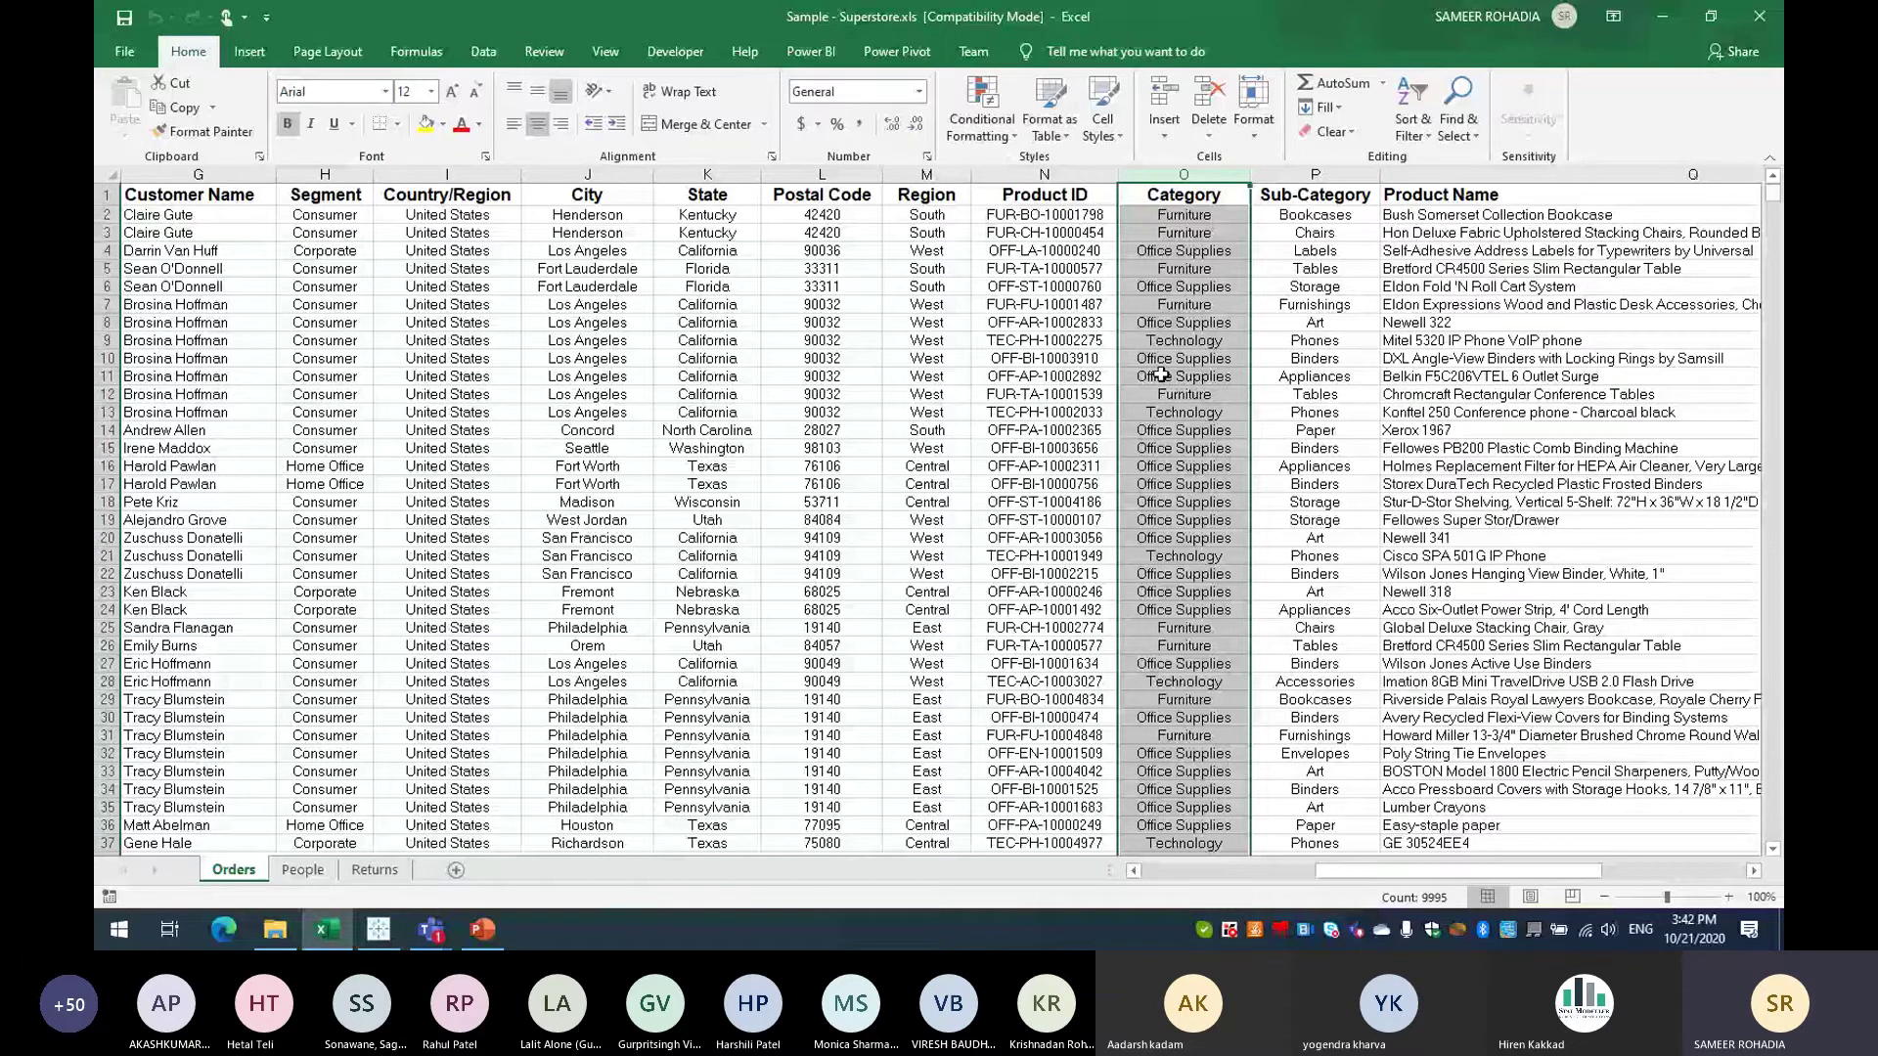
Step: View the contents of the People and Returns sheets, then return to the Orders sheet
click(326, 870)
click(376, 871)
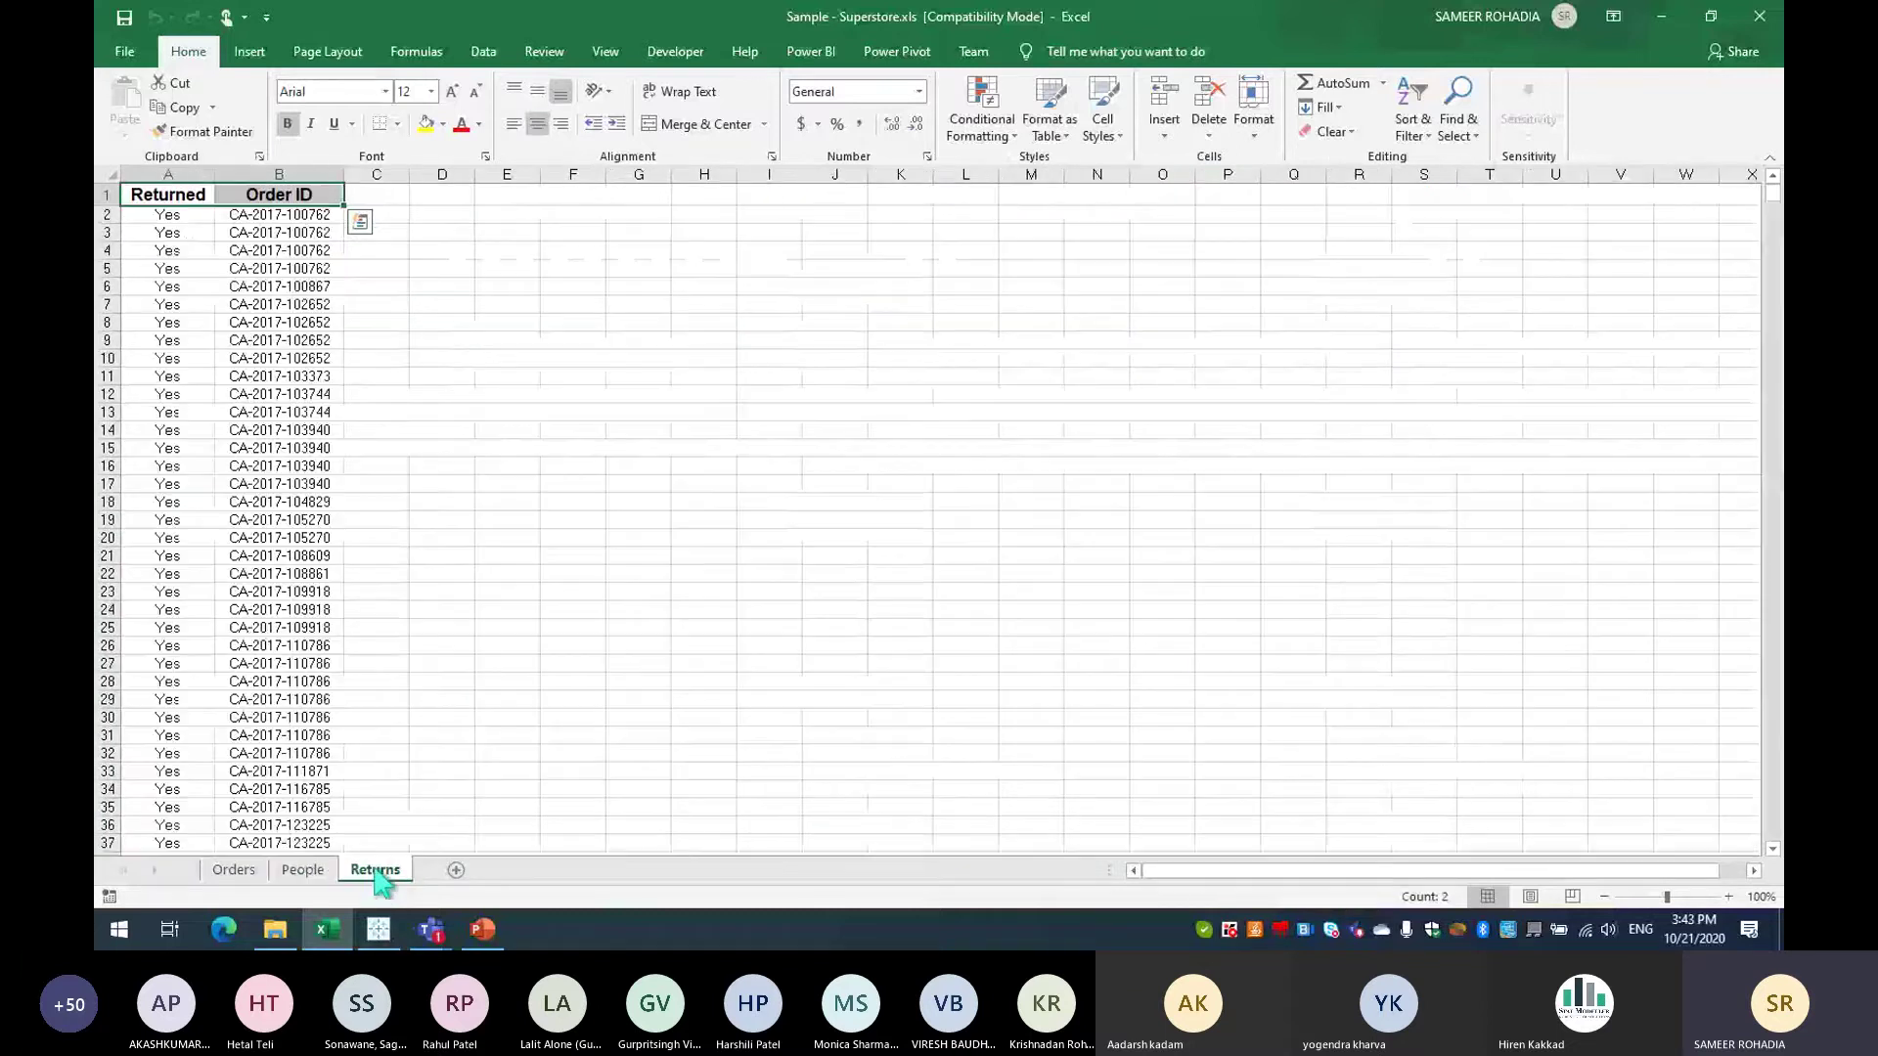
click(232, 871)
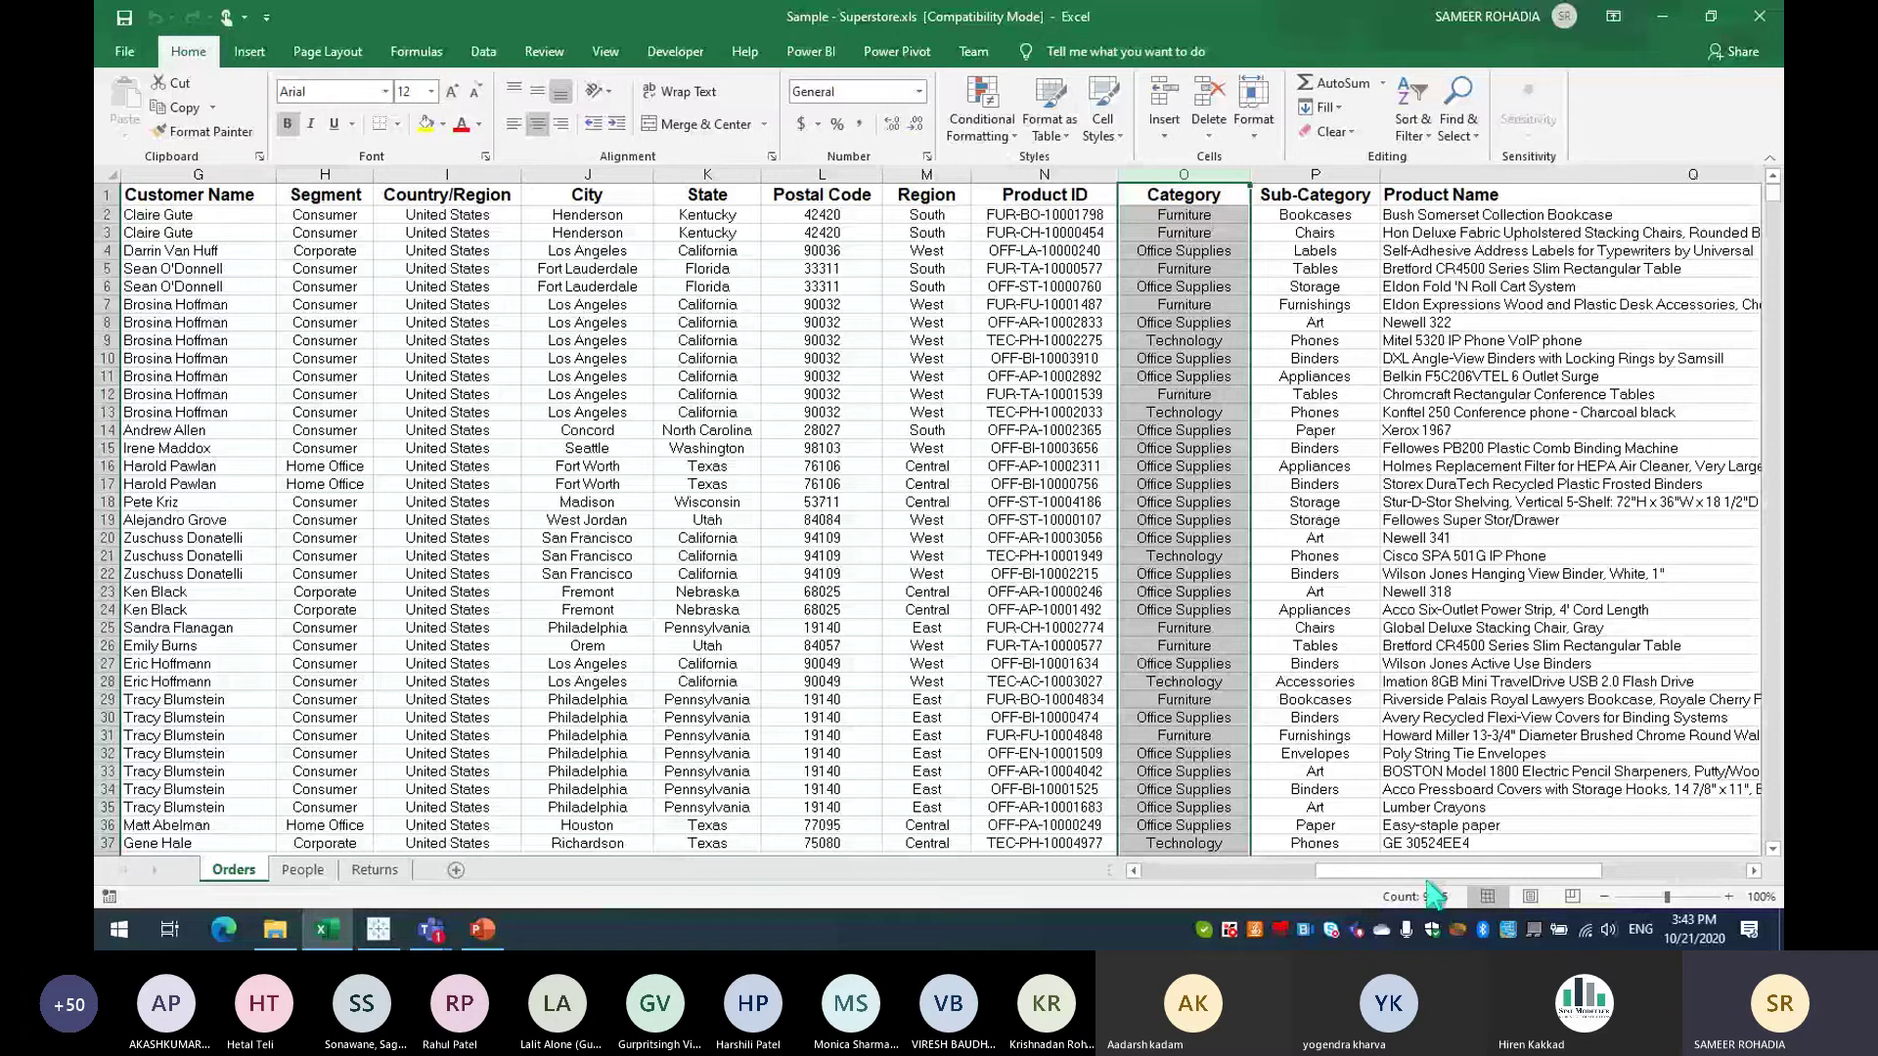
Step: Create a PivotTable from the whole Orders data range on a new worksheet
key(ctrl+Home)
key(alt+n+v)
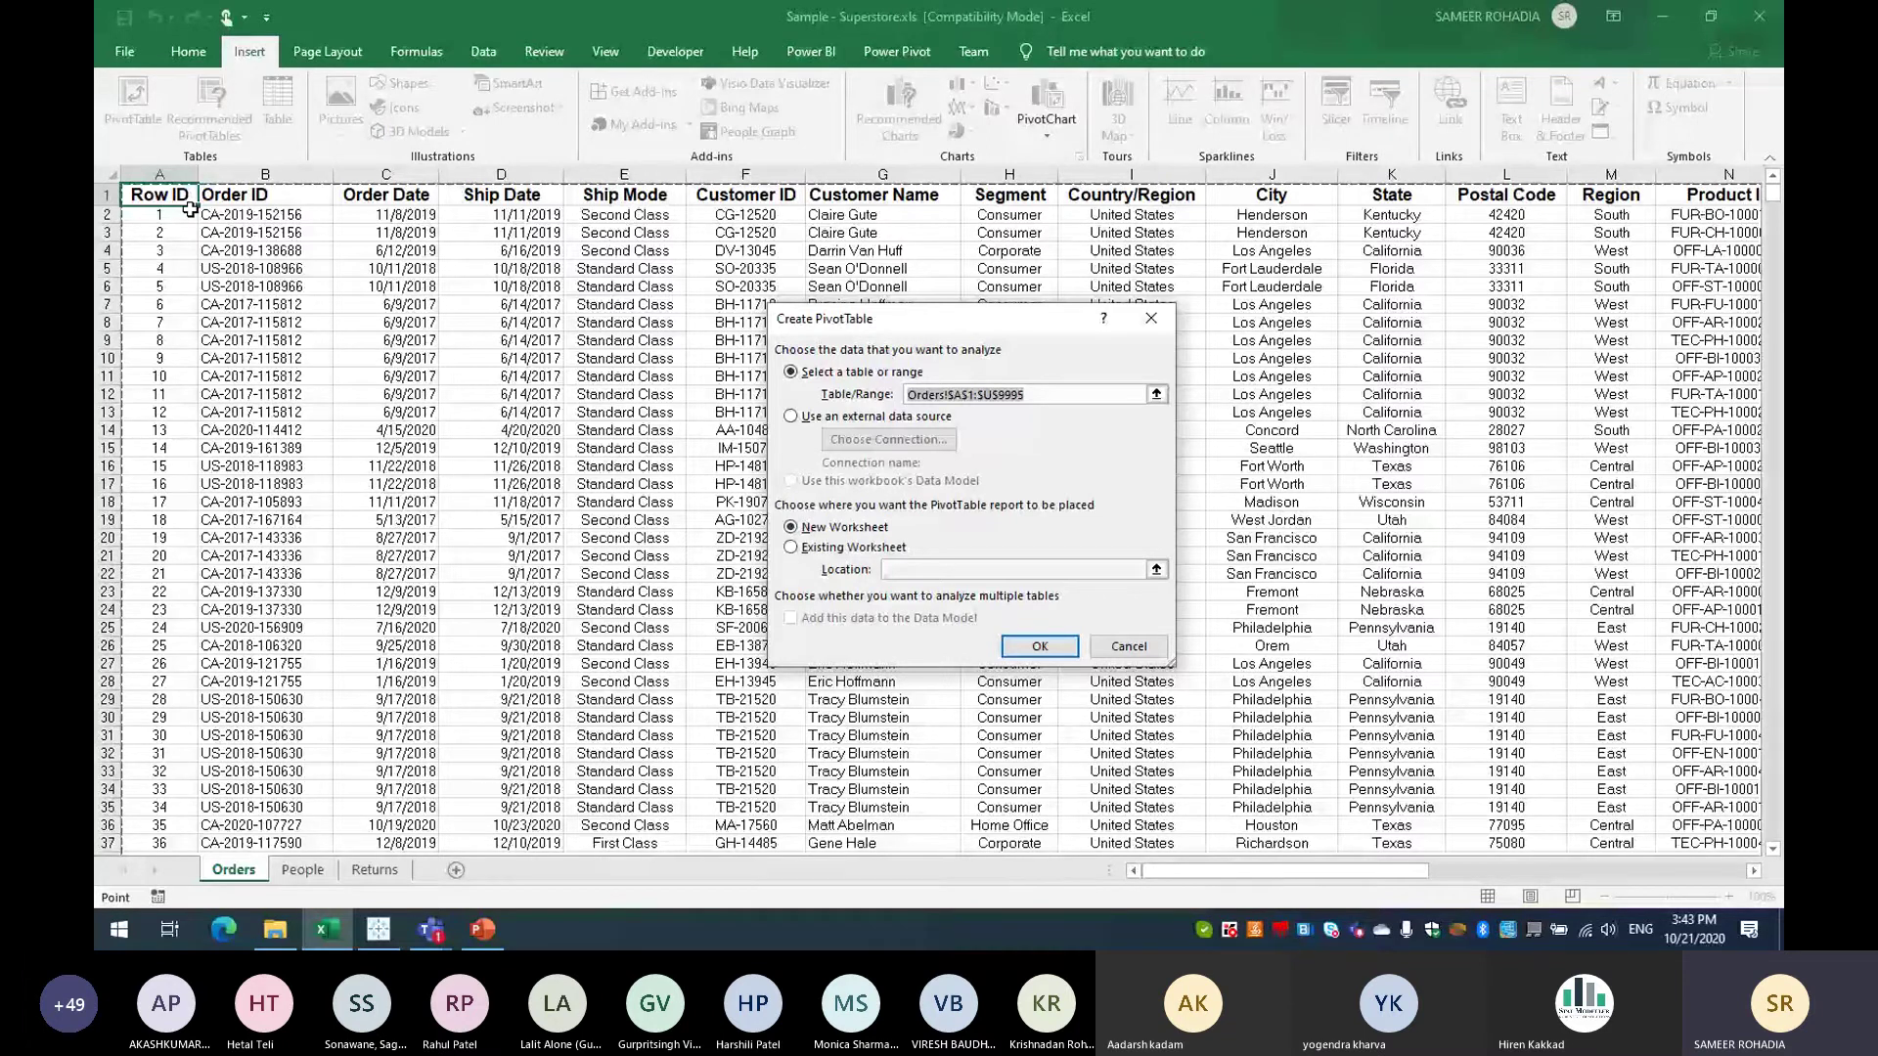
click(1053, 651)
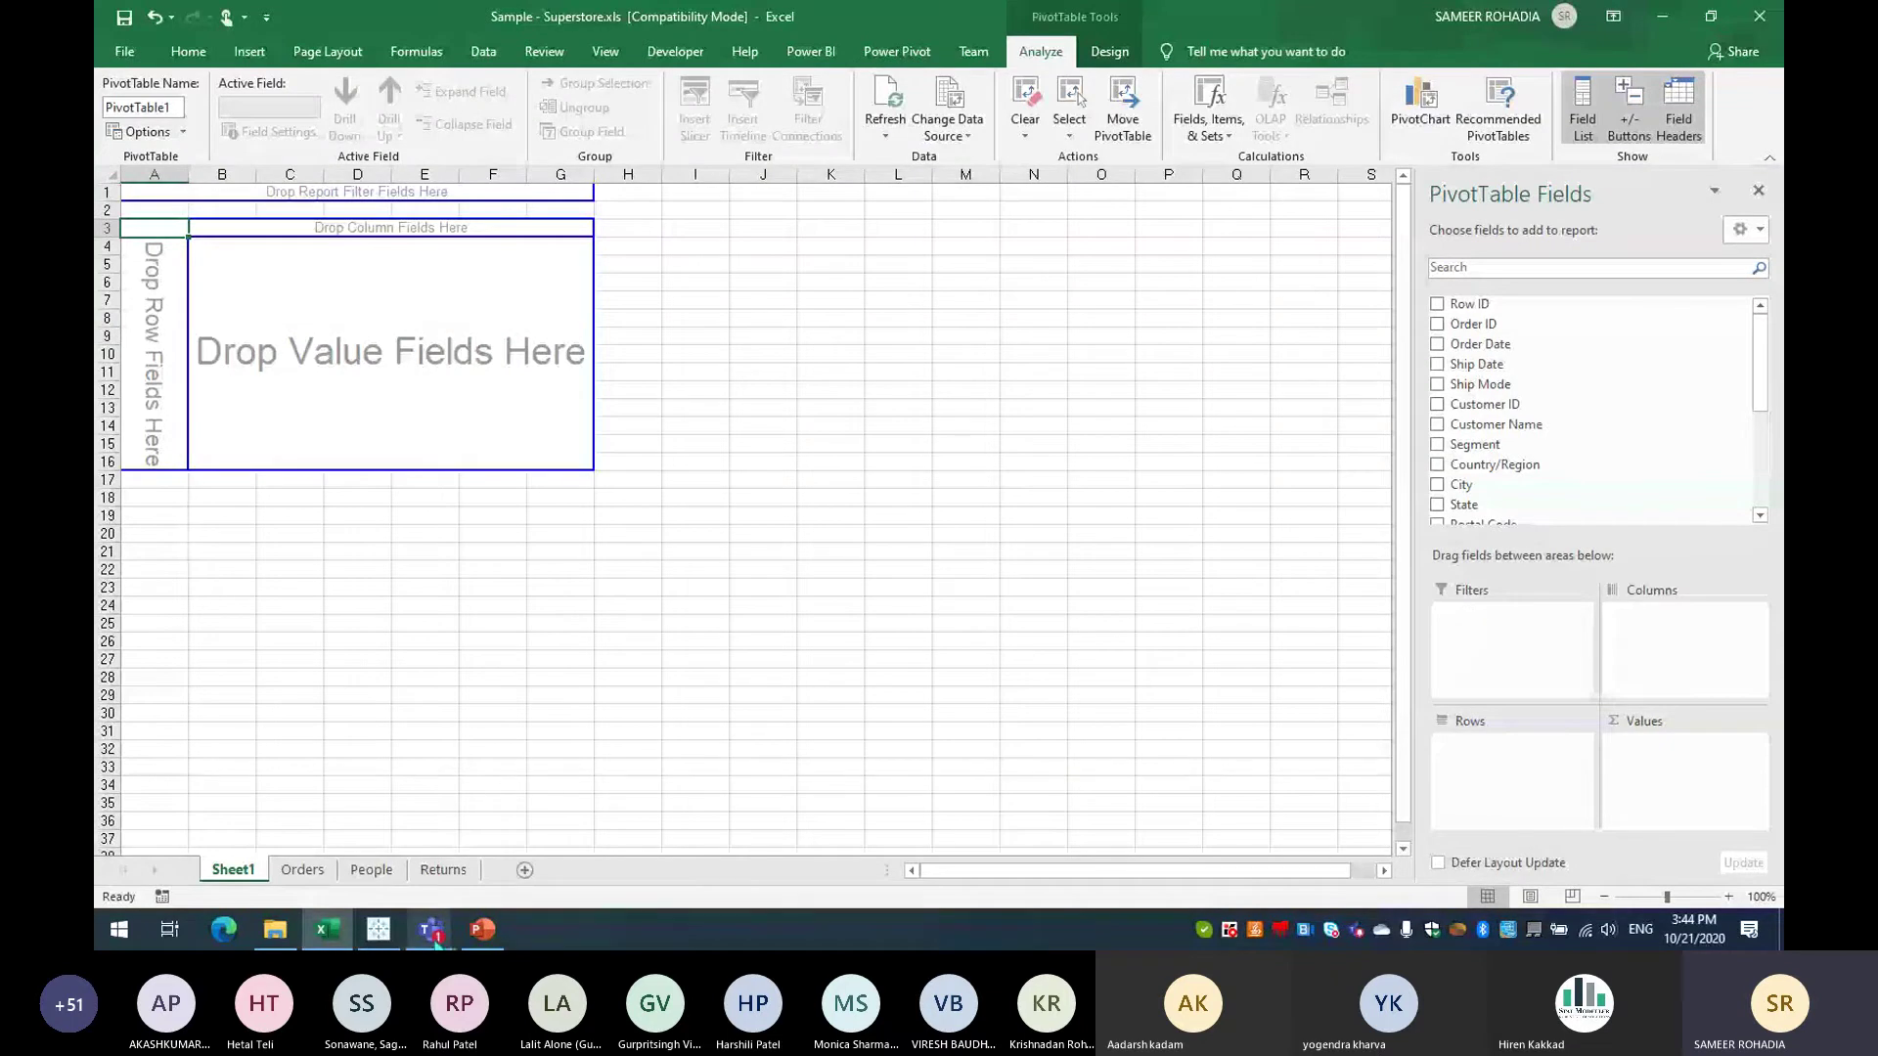
Step: Switch to the Microsoft Teams meeting window and look through its participants list
mouse_move(437, 937)
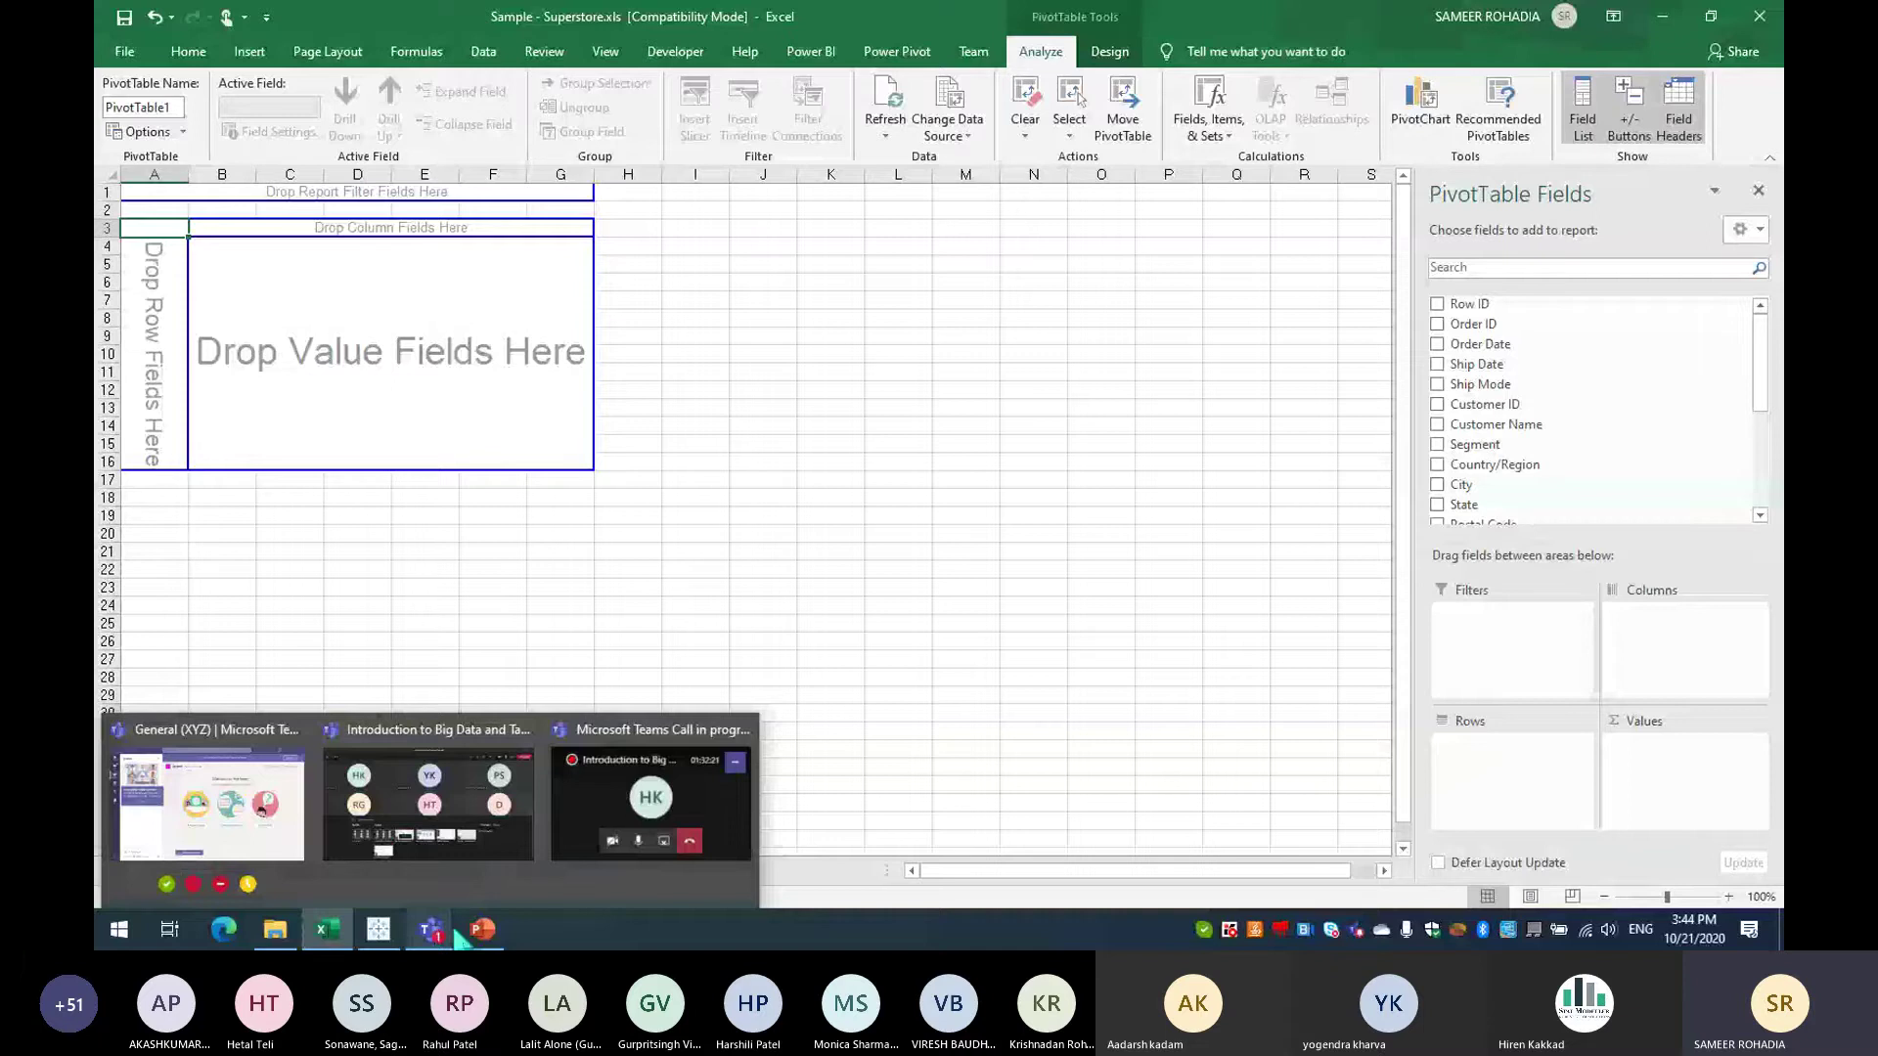
mouse_move(671, 827)
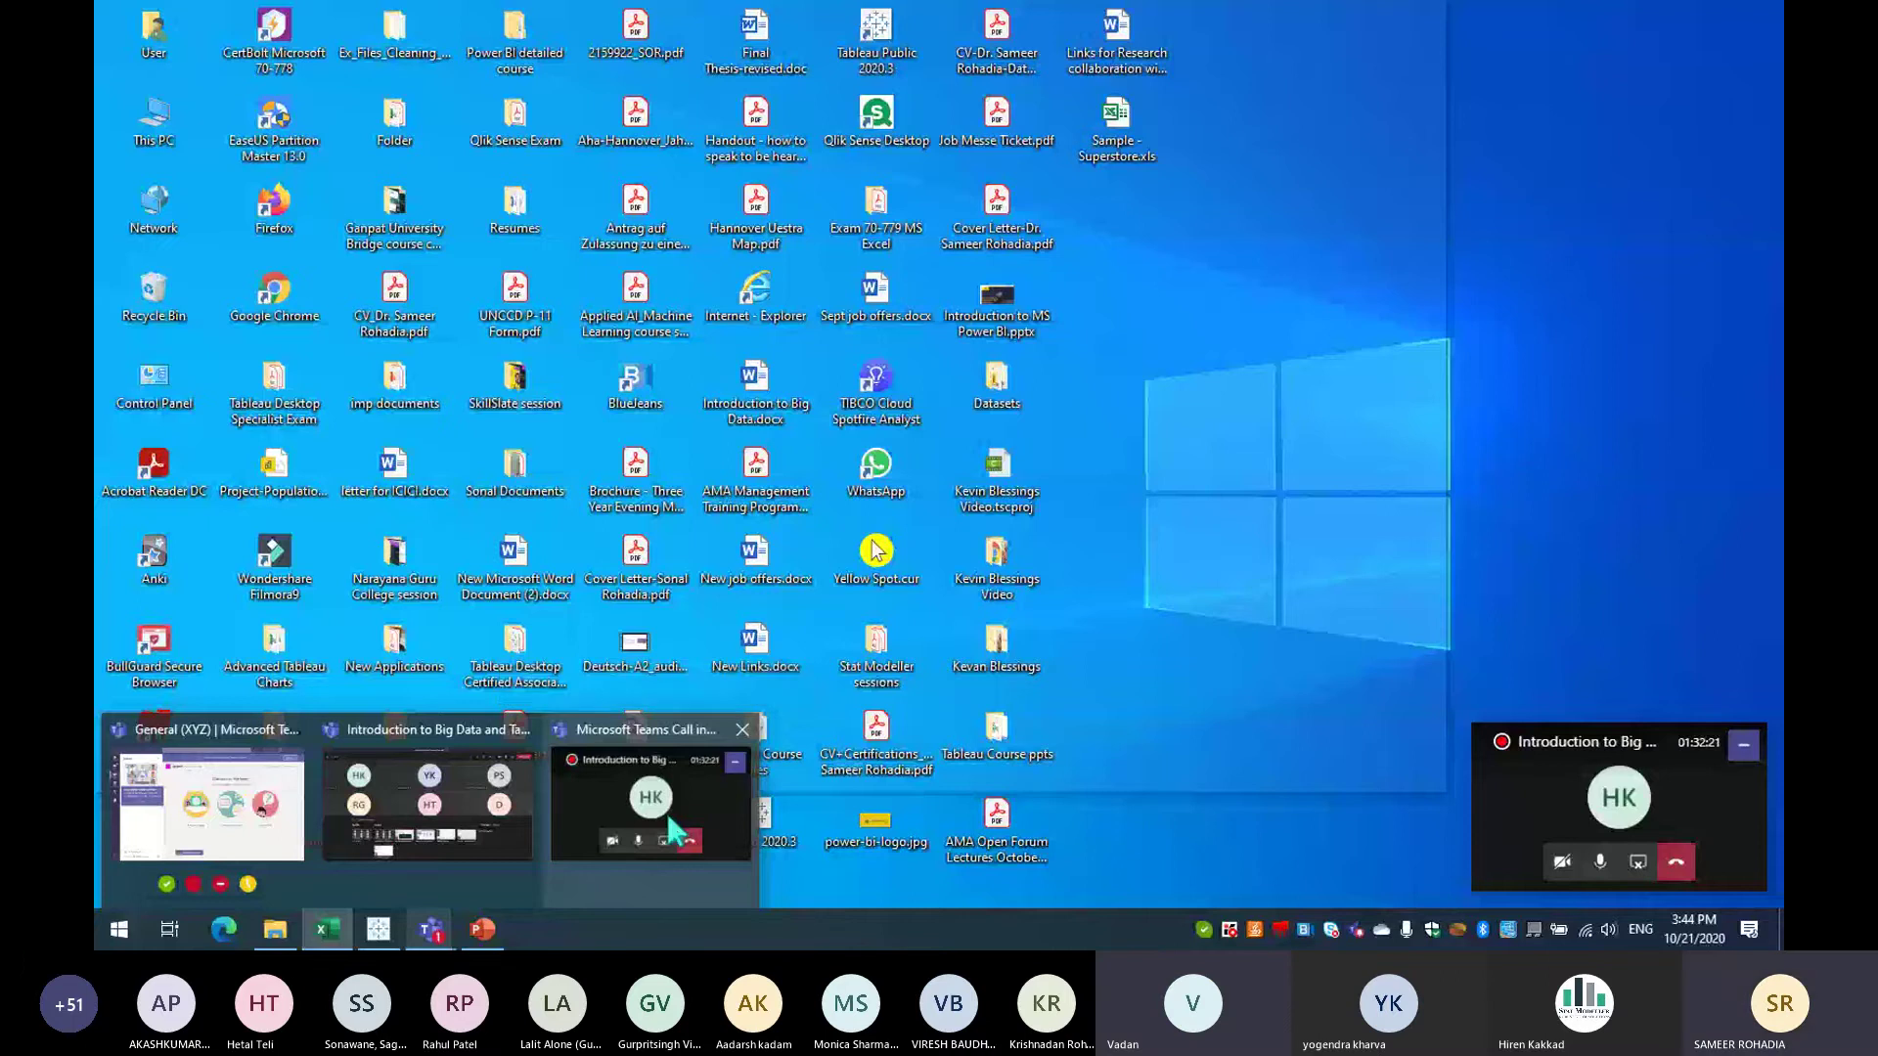
click(670, 820)
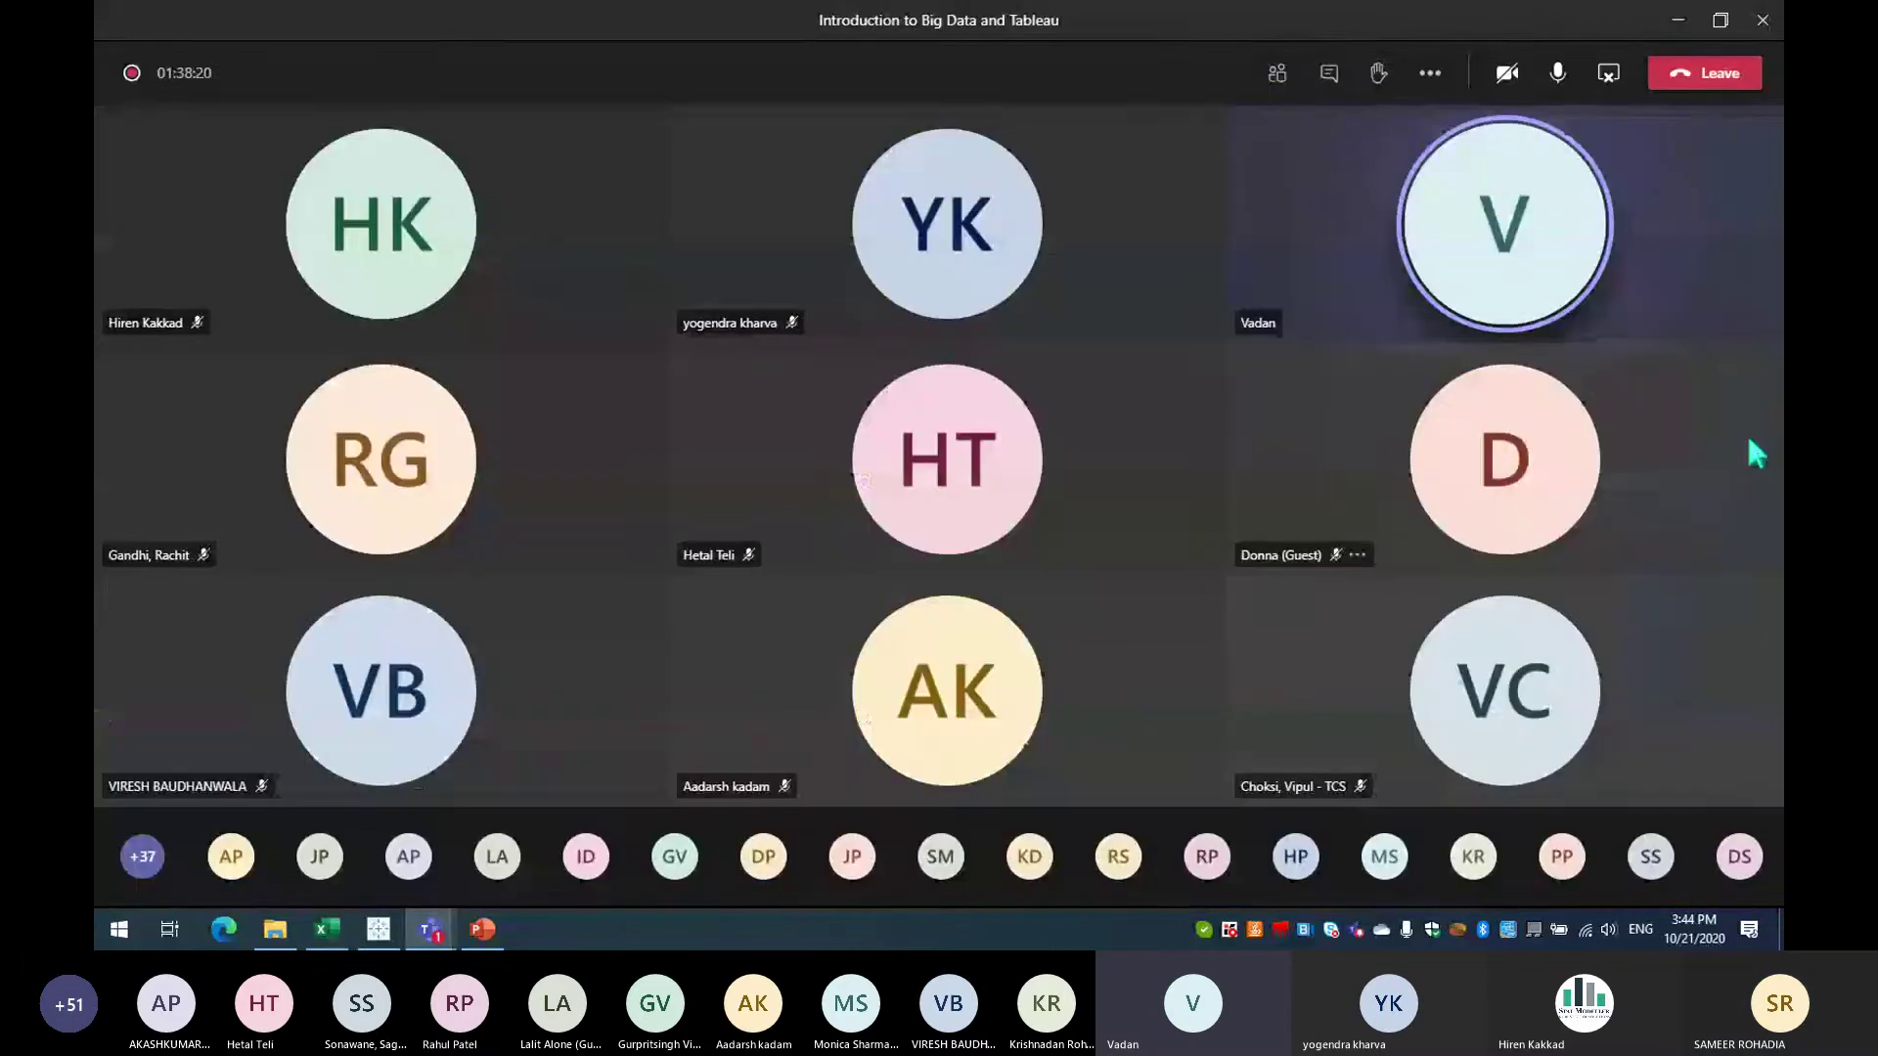
click(1282, 75)
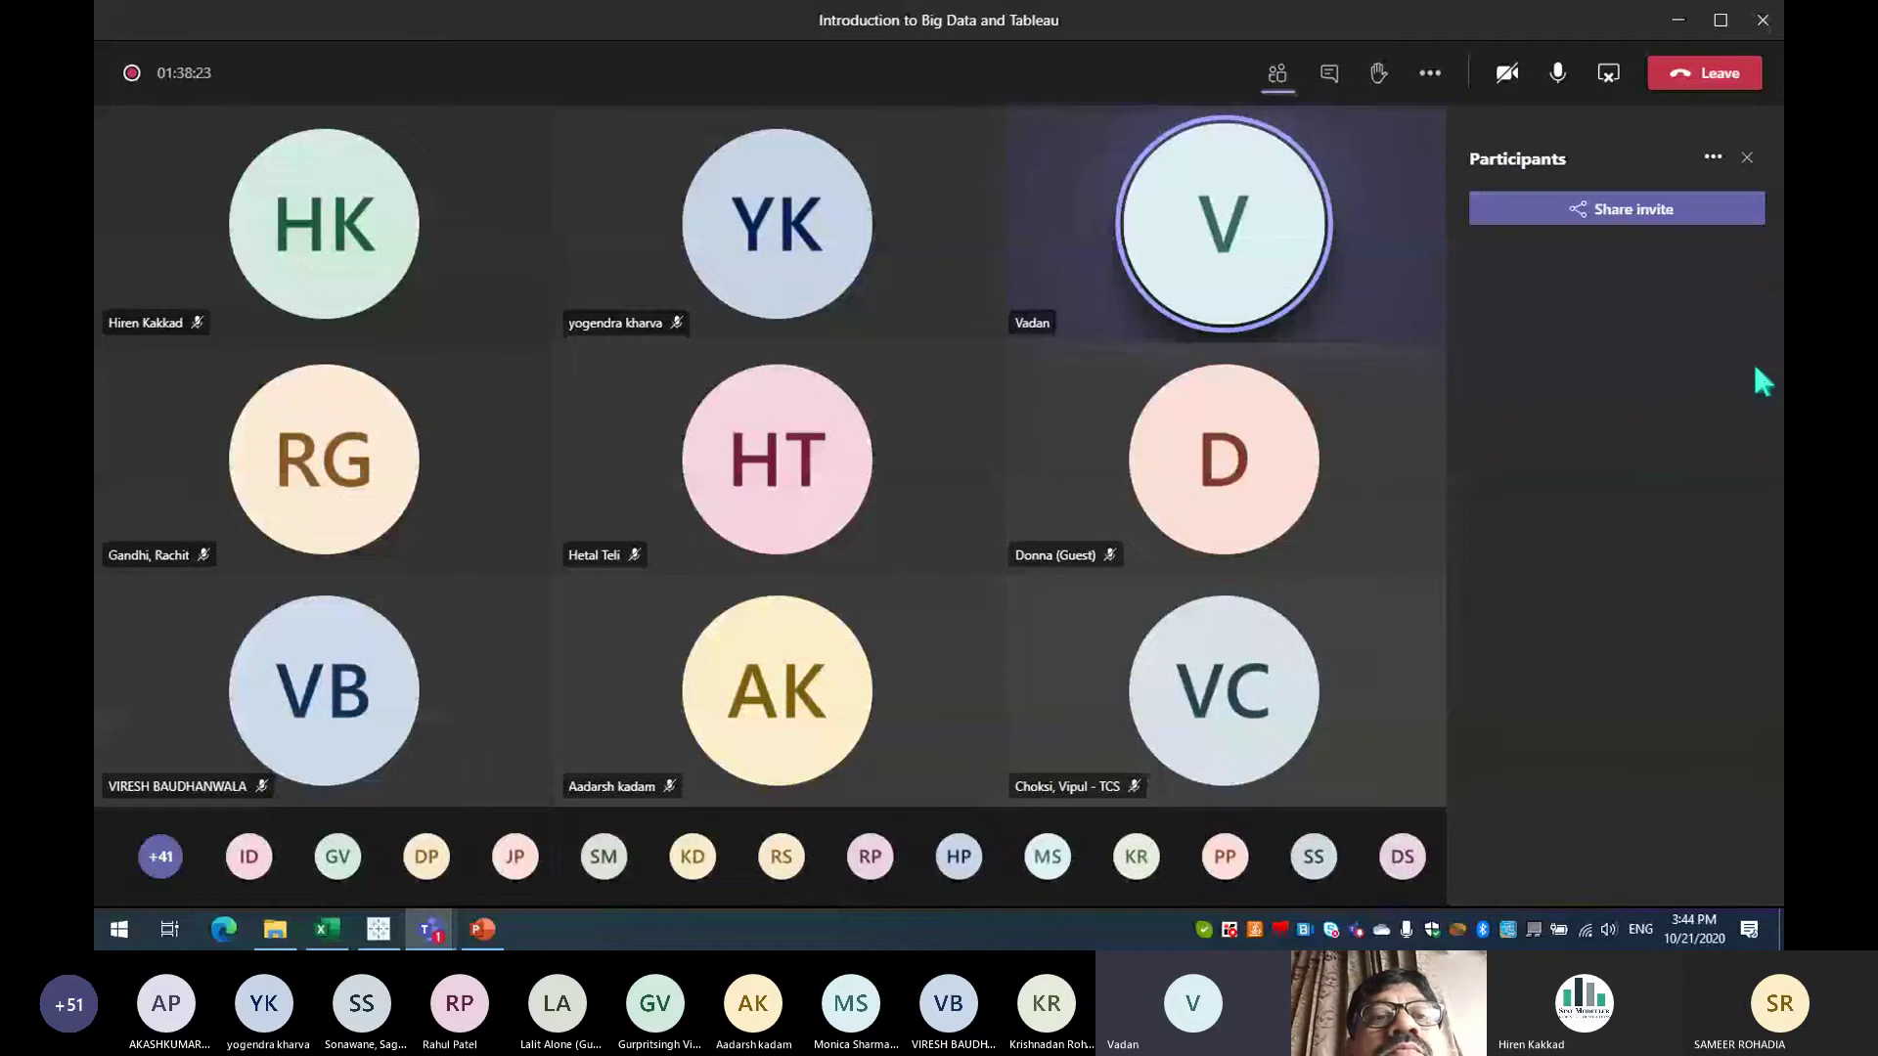
drag(1776, 394, 1733, 268)
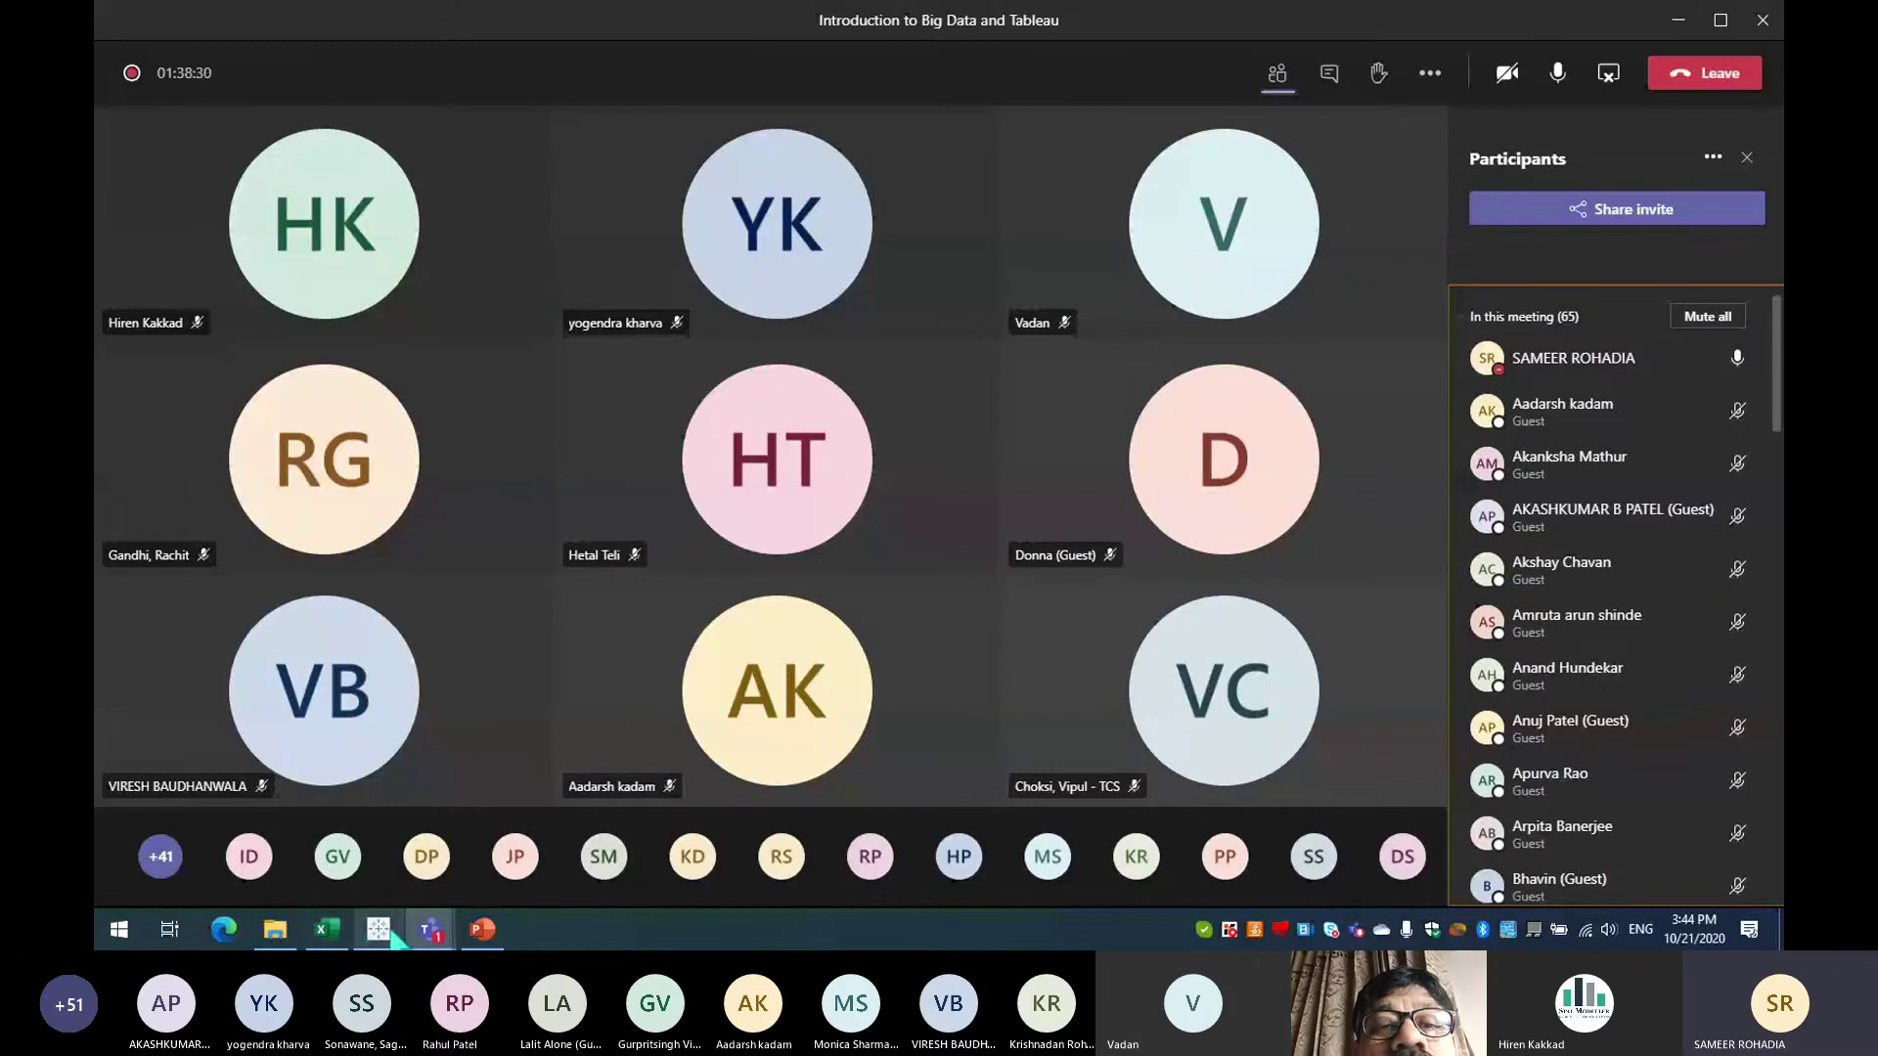
Step: Switch back to Excel and build the PivotTable with Sum of Sales as values and Category as rows
click(349, 934)
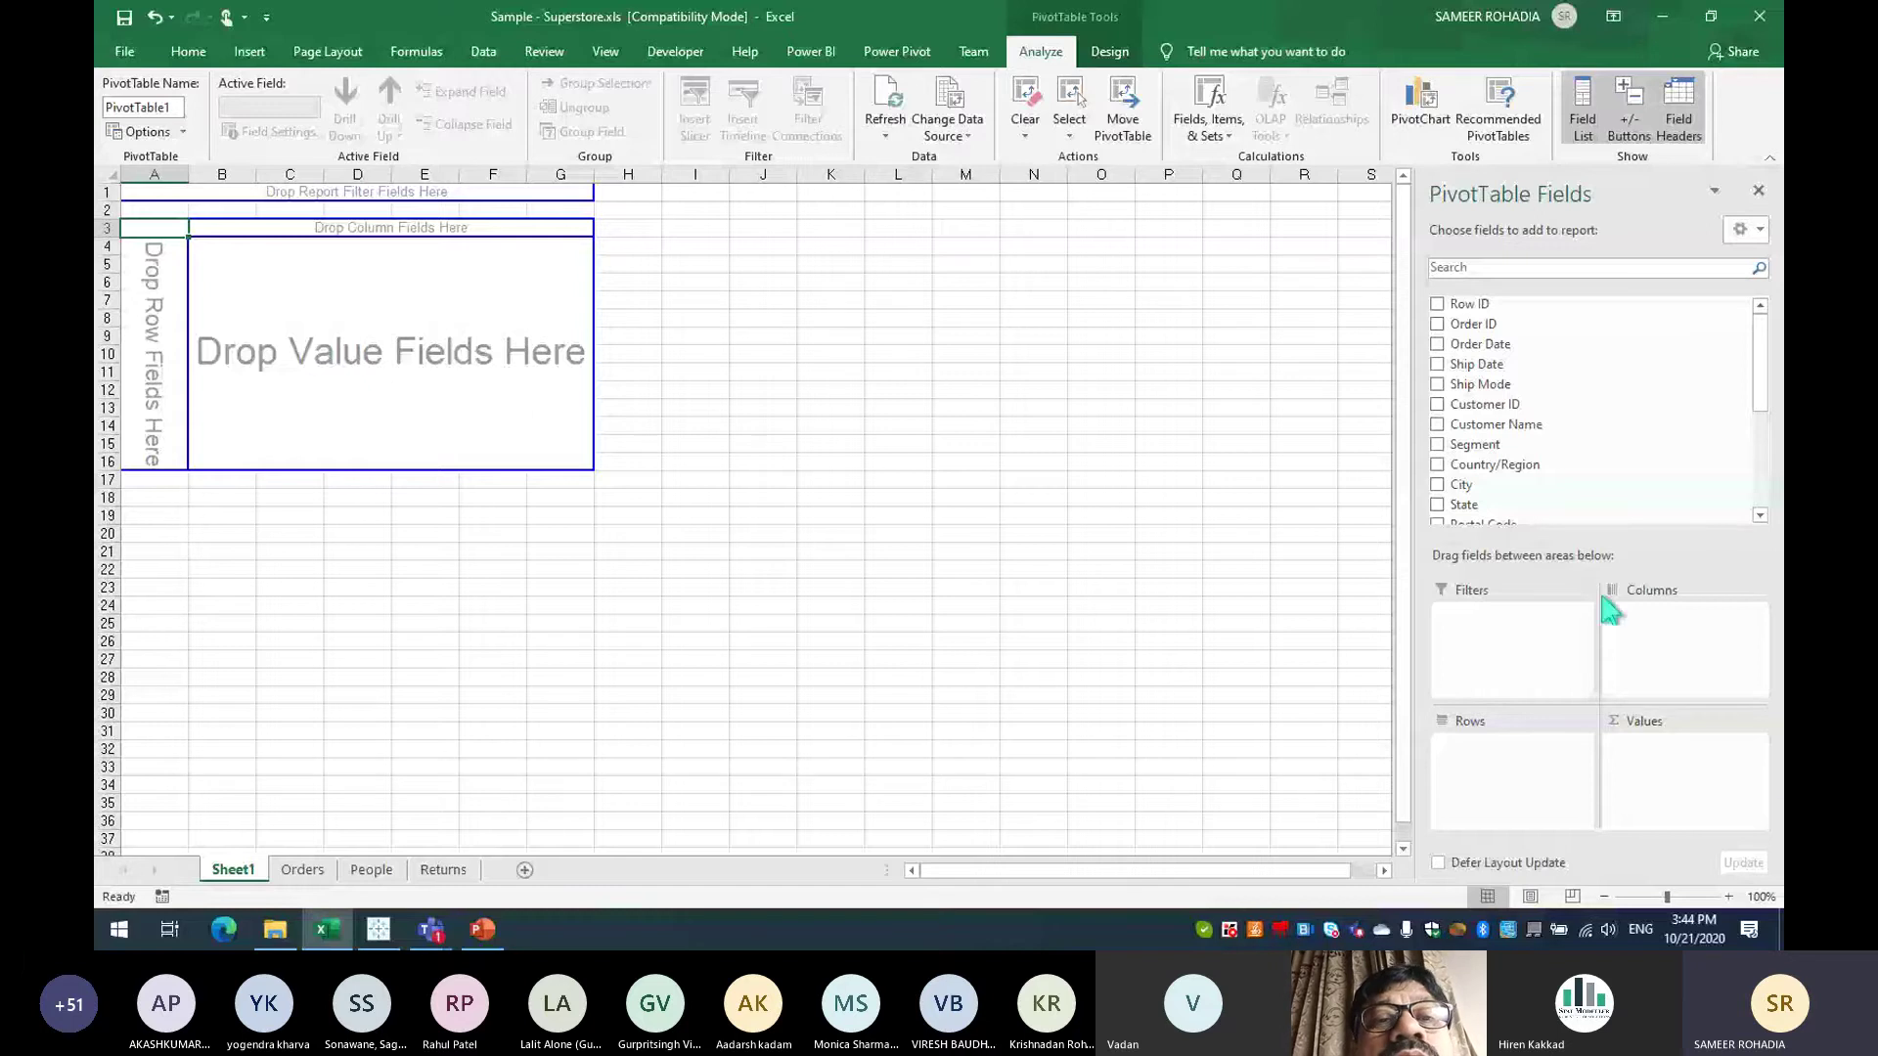
scroll(1498, 443, down, 1)
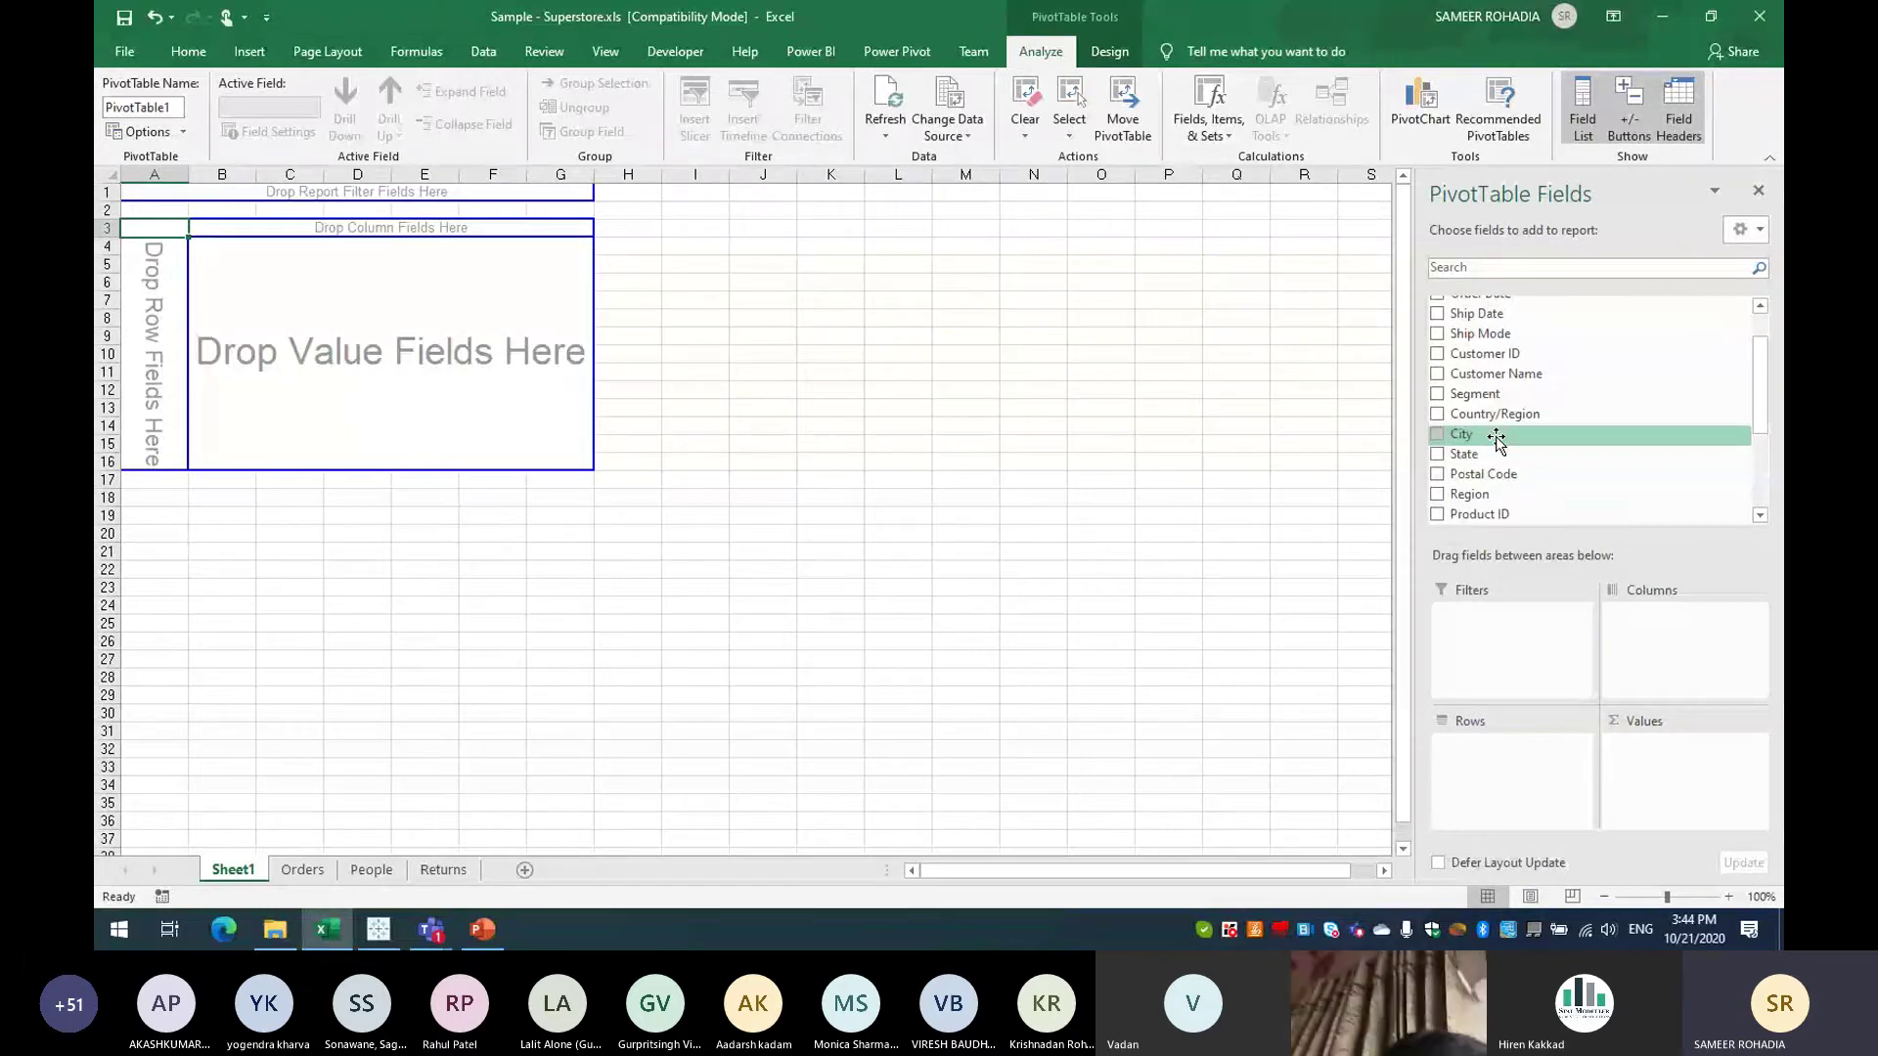
scroll(1498, 440, down, 3)
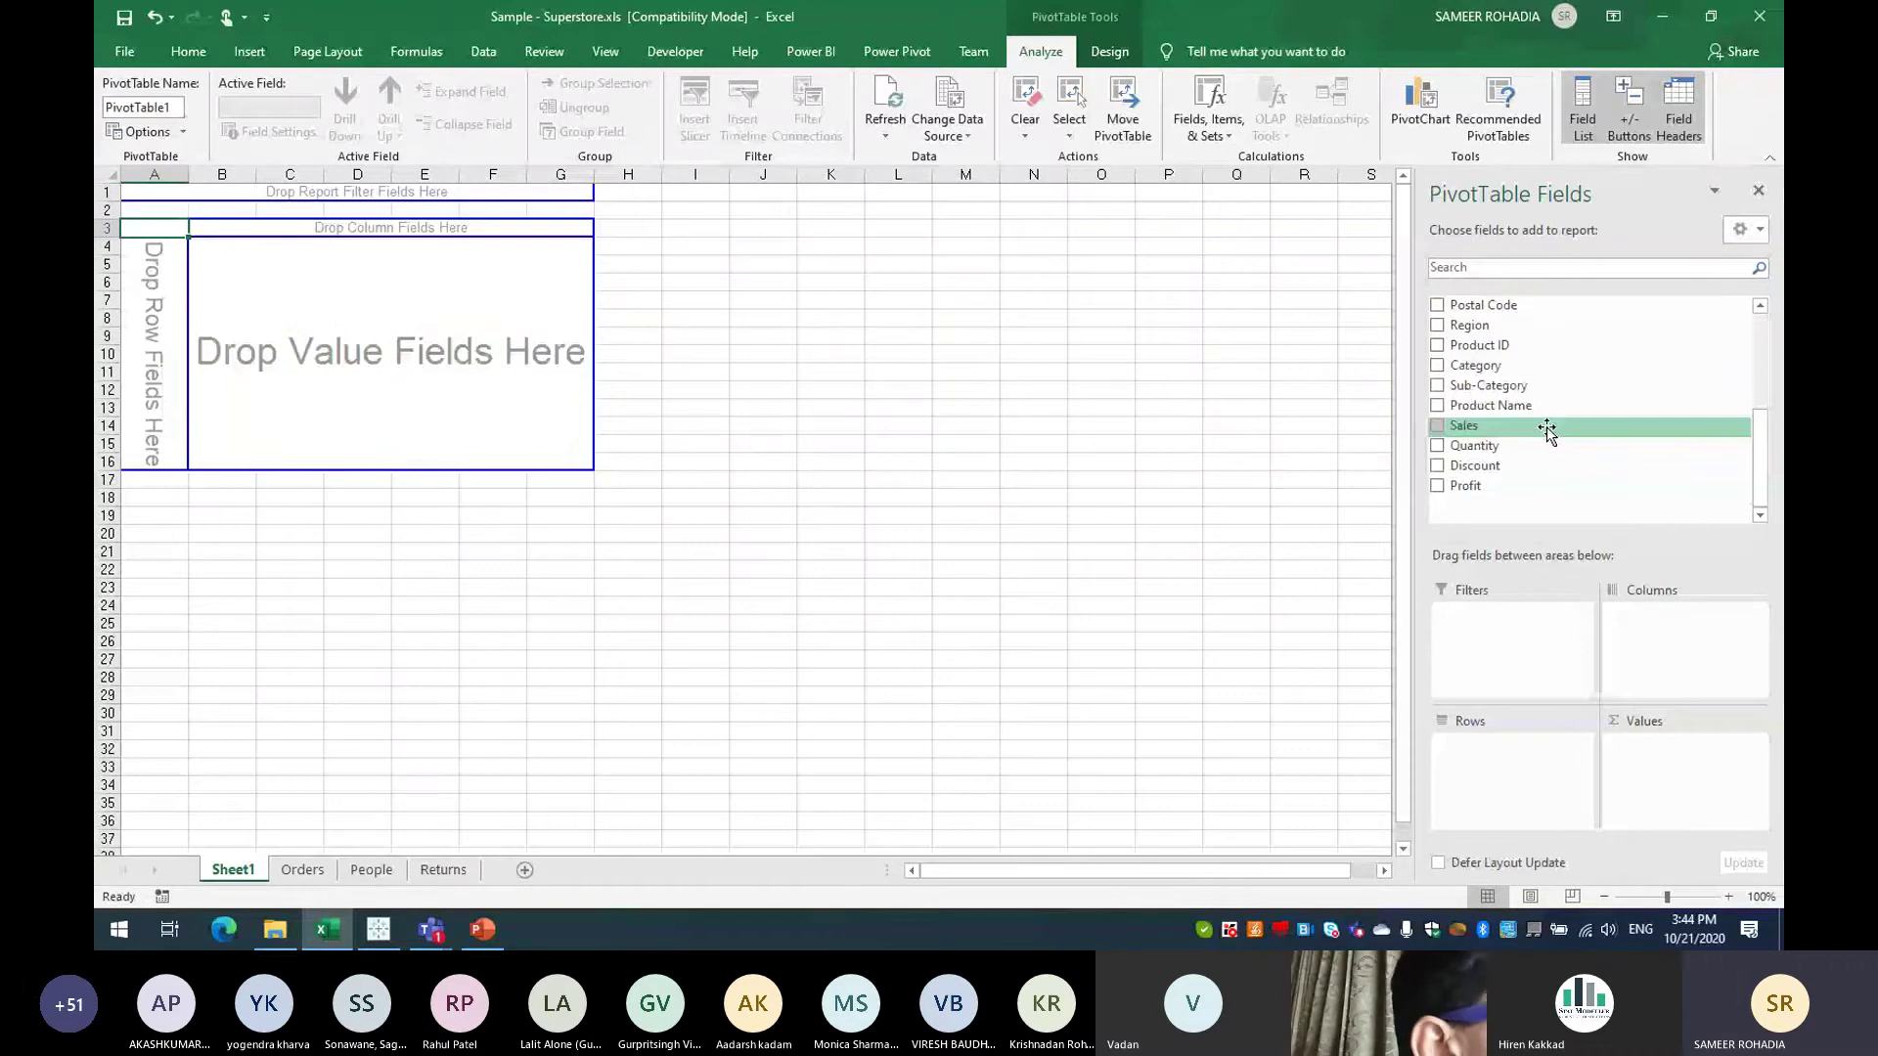
drag(1546, 425, 1666, 758)
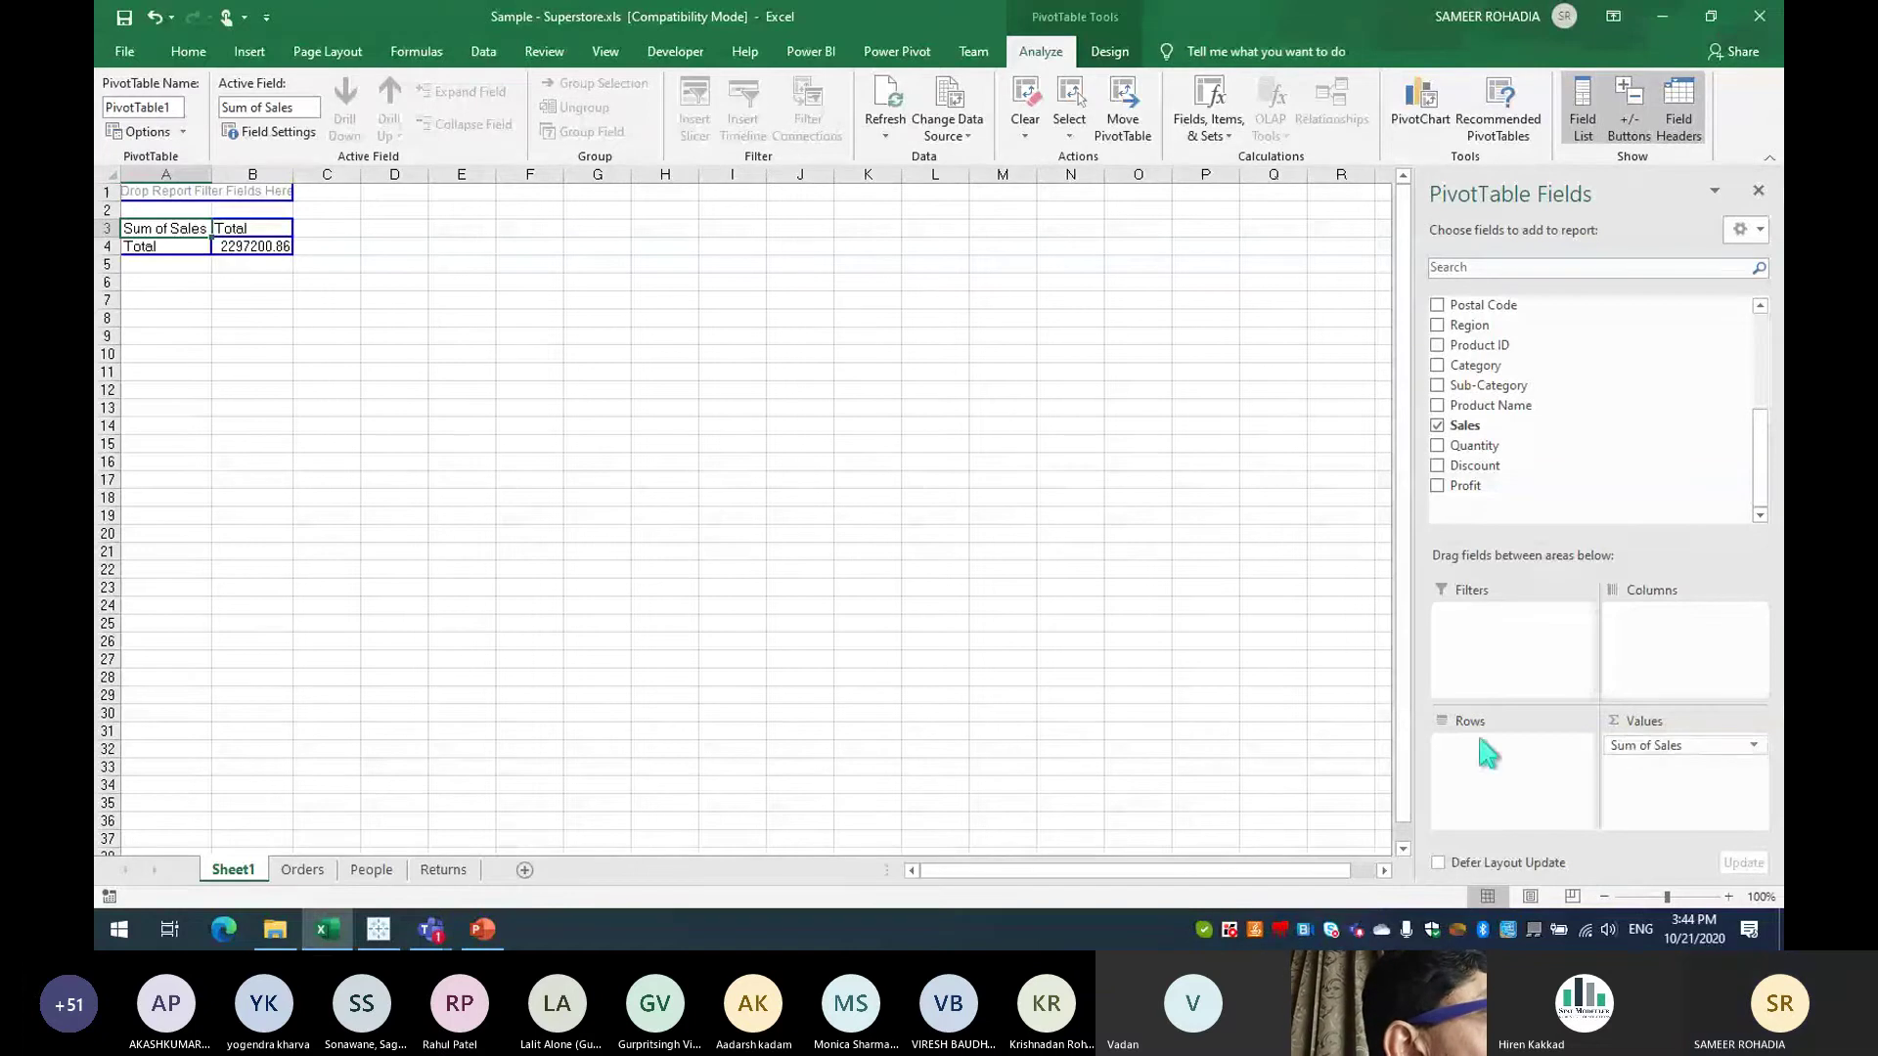
click(1560, 367)
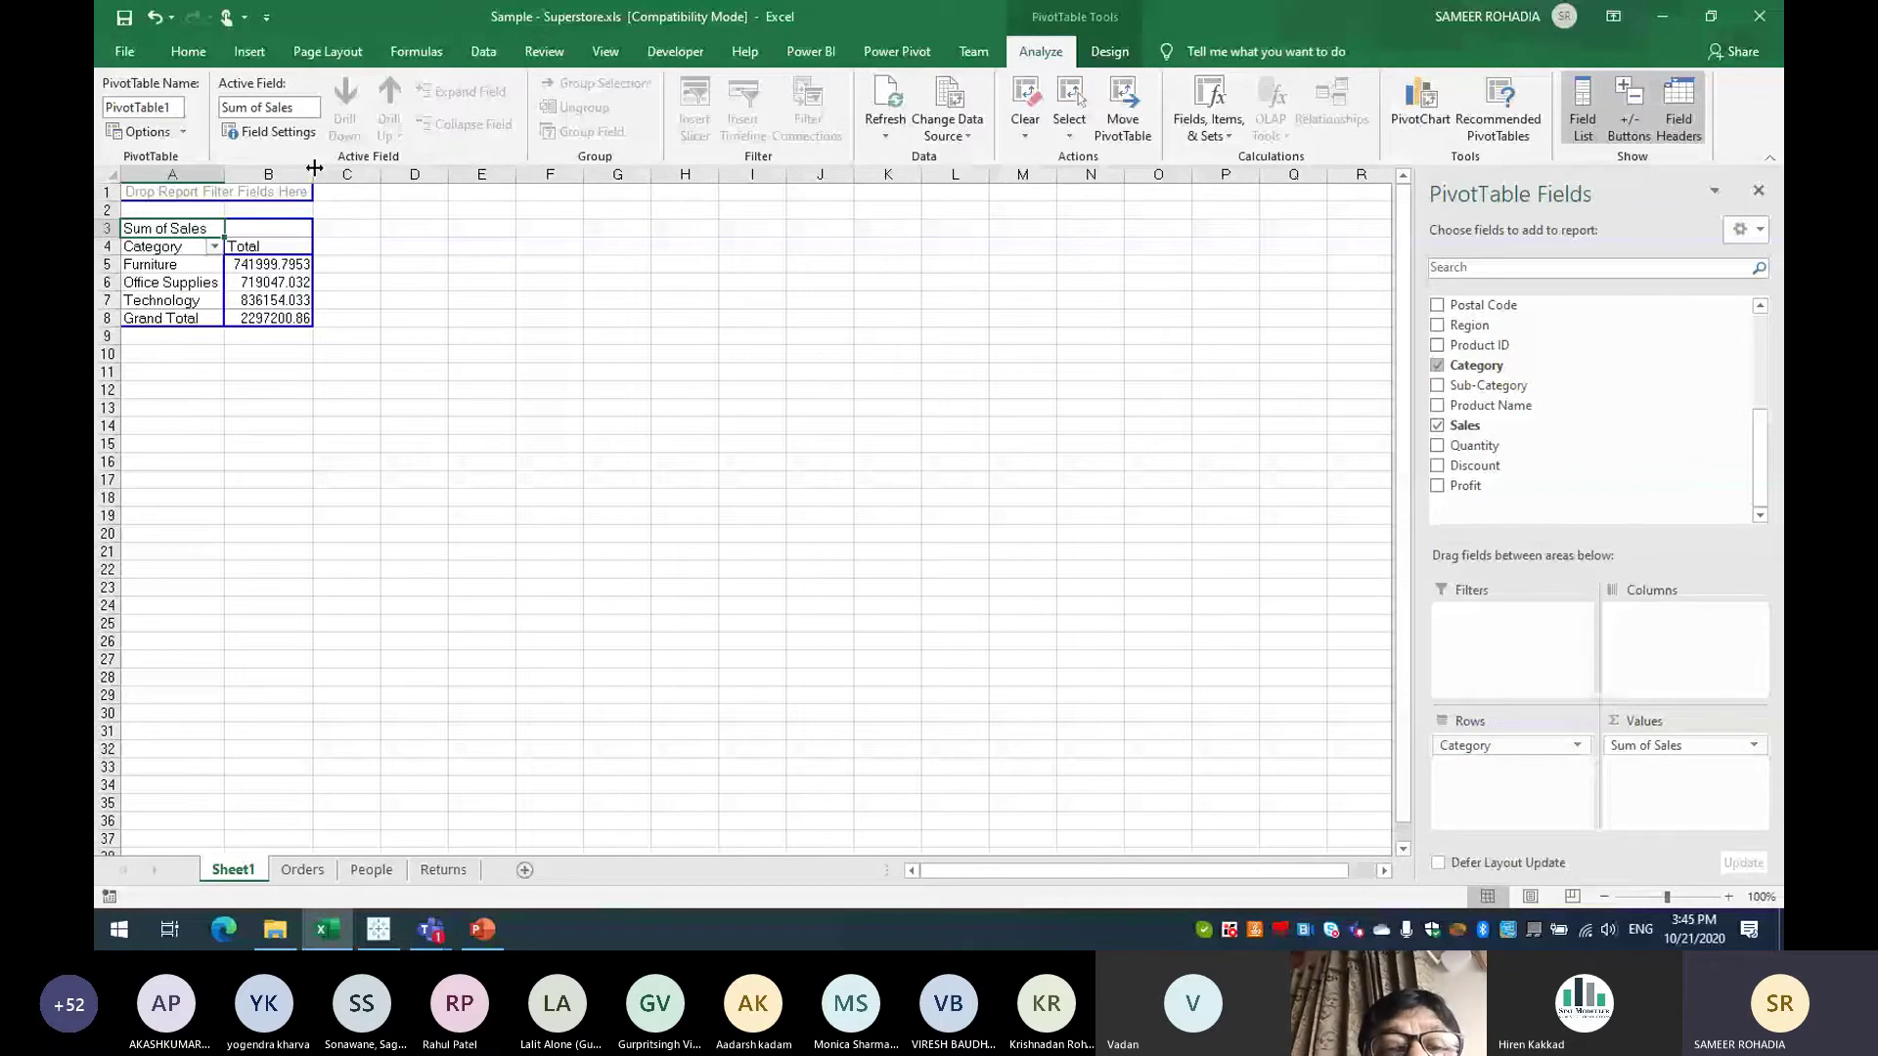
Step: Widen PivotTable columns A and B and magnify the sheet to 190%
drag(314, 174, 376, 175)
drag(228, 174, 283, 174)
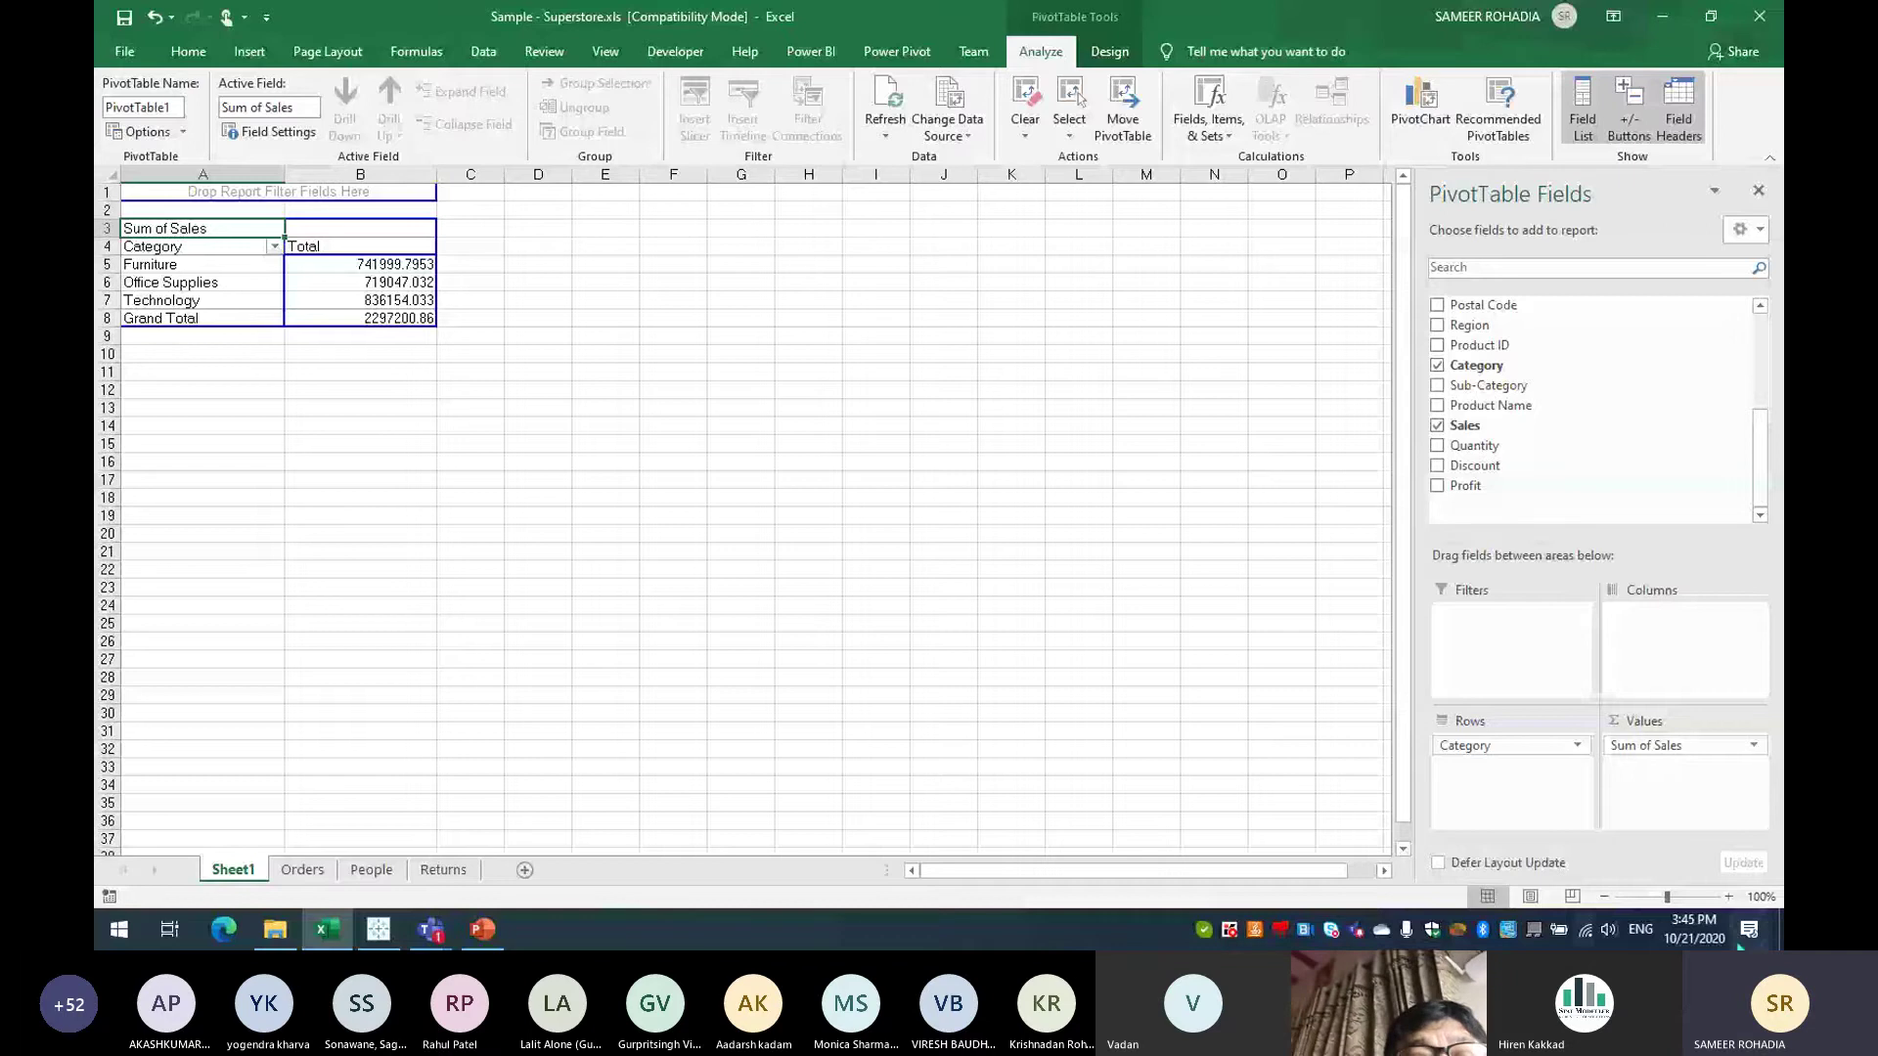
drag(1667, 896, 1693, 897)
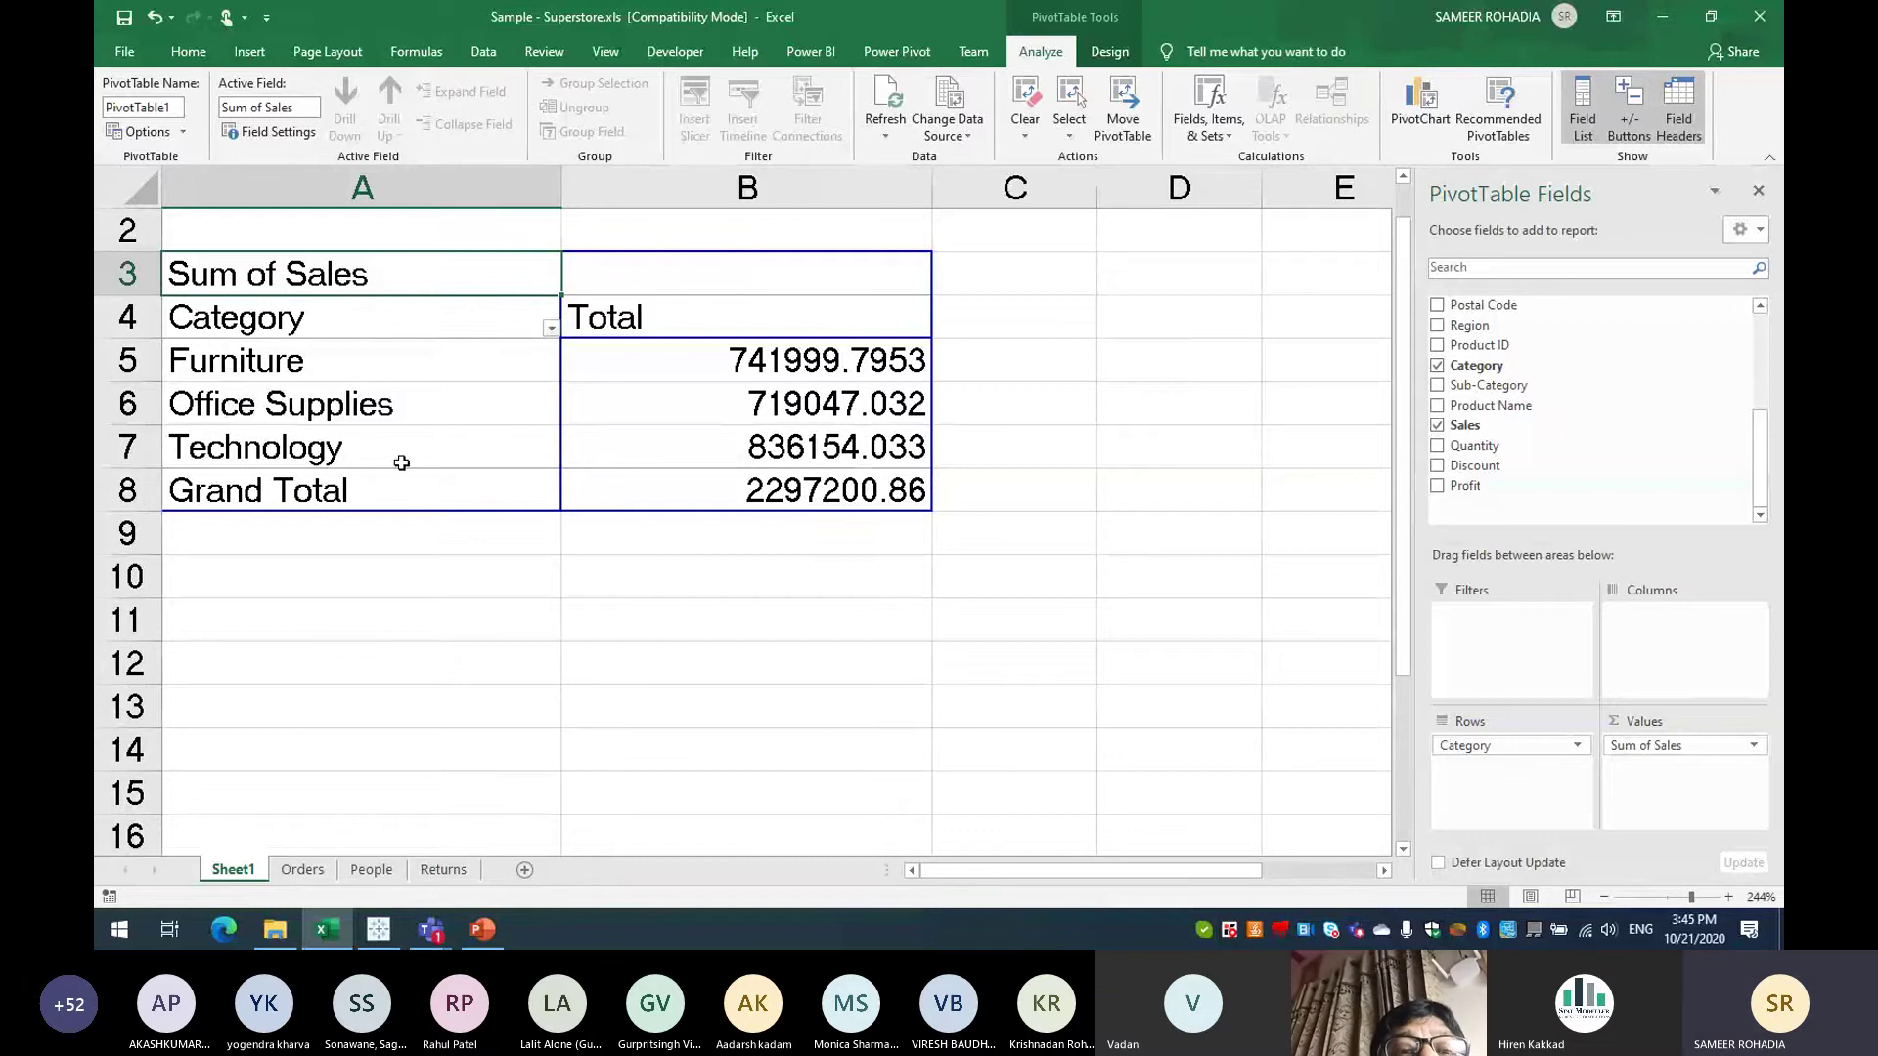
mouse_move(876, 451)
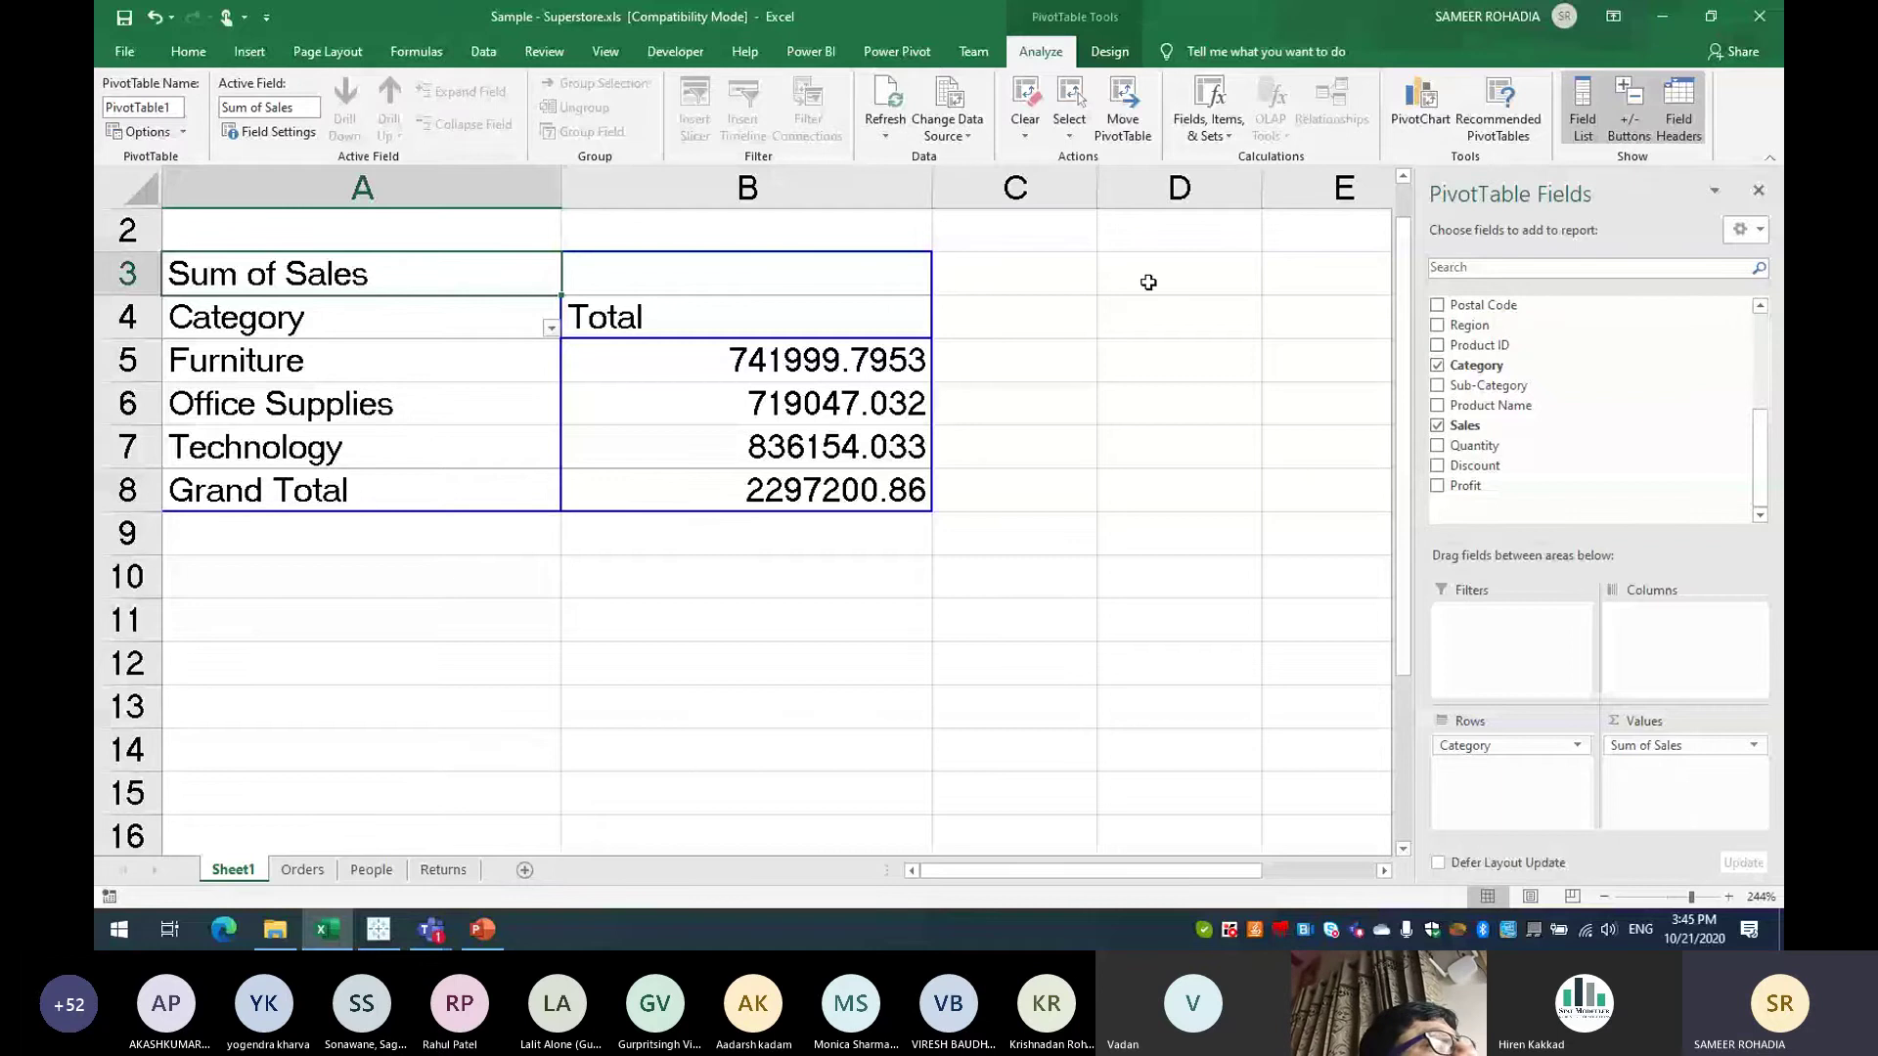
scroll(1148, 282, down, 4)
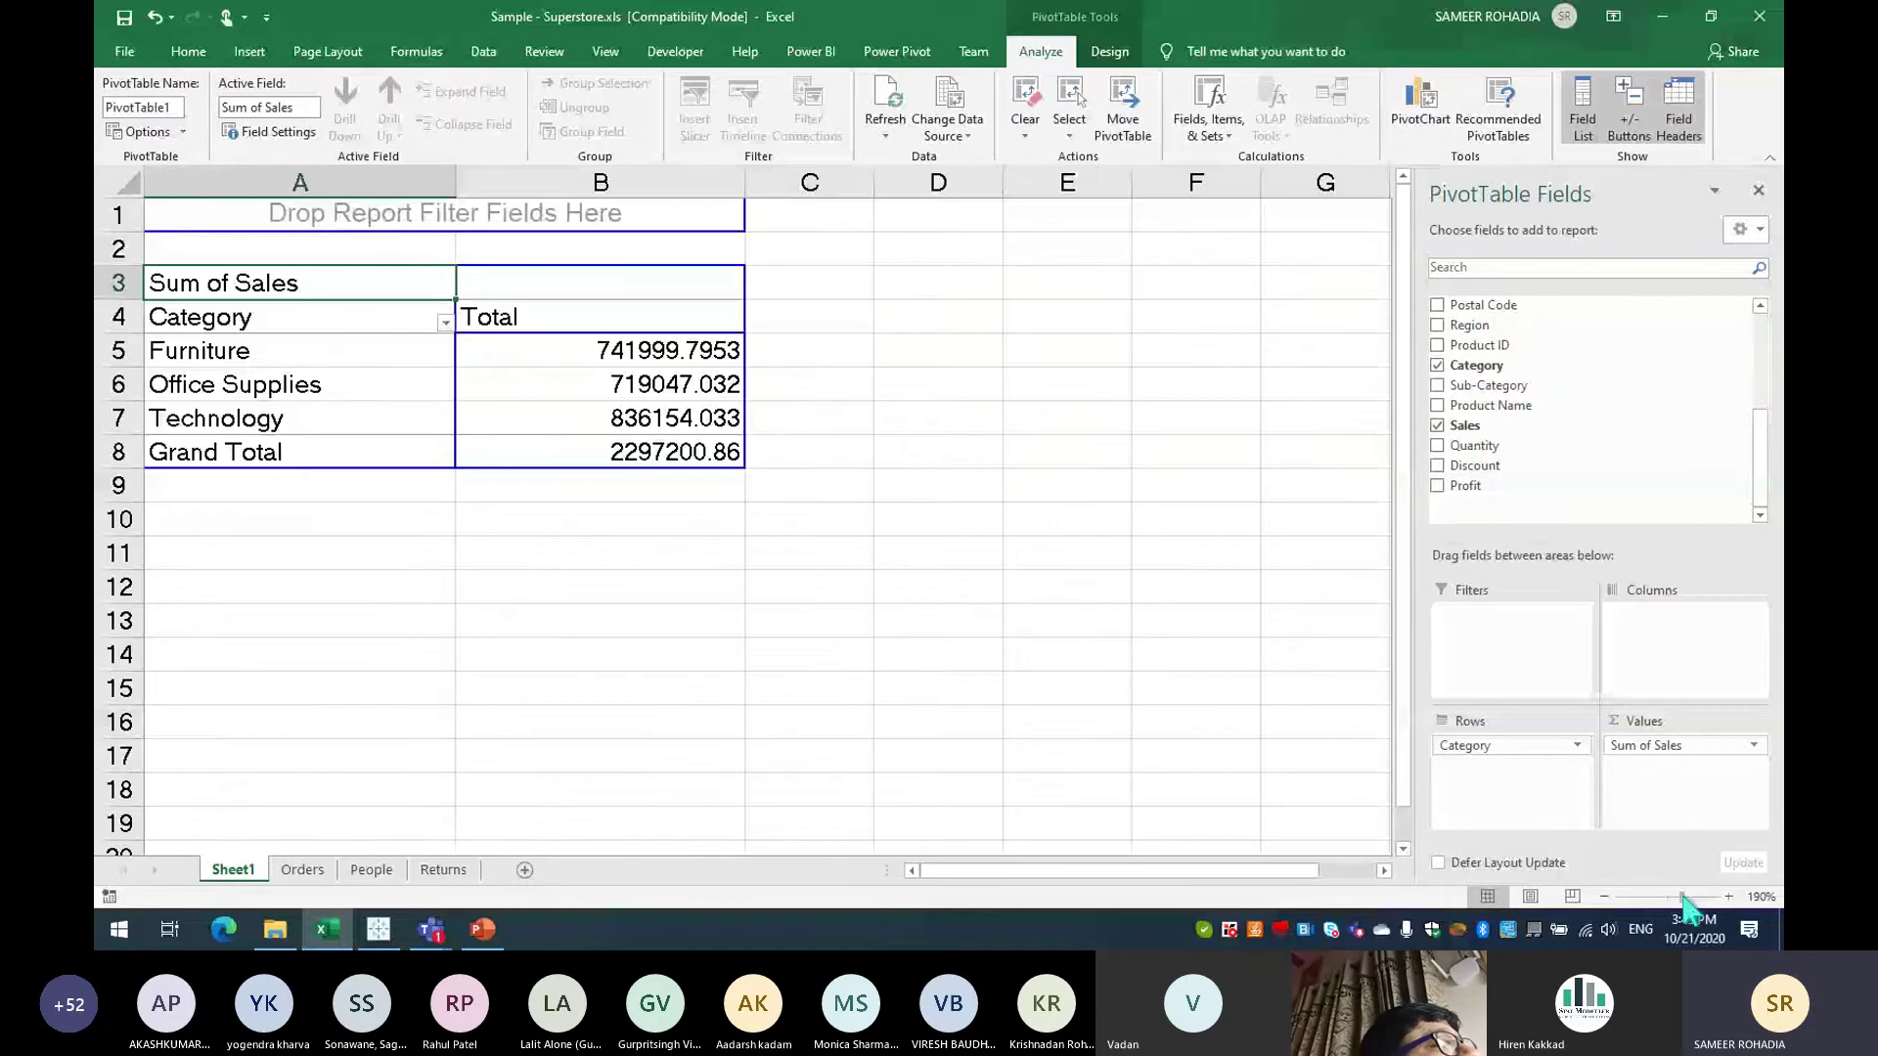
Step: Insert a clustered column PivotChart of sales by category and move it clear of the PivotTable's category labels
click(1428, 109)
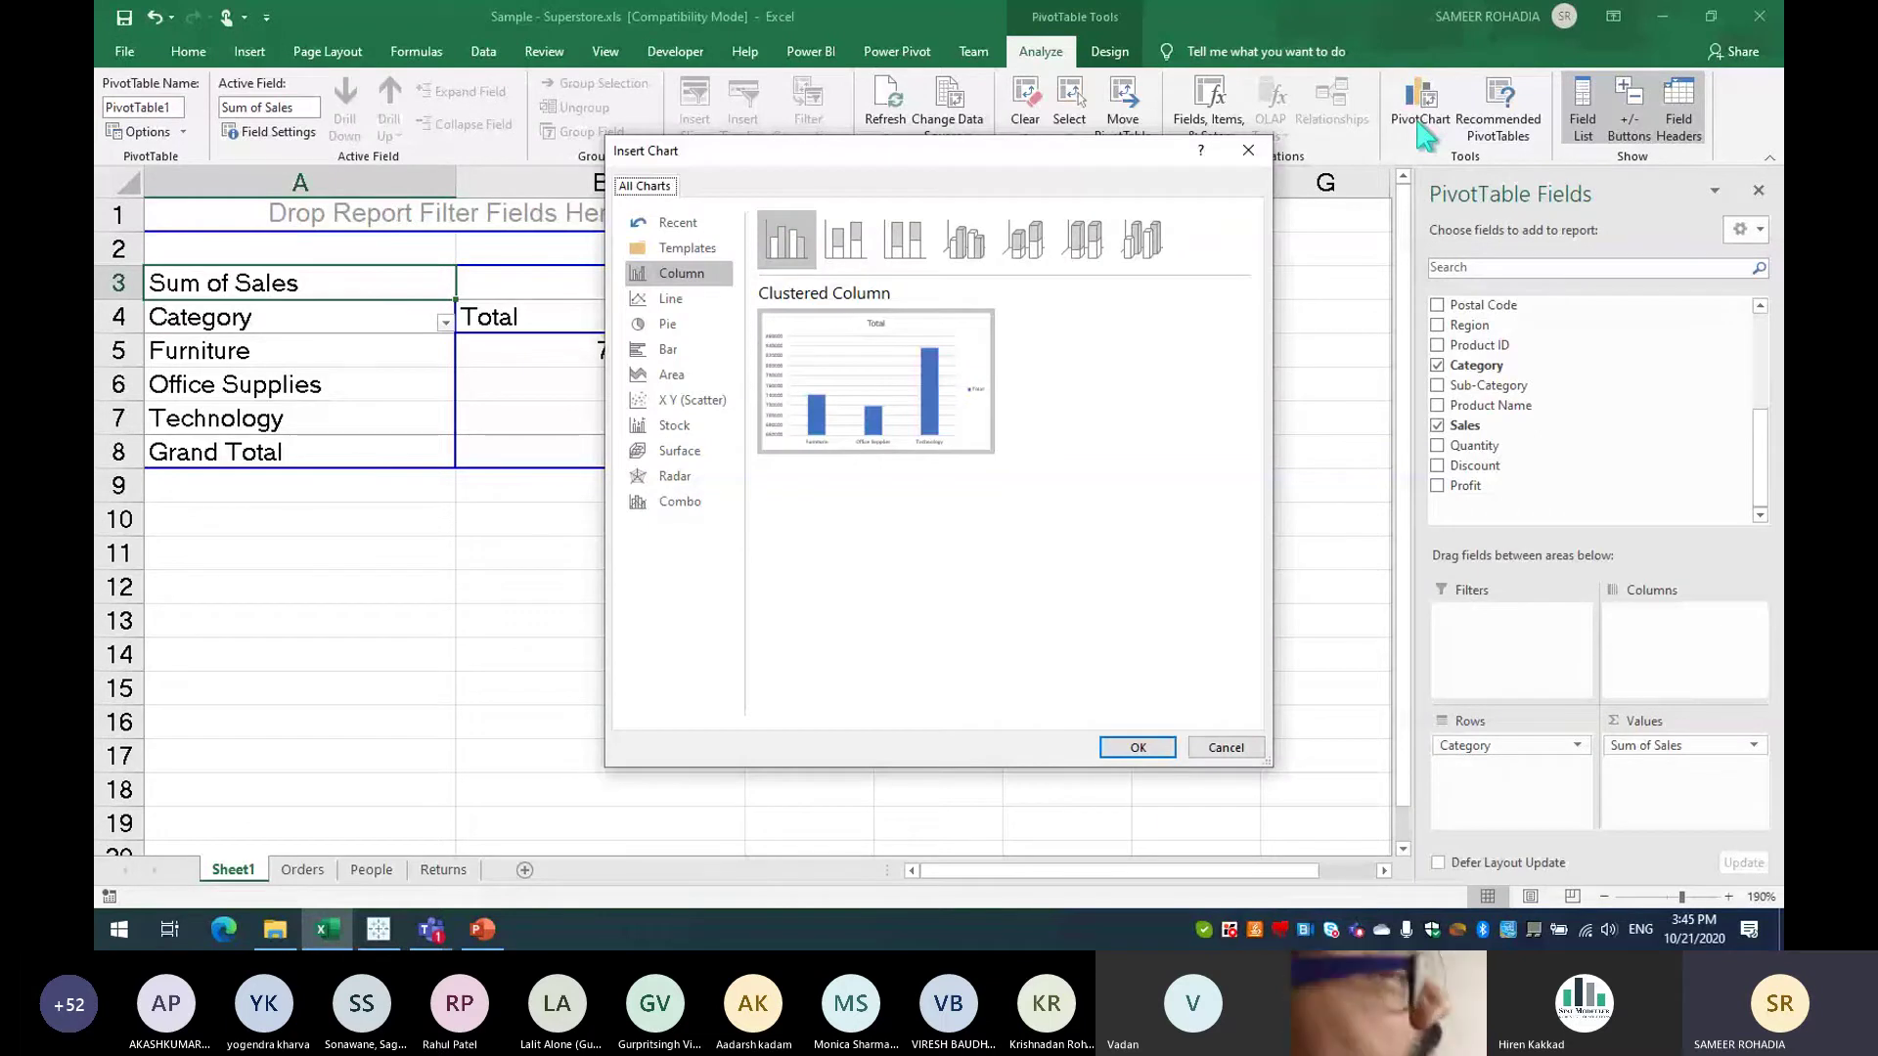
key(Return)
drag(972, 244, 1066, 230)
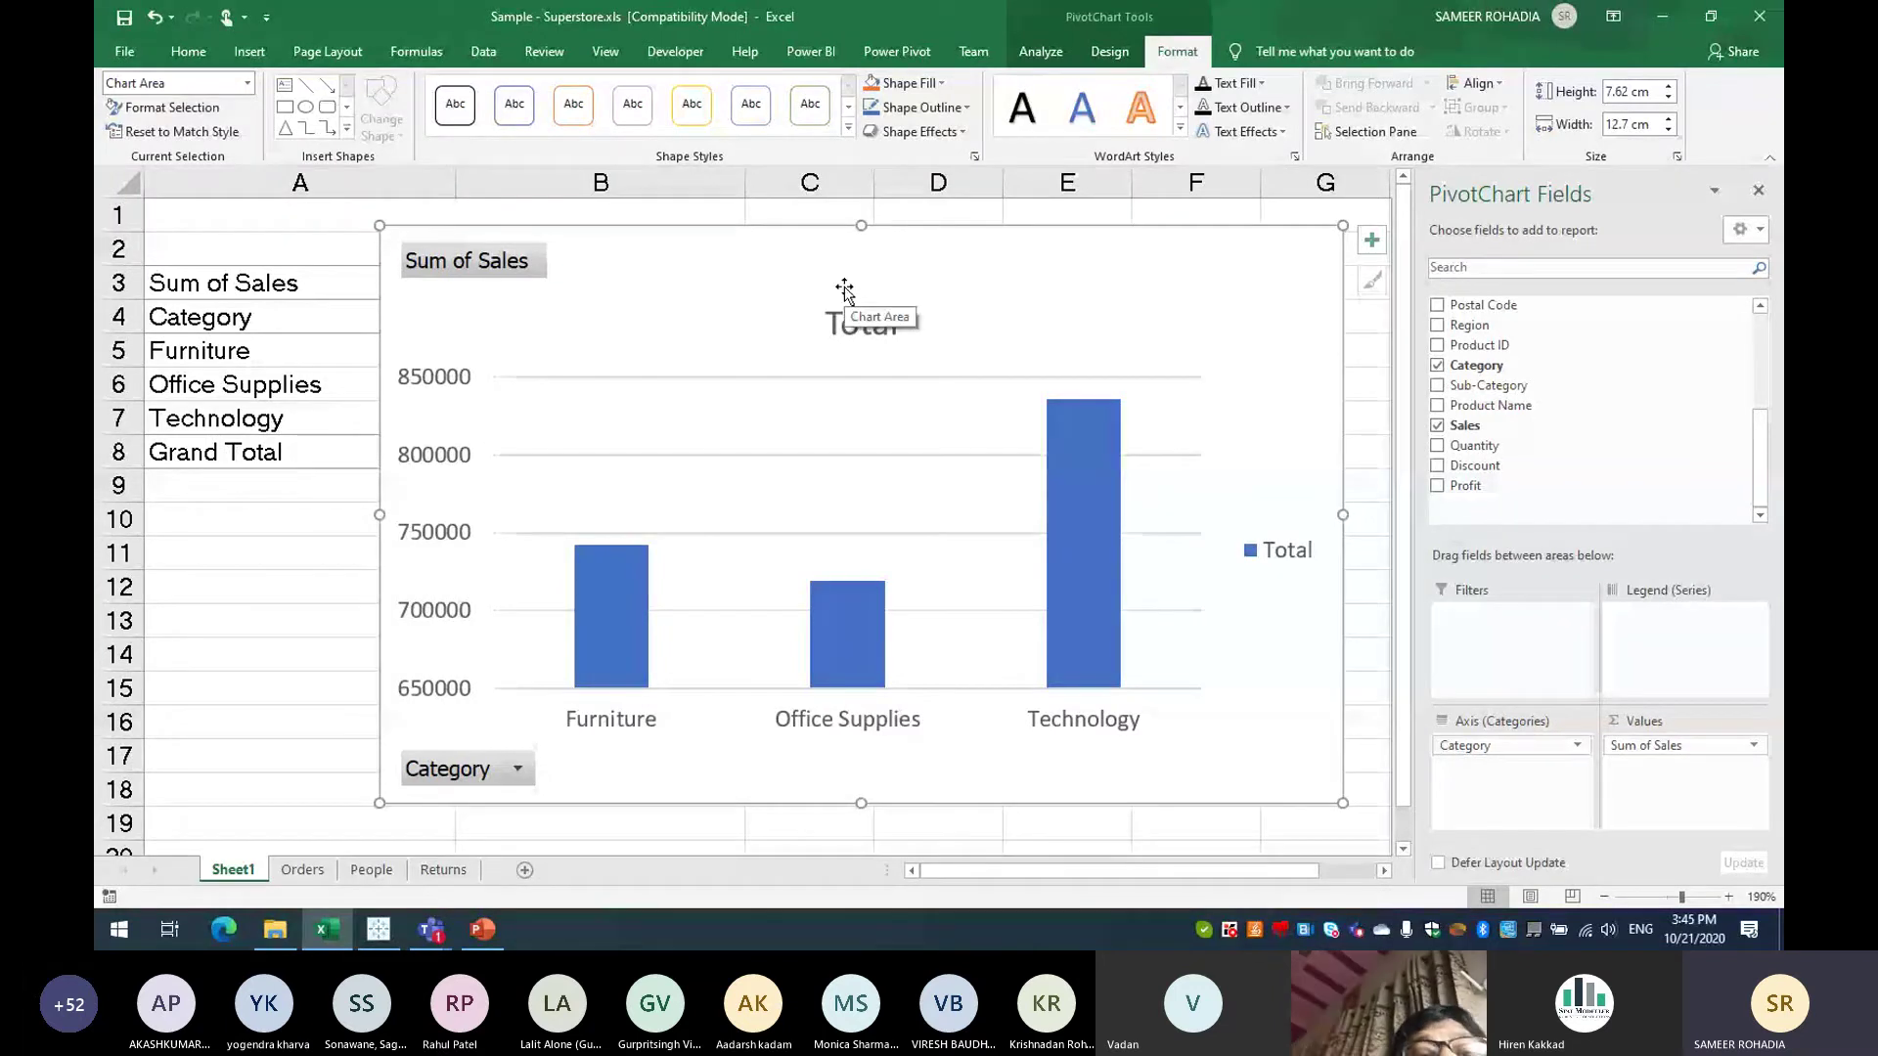
Step: Switch to Tableau and connect to the Excel workbook Sample - Superstore.xls from the Stat Modeller sessions folder on the Desktop
click(386, 930)
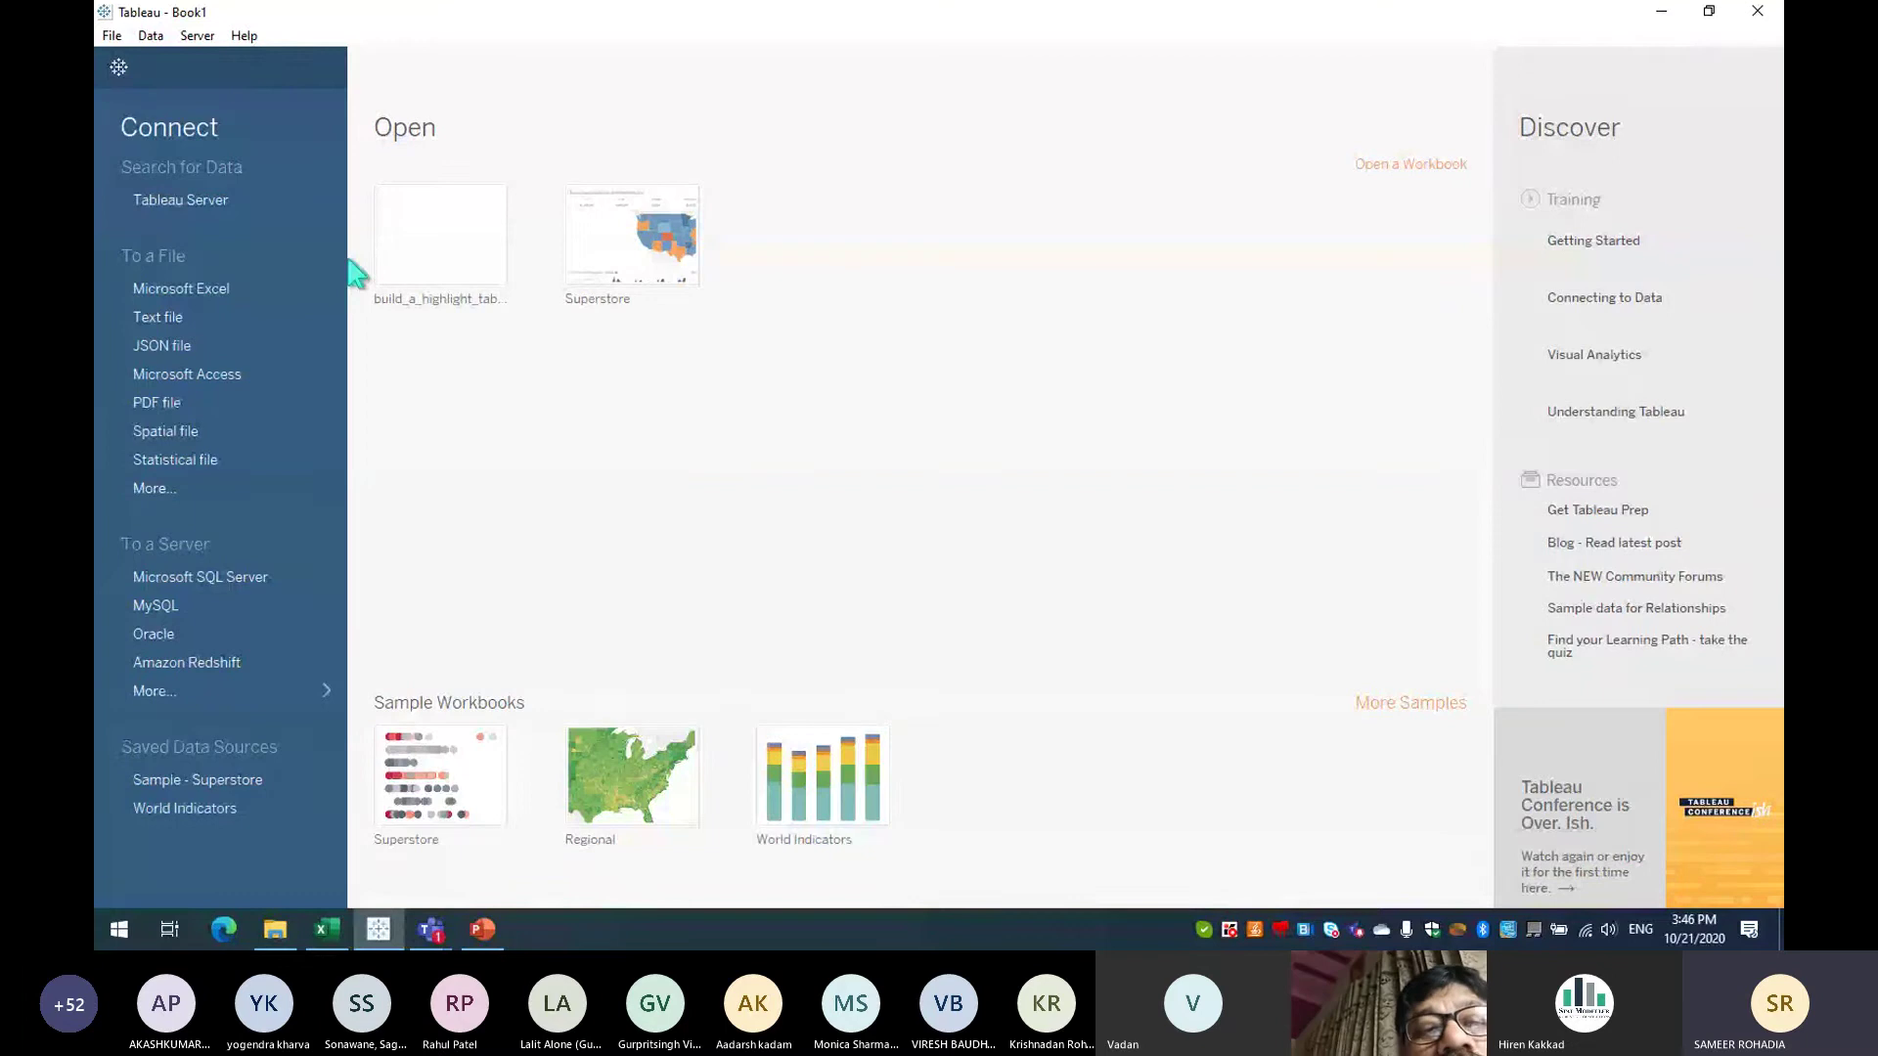
click(238, 289)
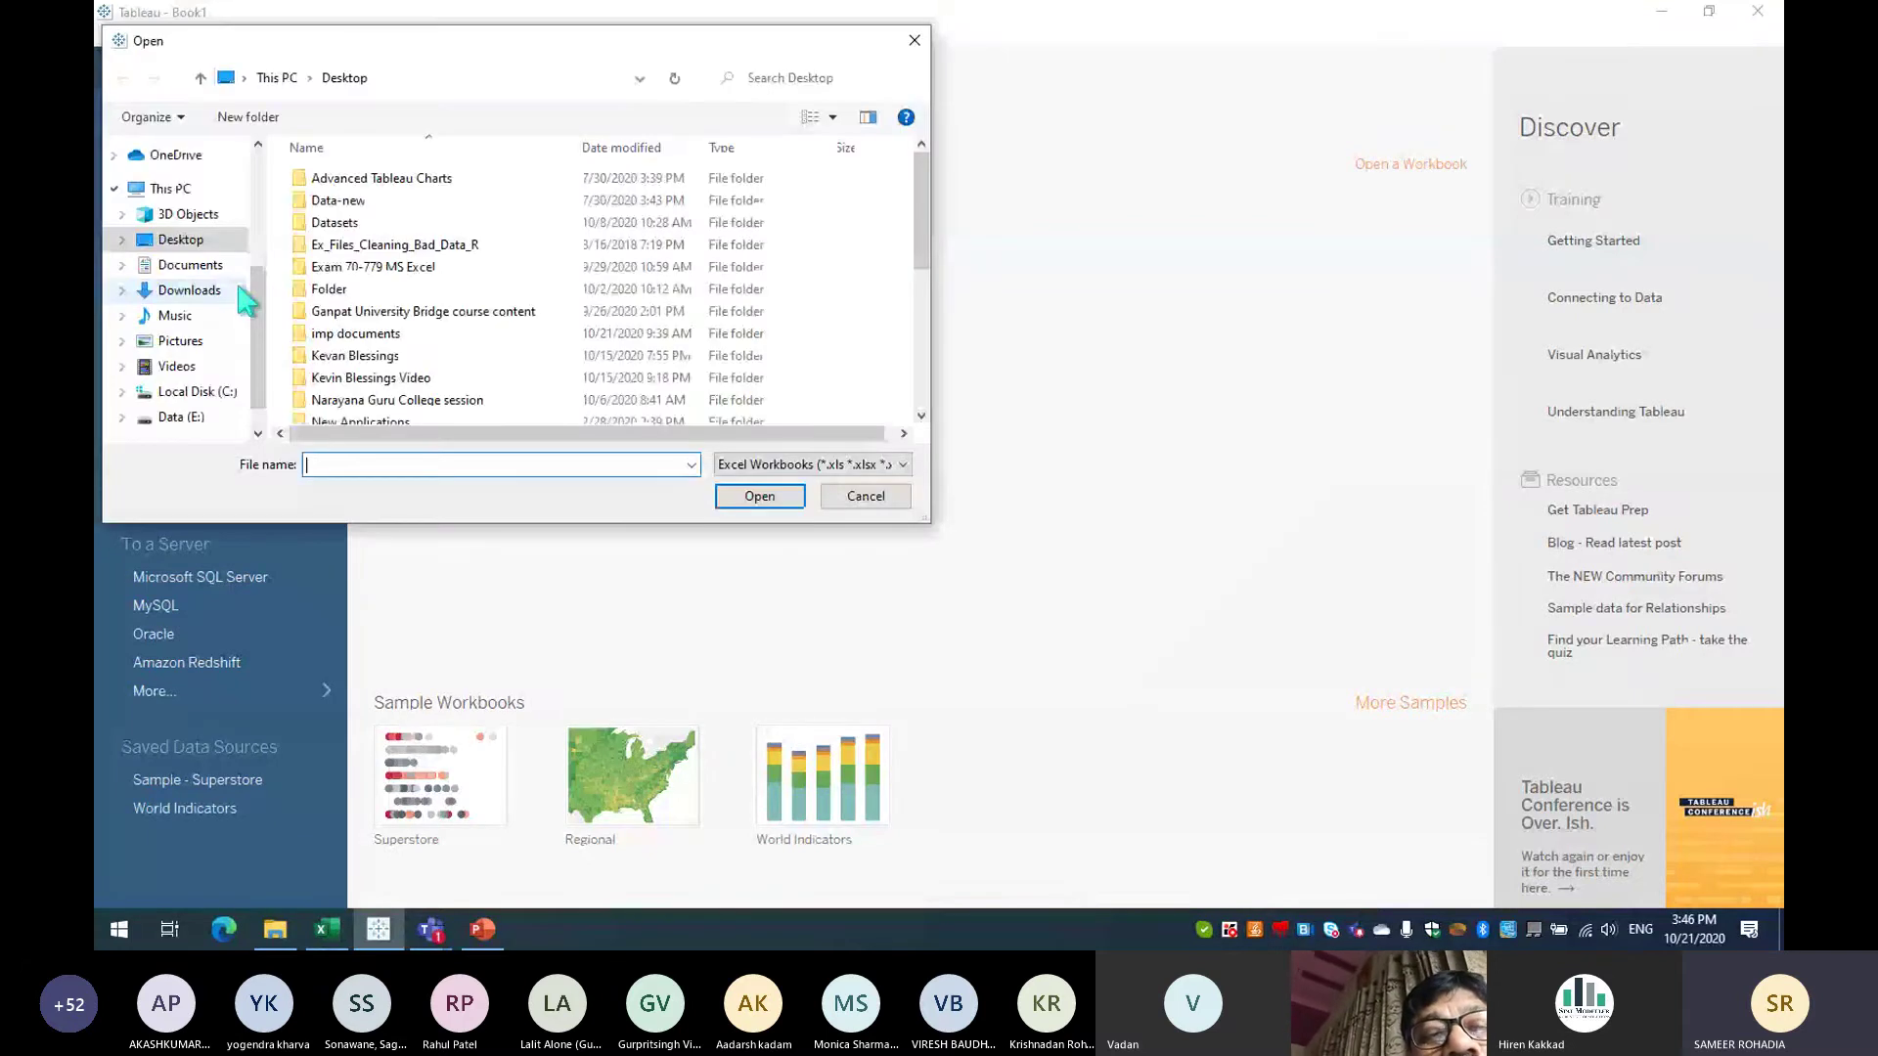
scroll(251, 294, up, 5)
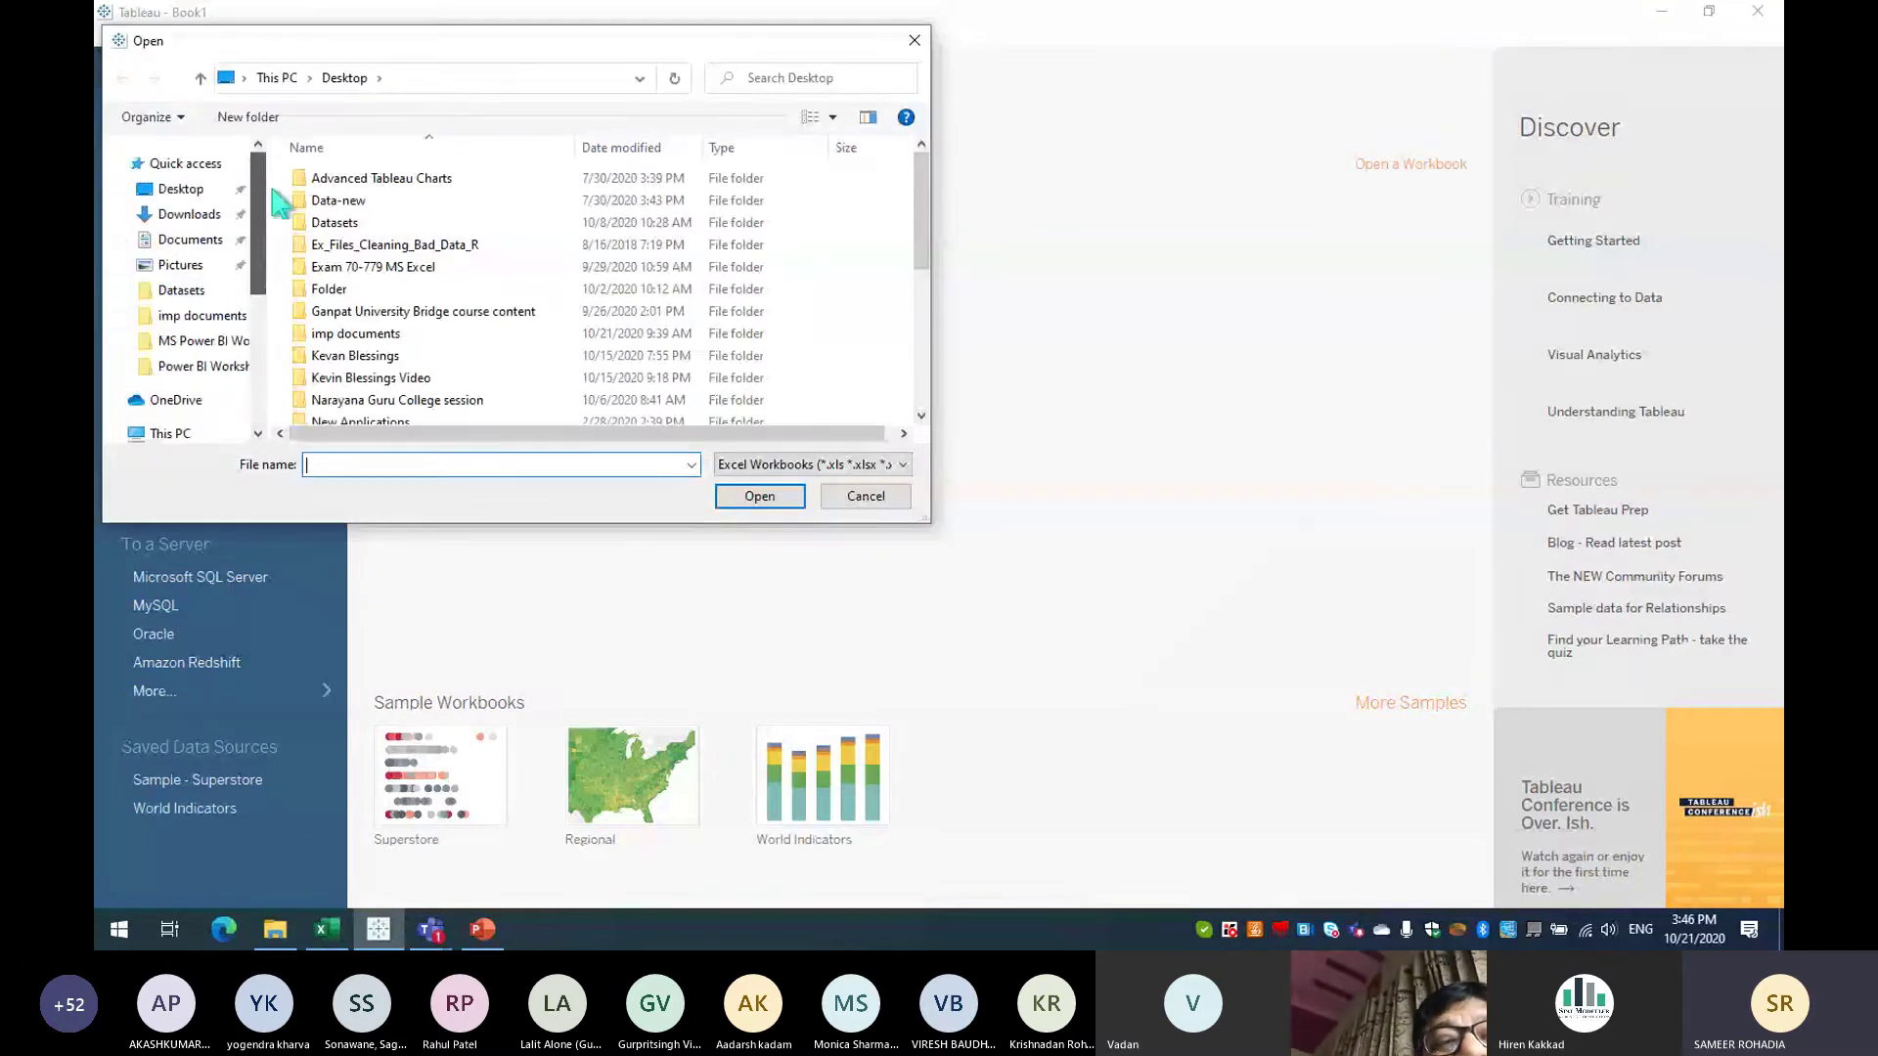
click(196, 194)
scroll(411, 369, down, 2)
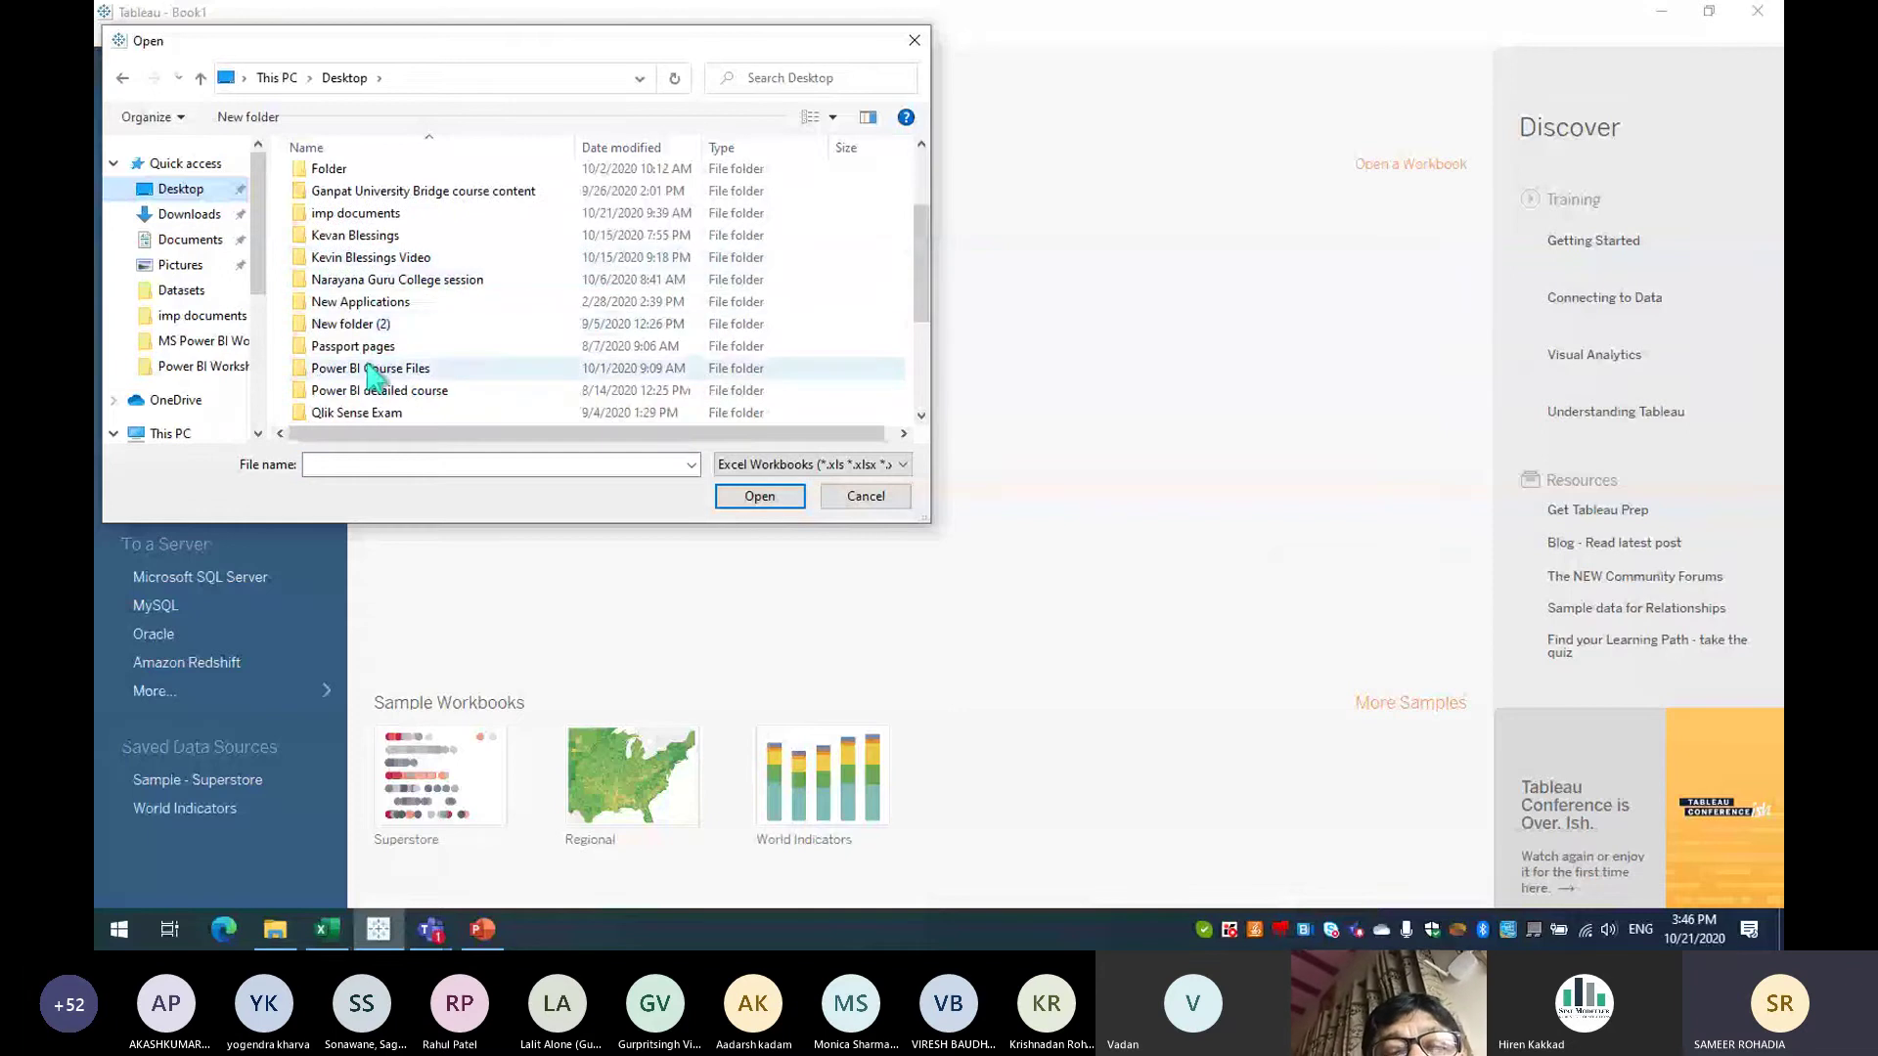
scroll(375, 377, down, 2)
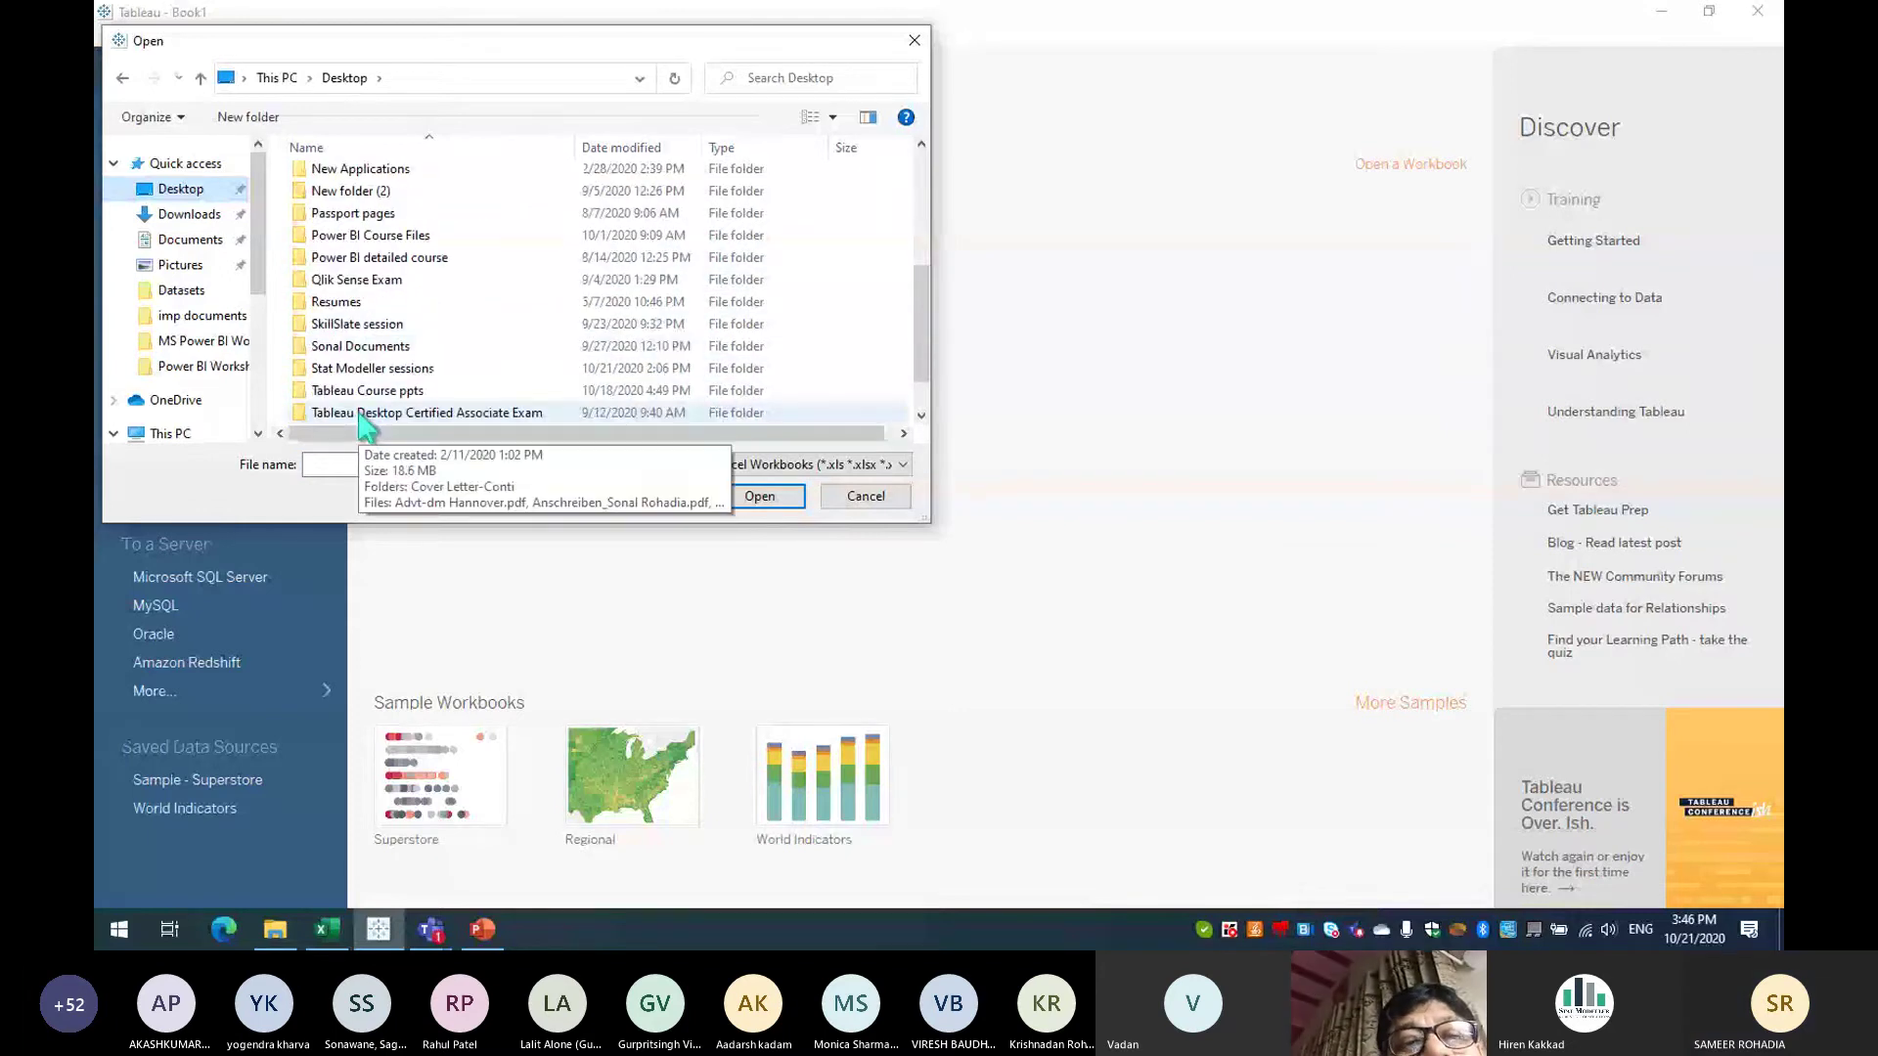
double_click(352, 371)
click(376, 178)
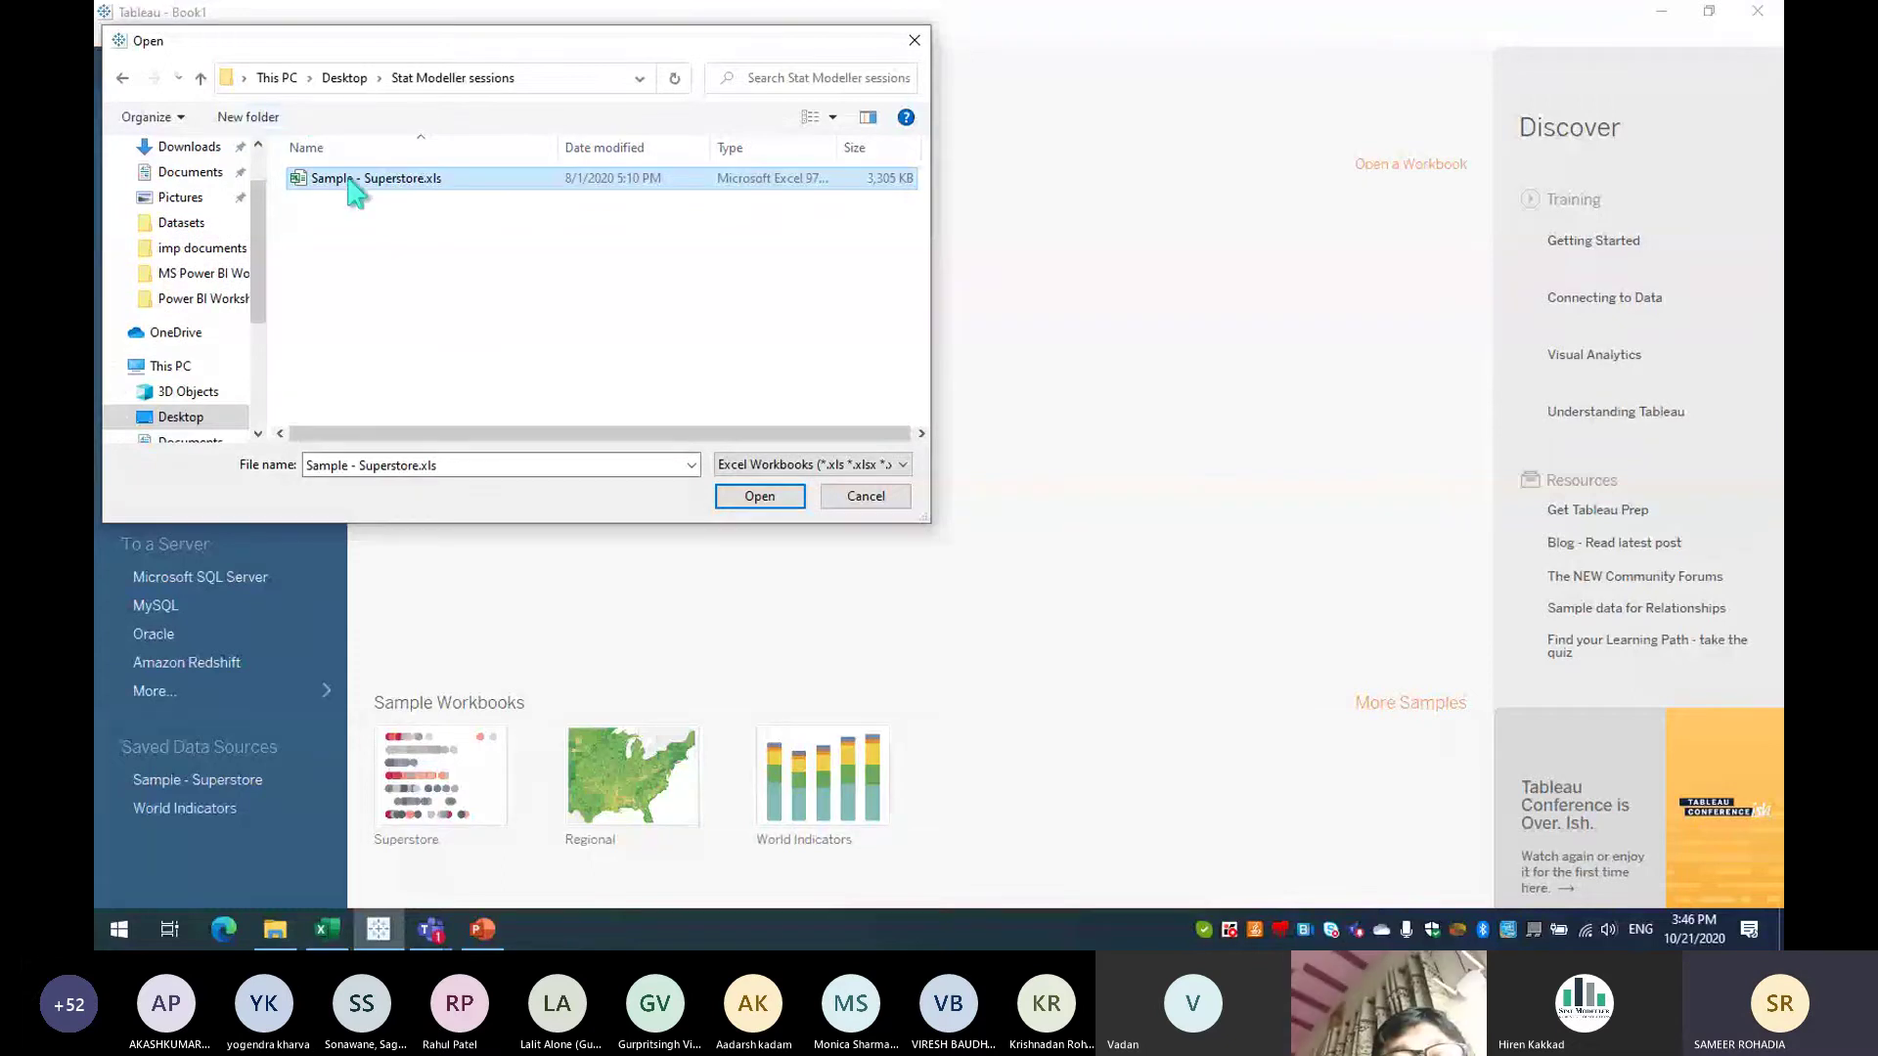
click(759, 496)
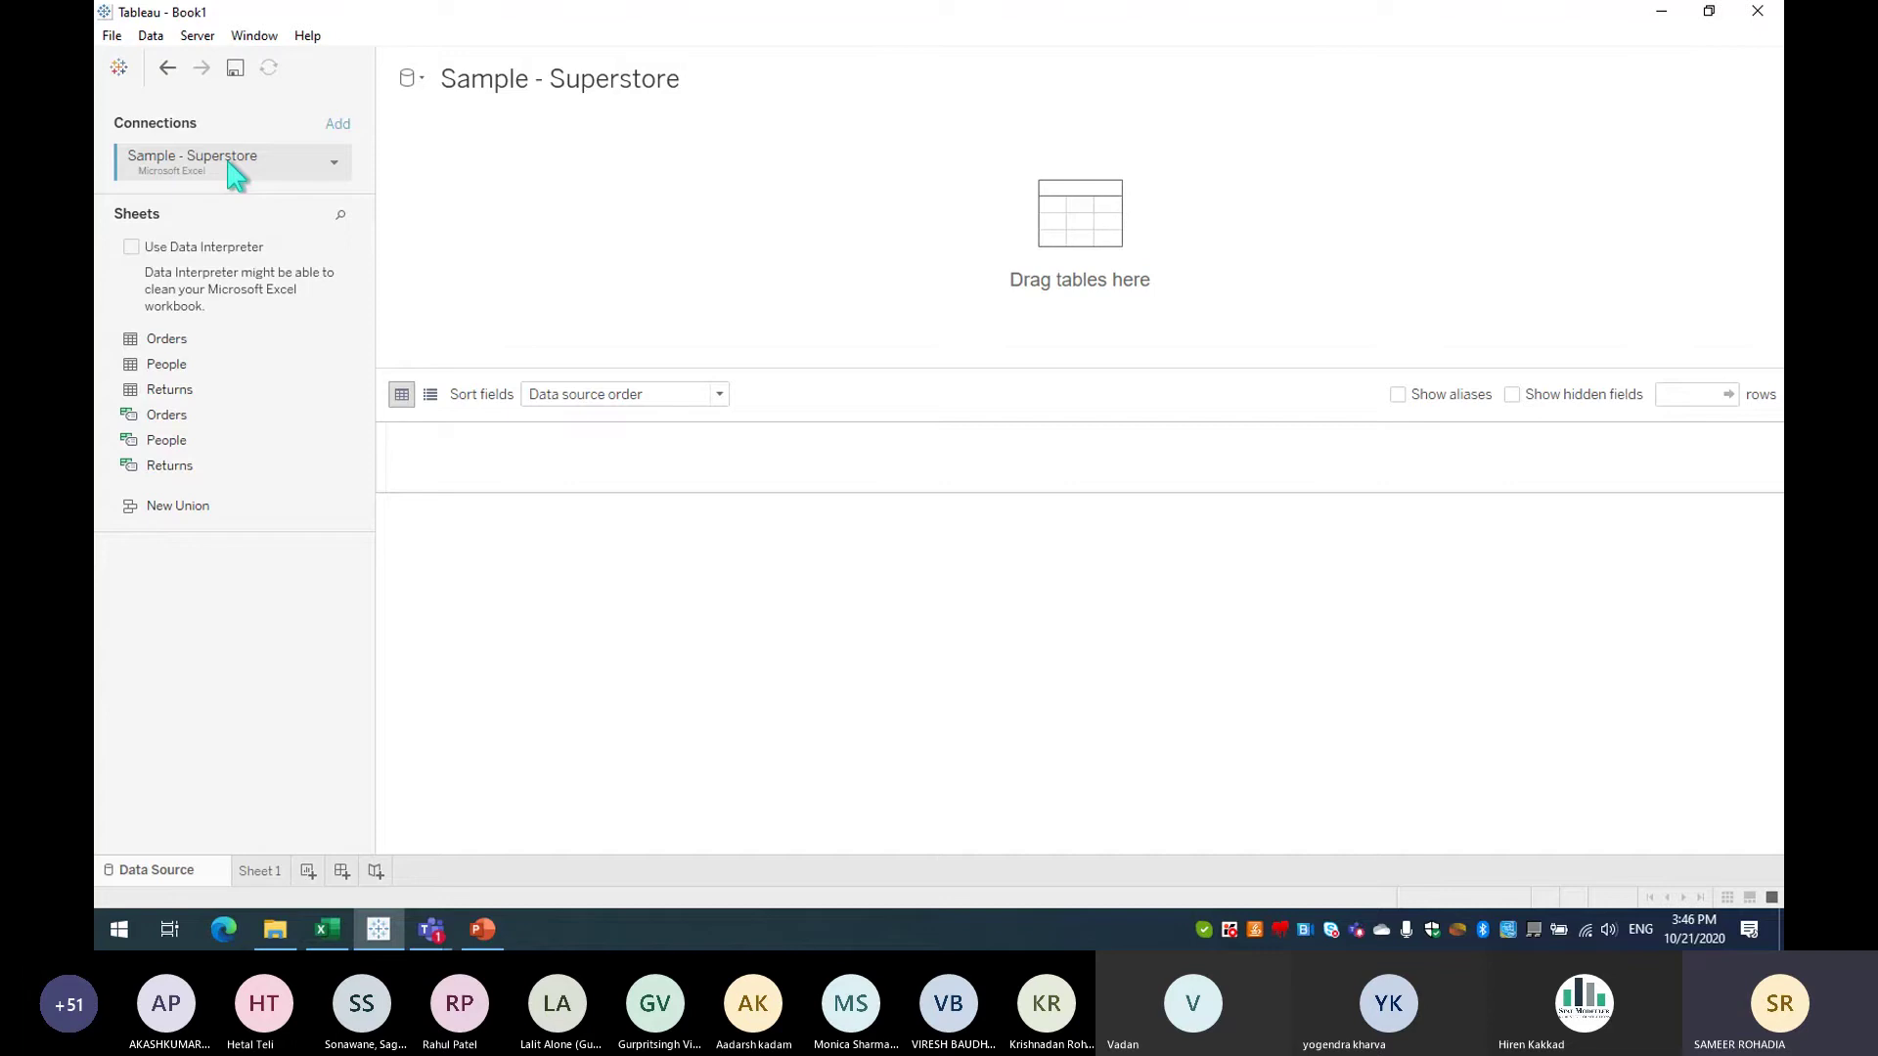
Step: Add the Orders sheet to the data source canvas and go to the Sheet 1 worksheet
drag(166, 339, 732, 227)
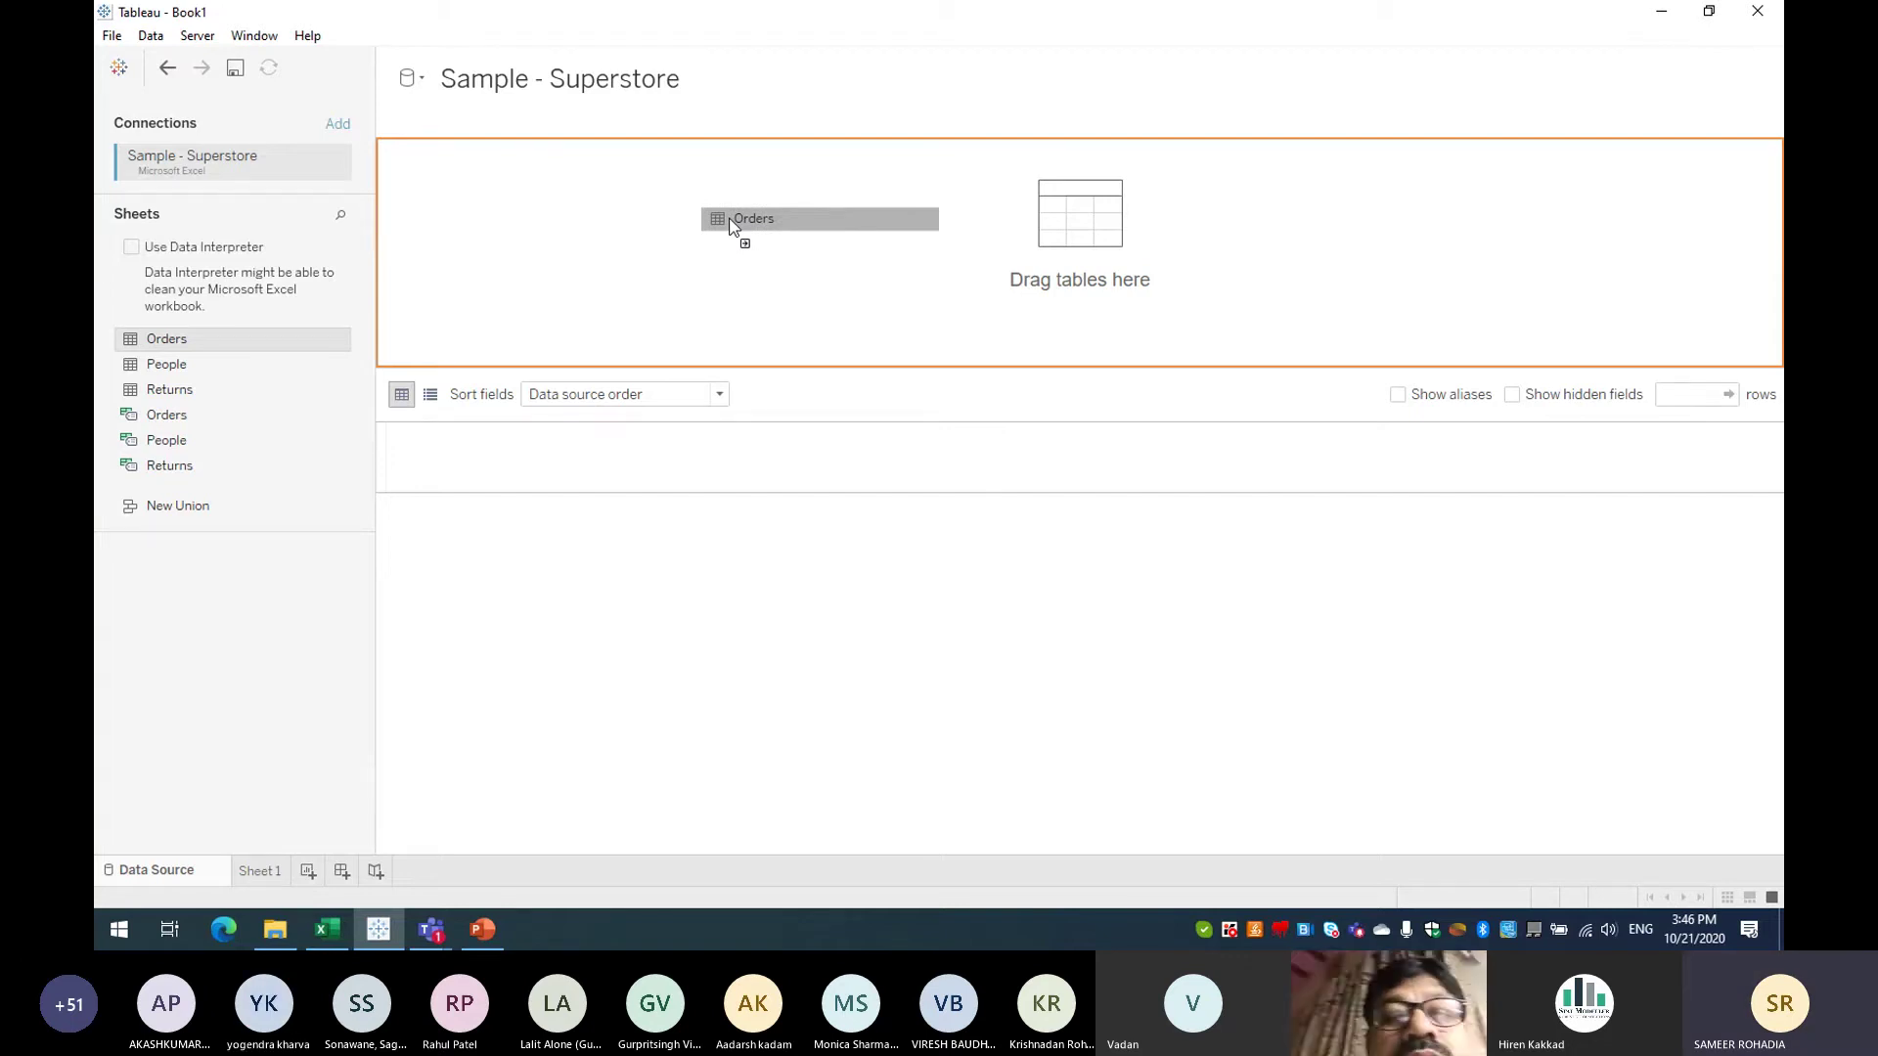
drag(732, 227, 731, 228)
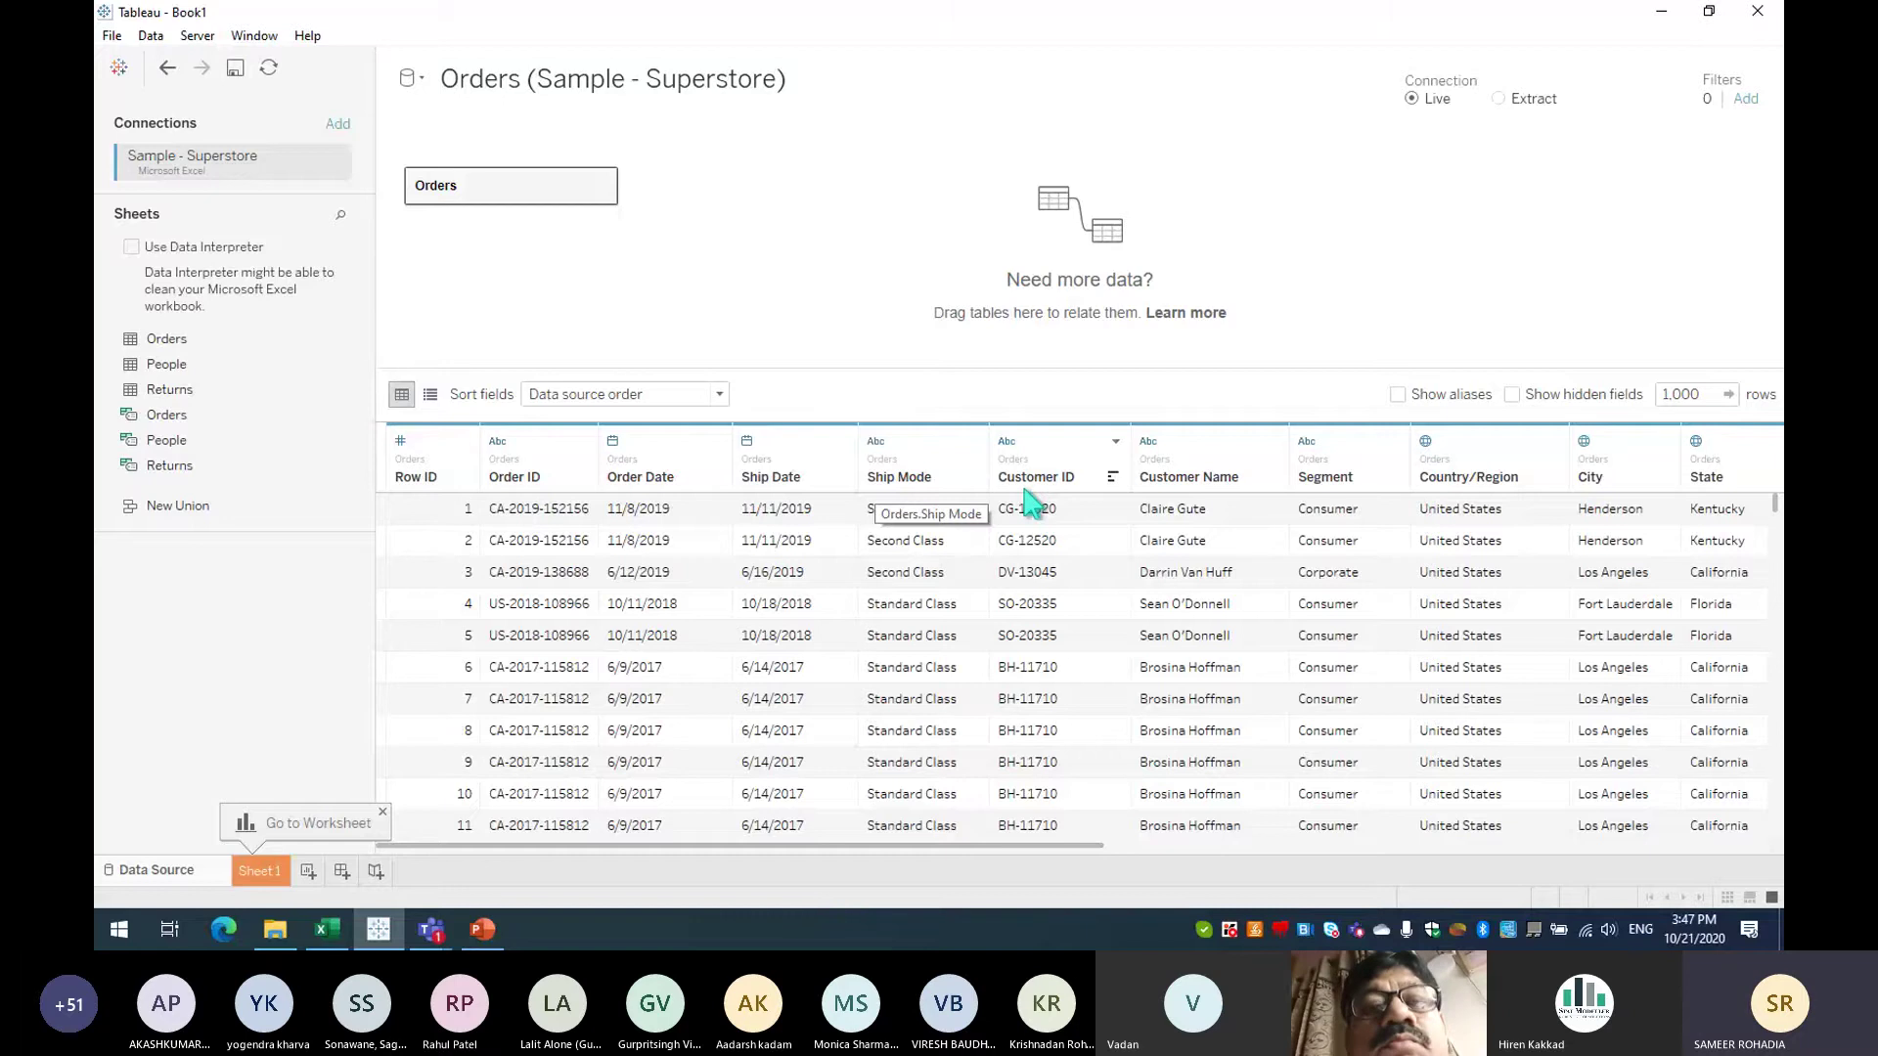
click(259, 870)
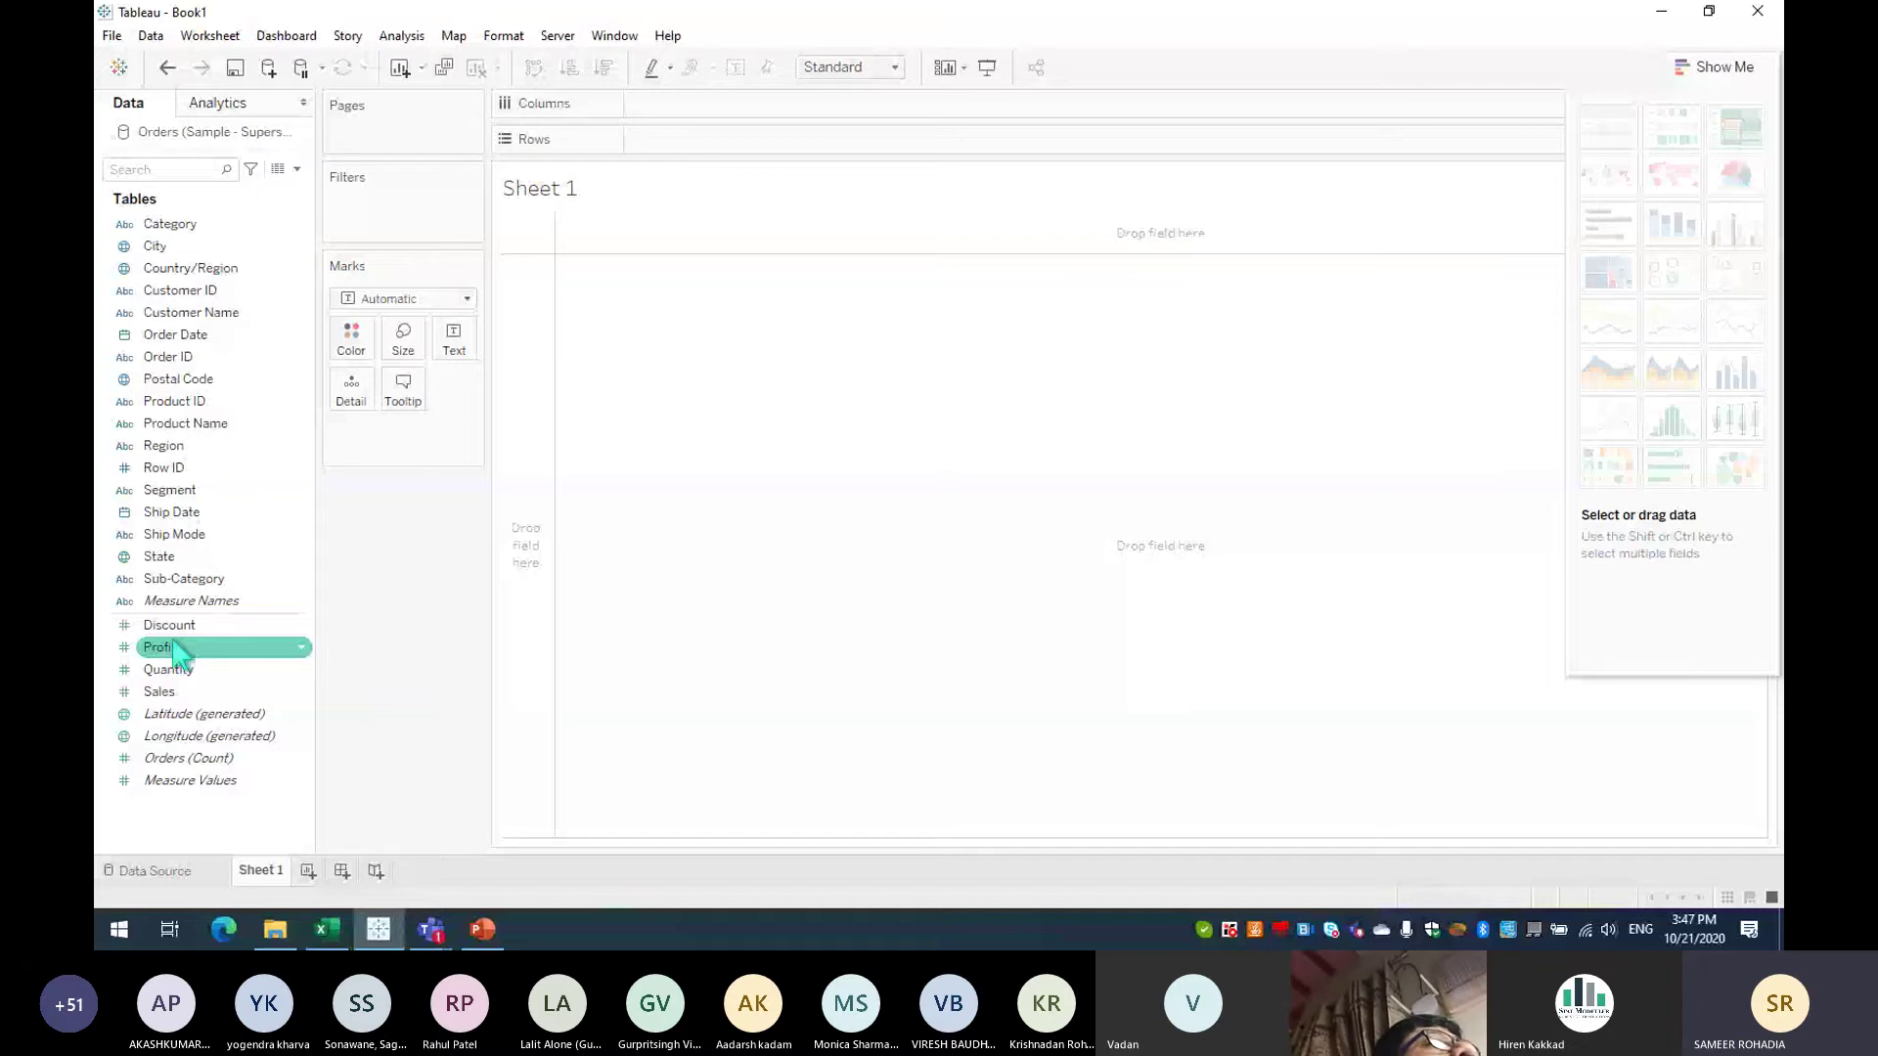
Step: Create a horizontal bar chart from the Category and Sales fields with Show Me, and hide the chart suggestions
click(251, 237)
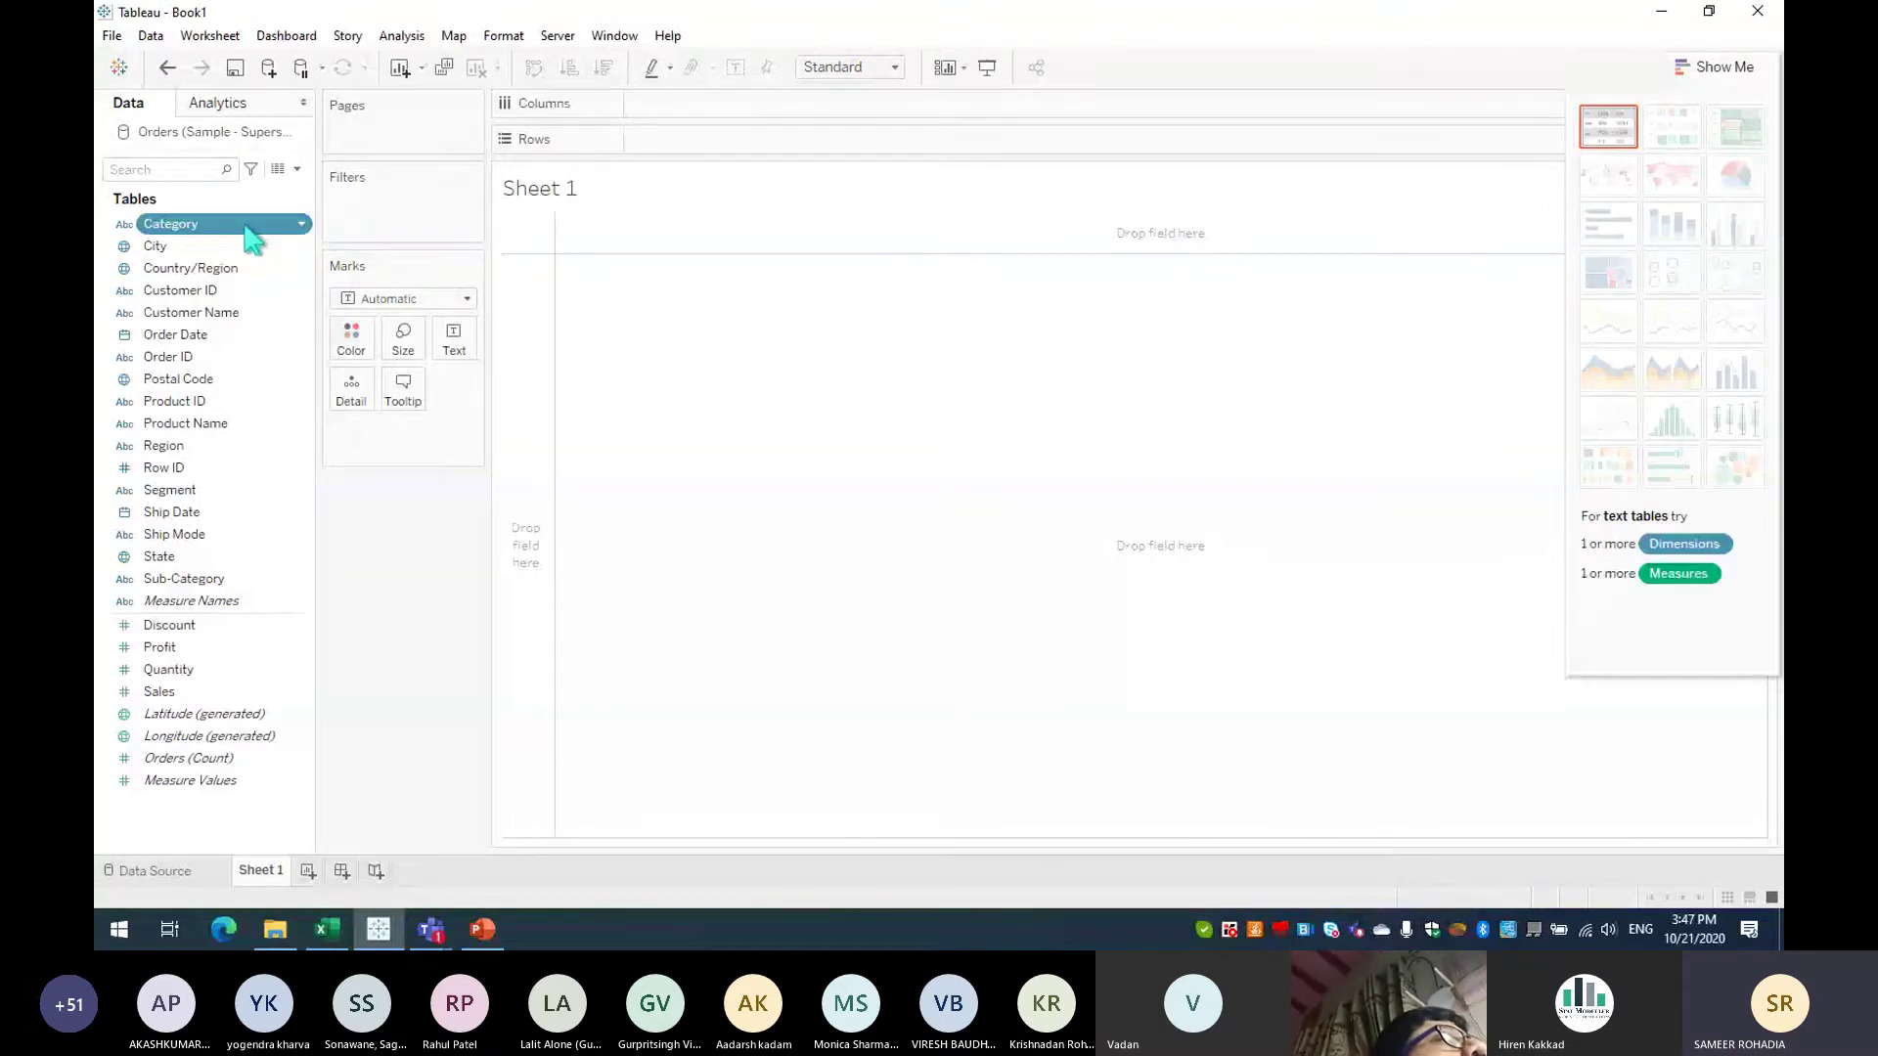
ctrl+click(216, 694)
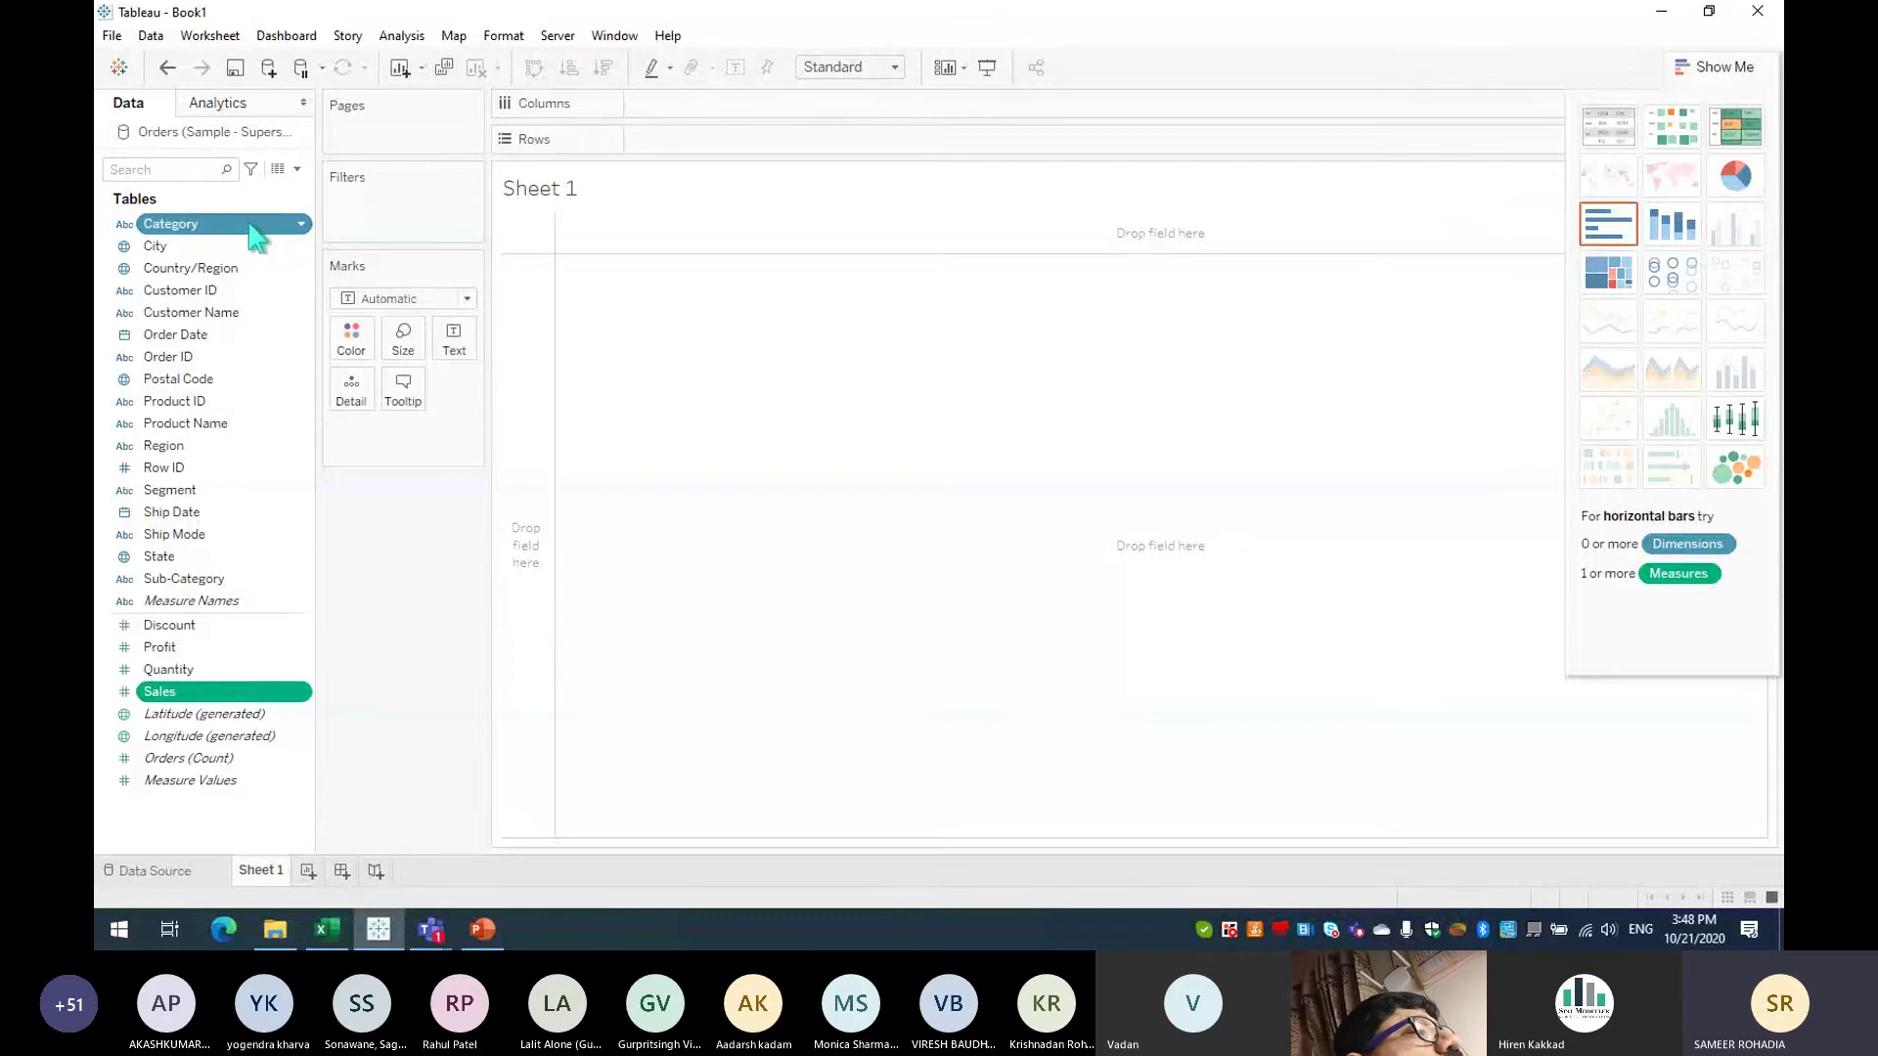
ctrl+click(208, 674)
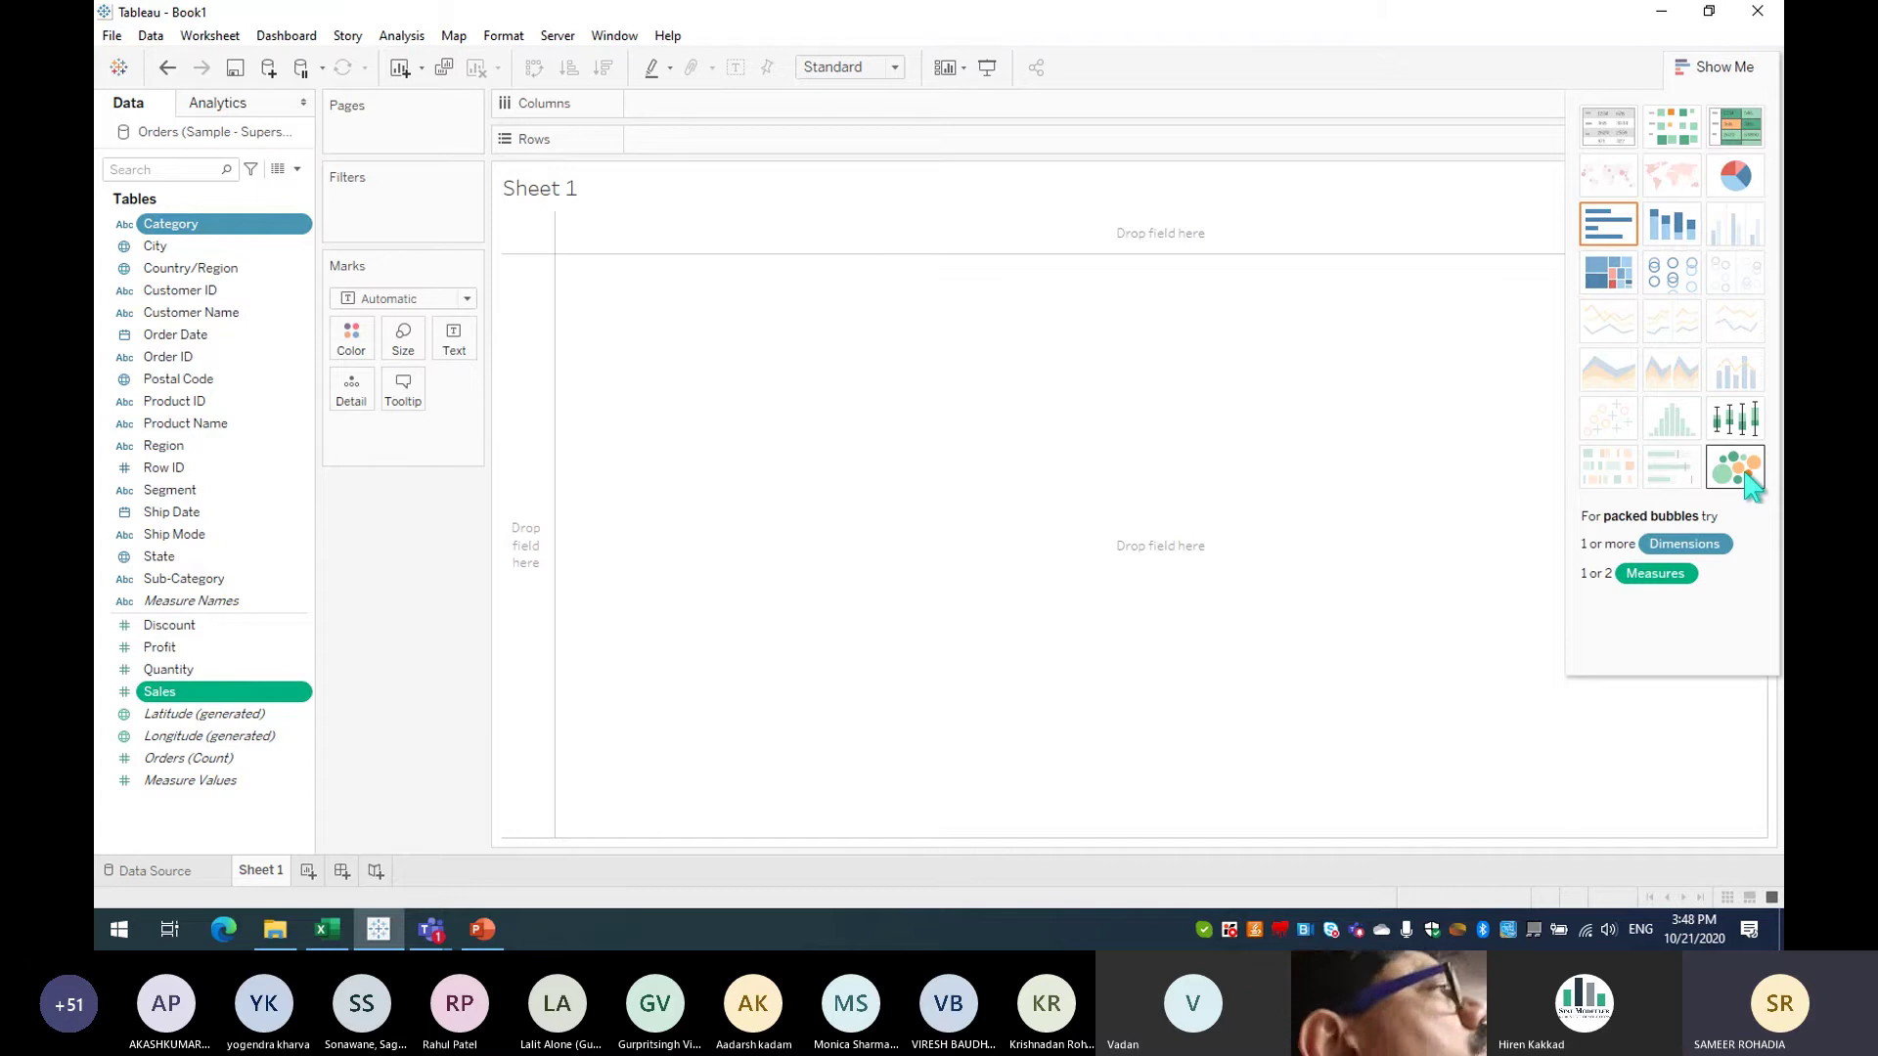
click(1623, 235)
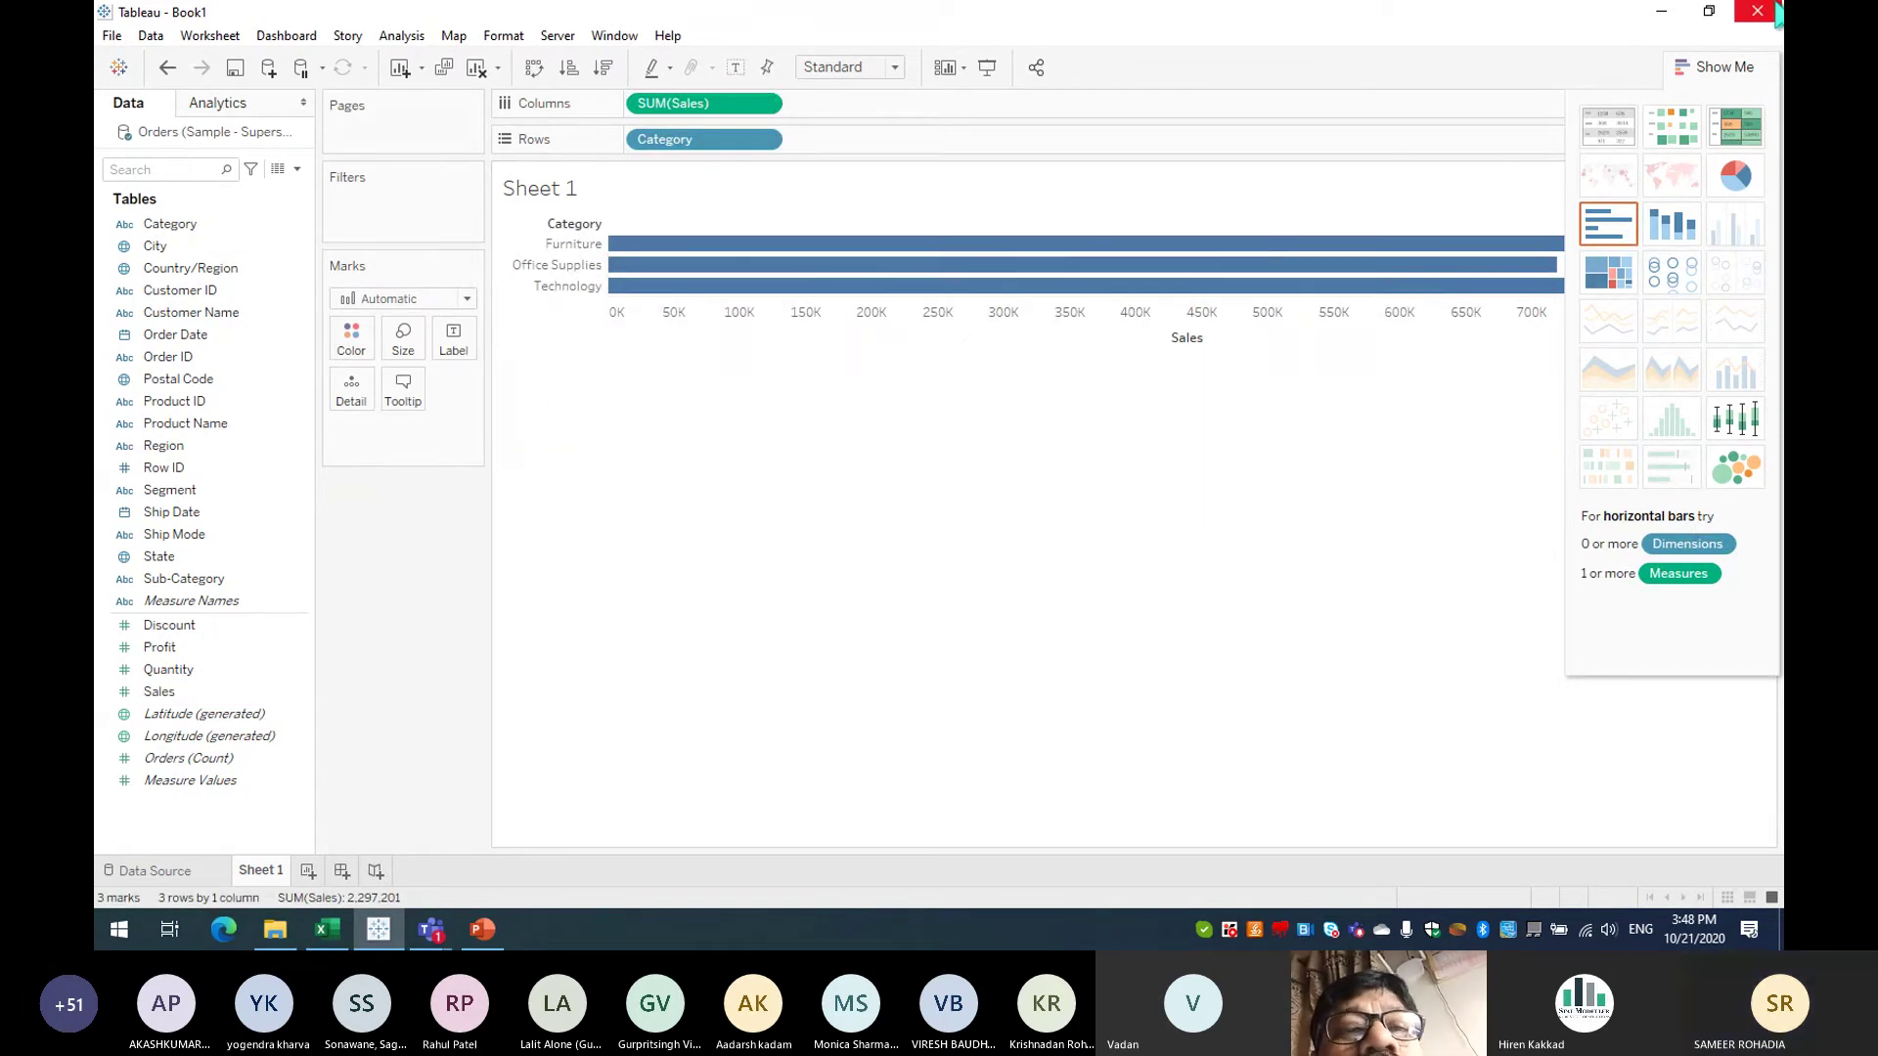
click(1716, 67)
Step: Compare with the PivotChart in Excel, return to Tableau and swap rows and columns to make the bars vertical
key(alt+Tab)
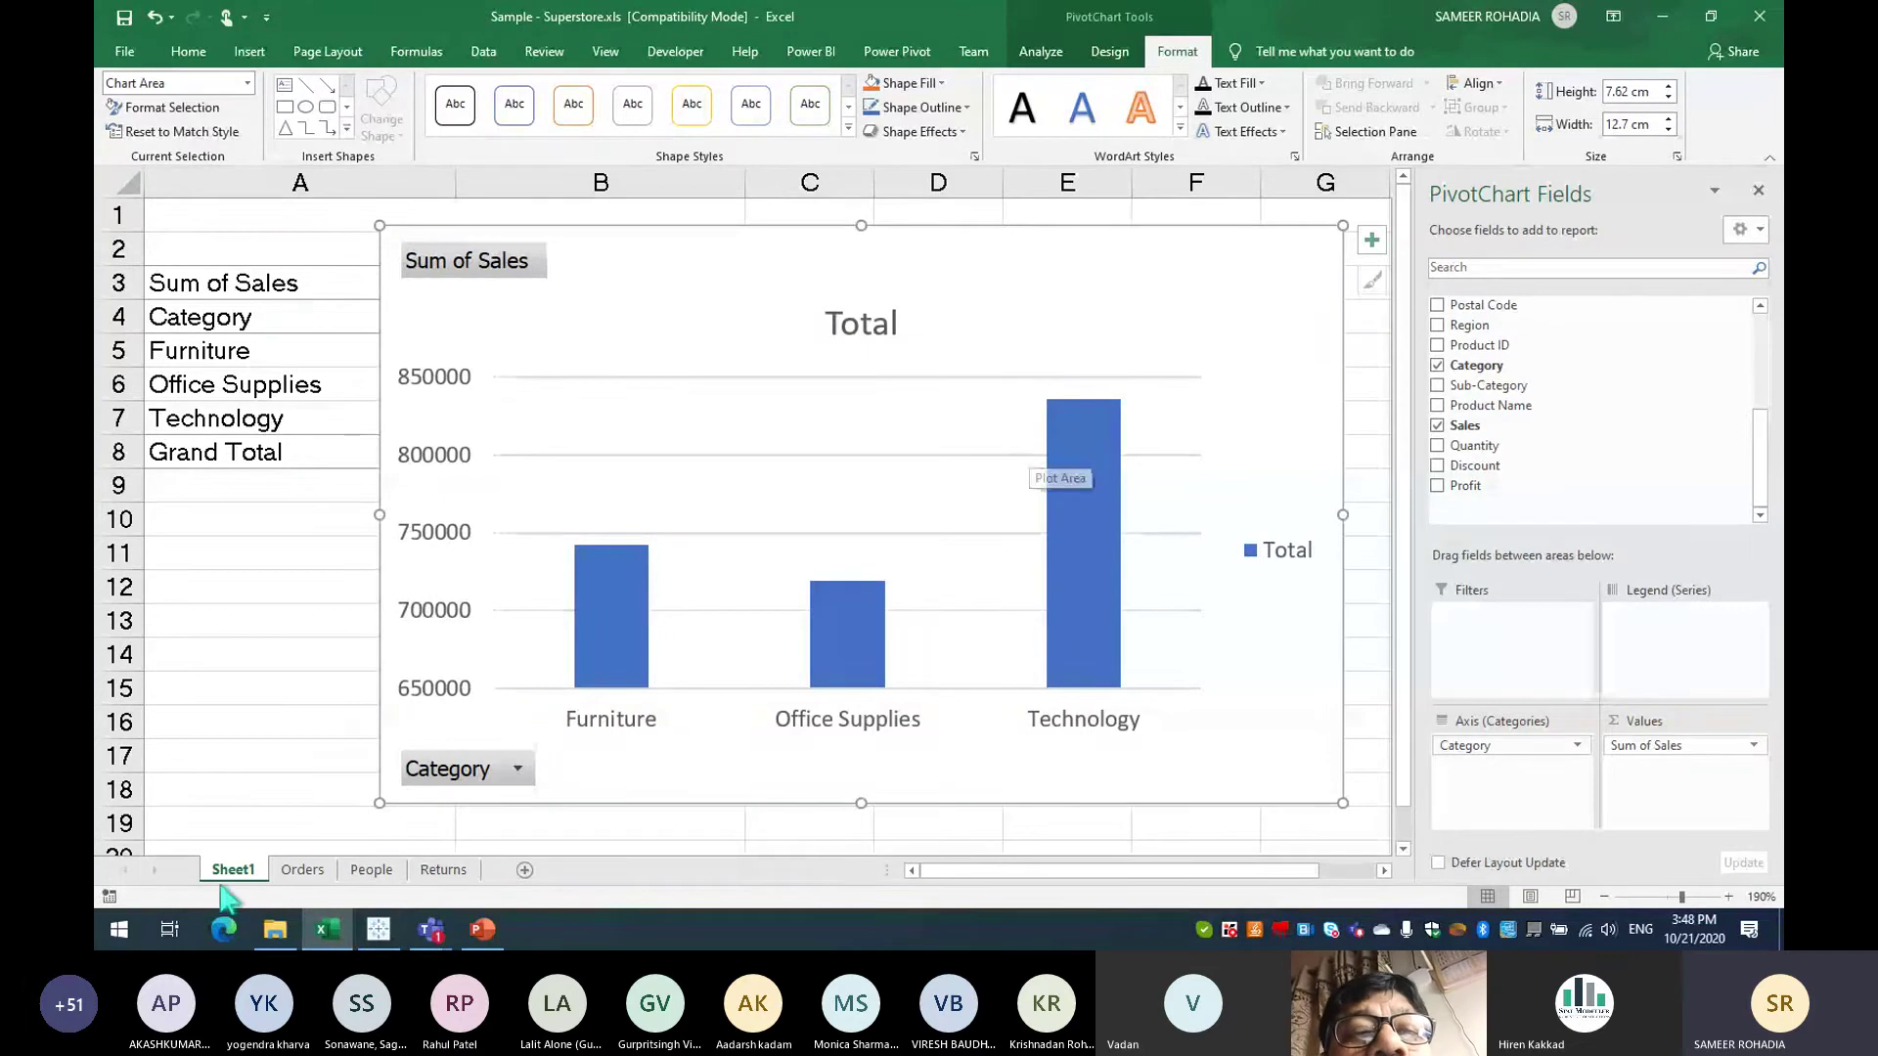
click(378, 930)
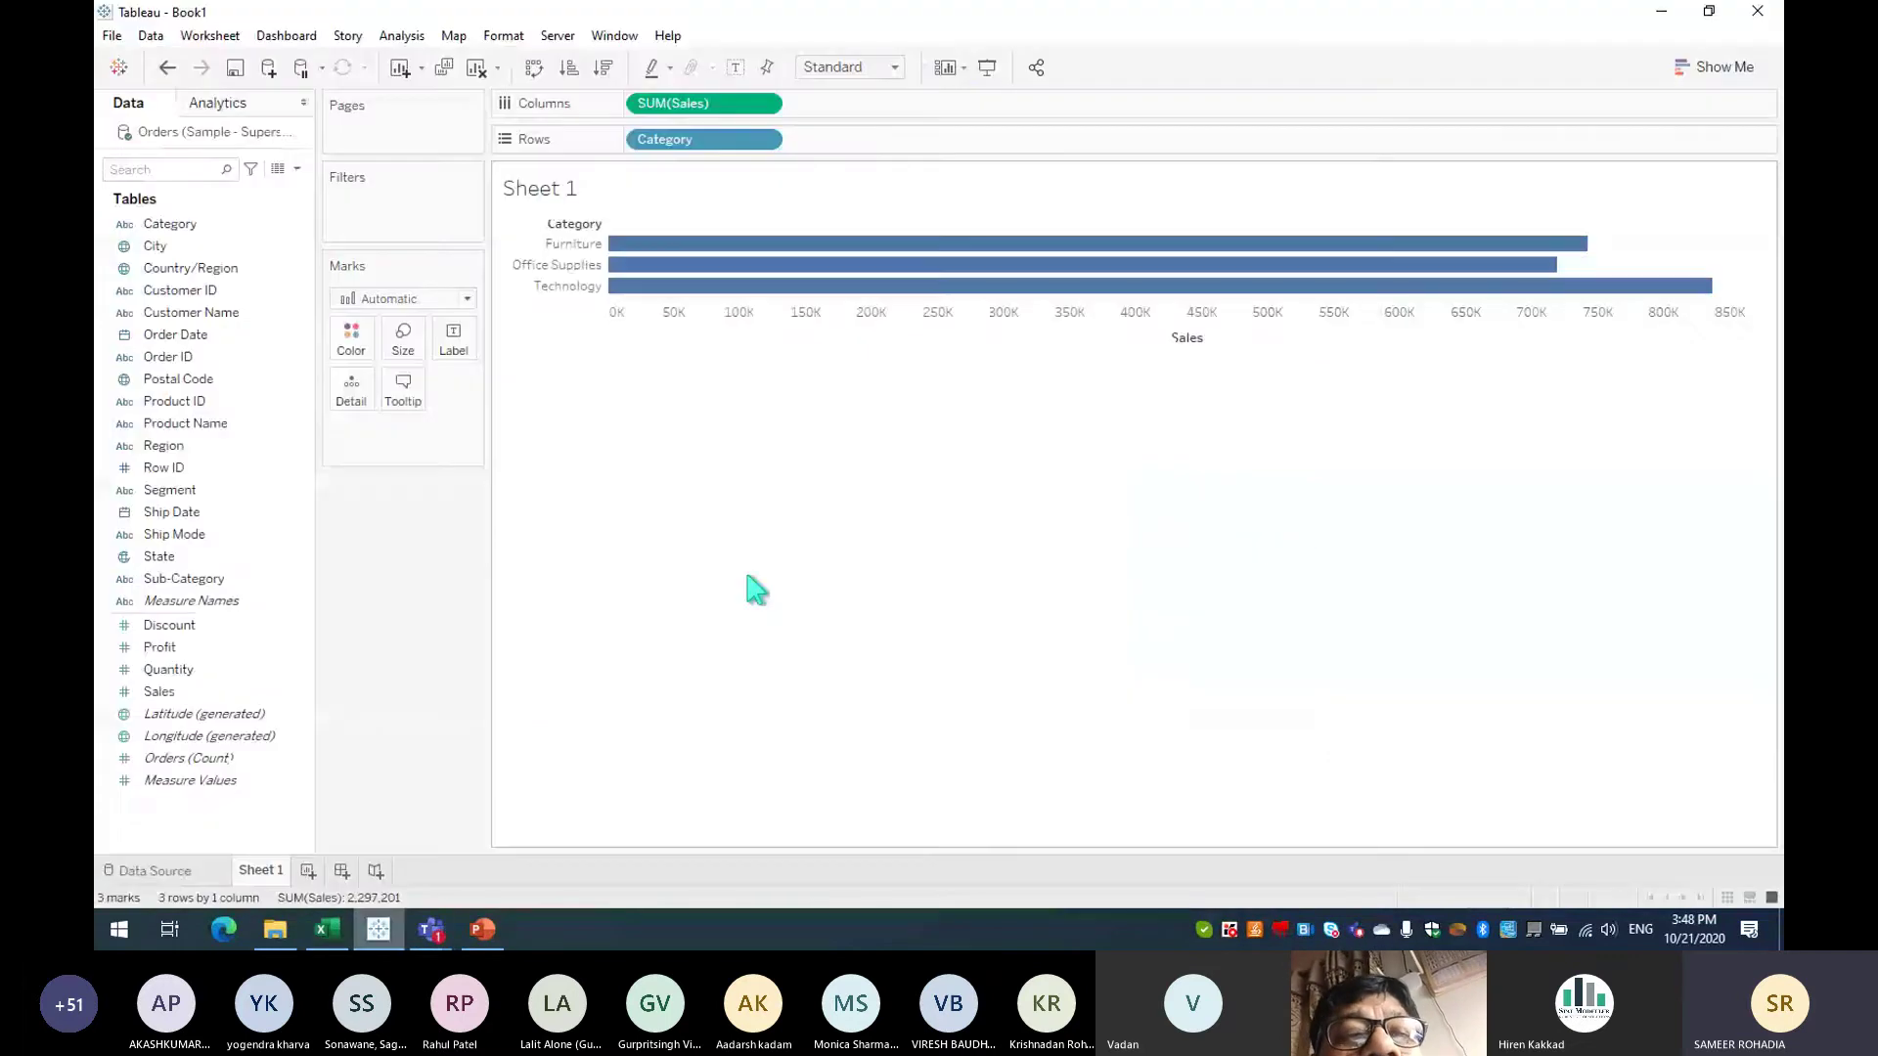
mouse_move(1229, 253)
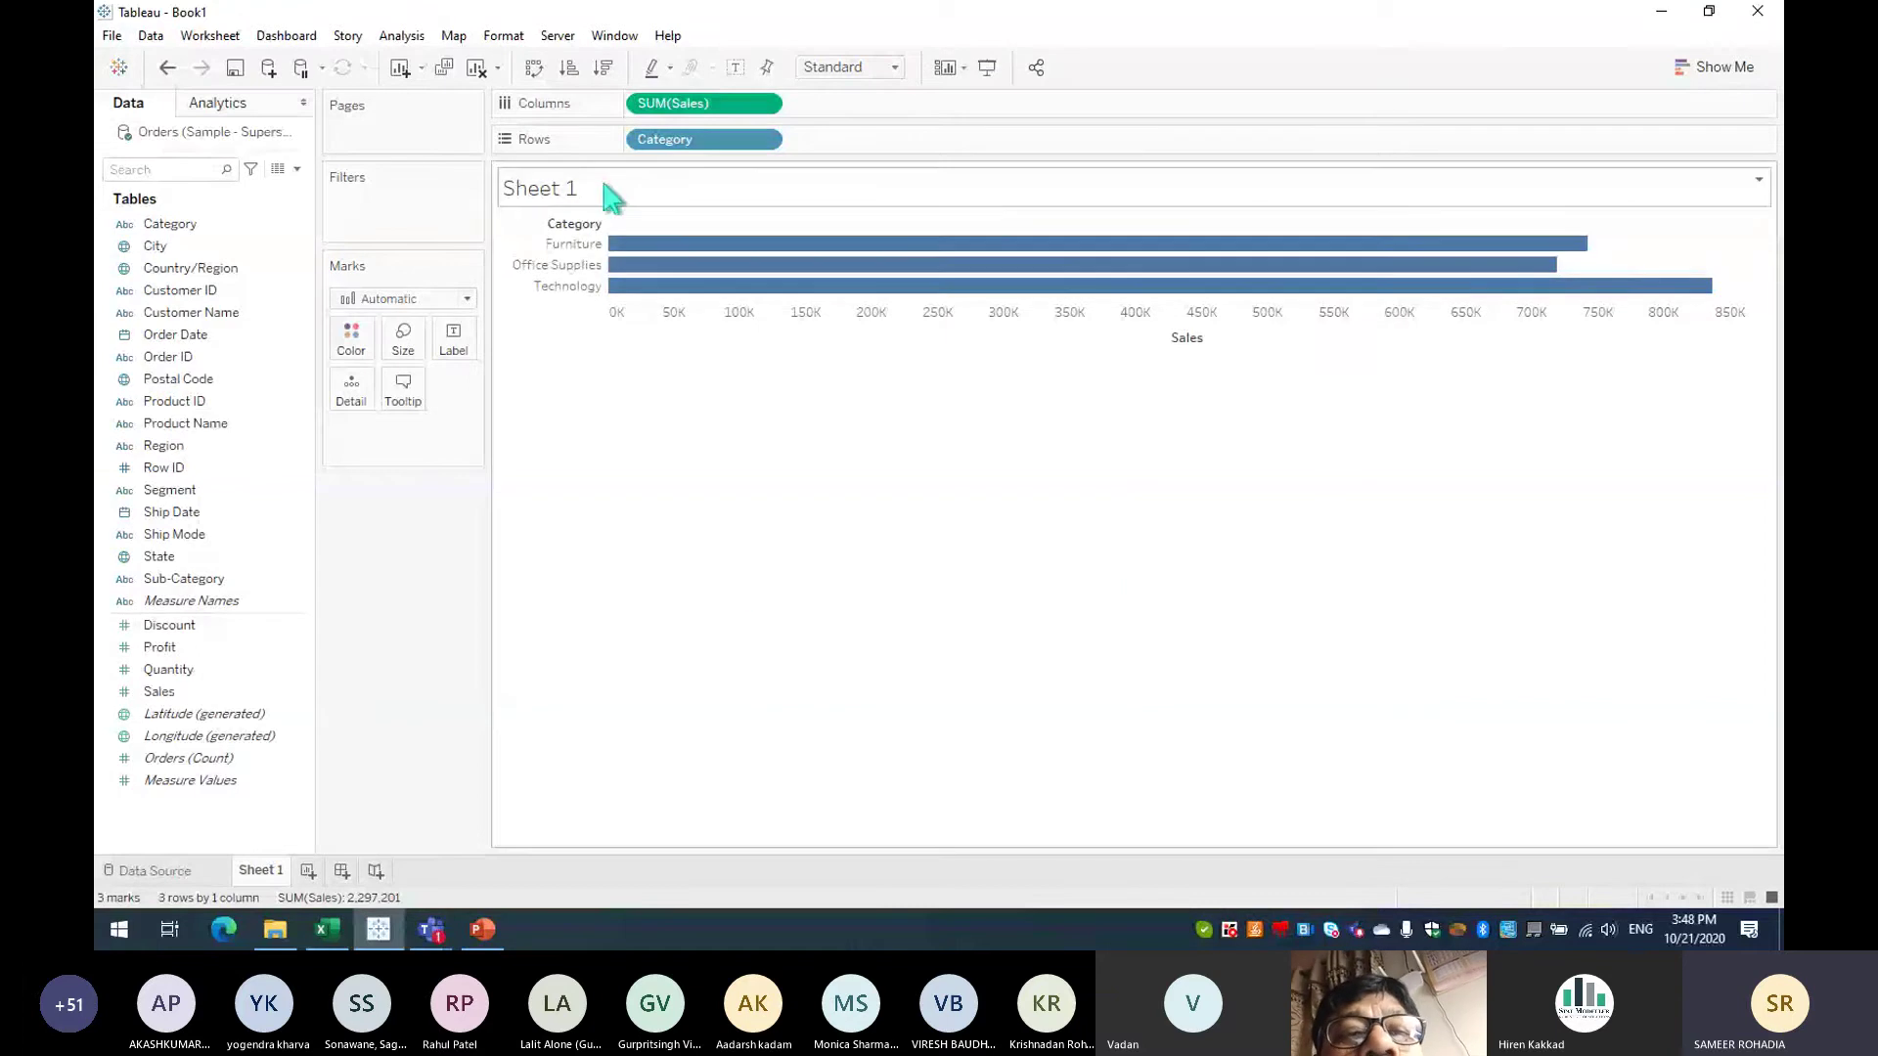
click(533, 67)
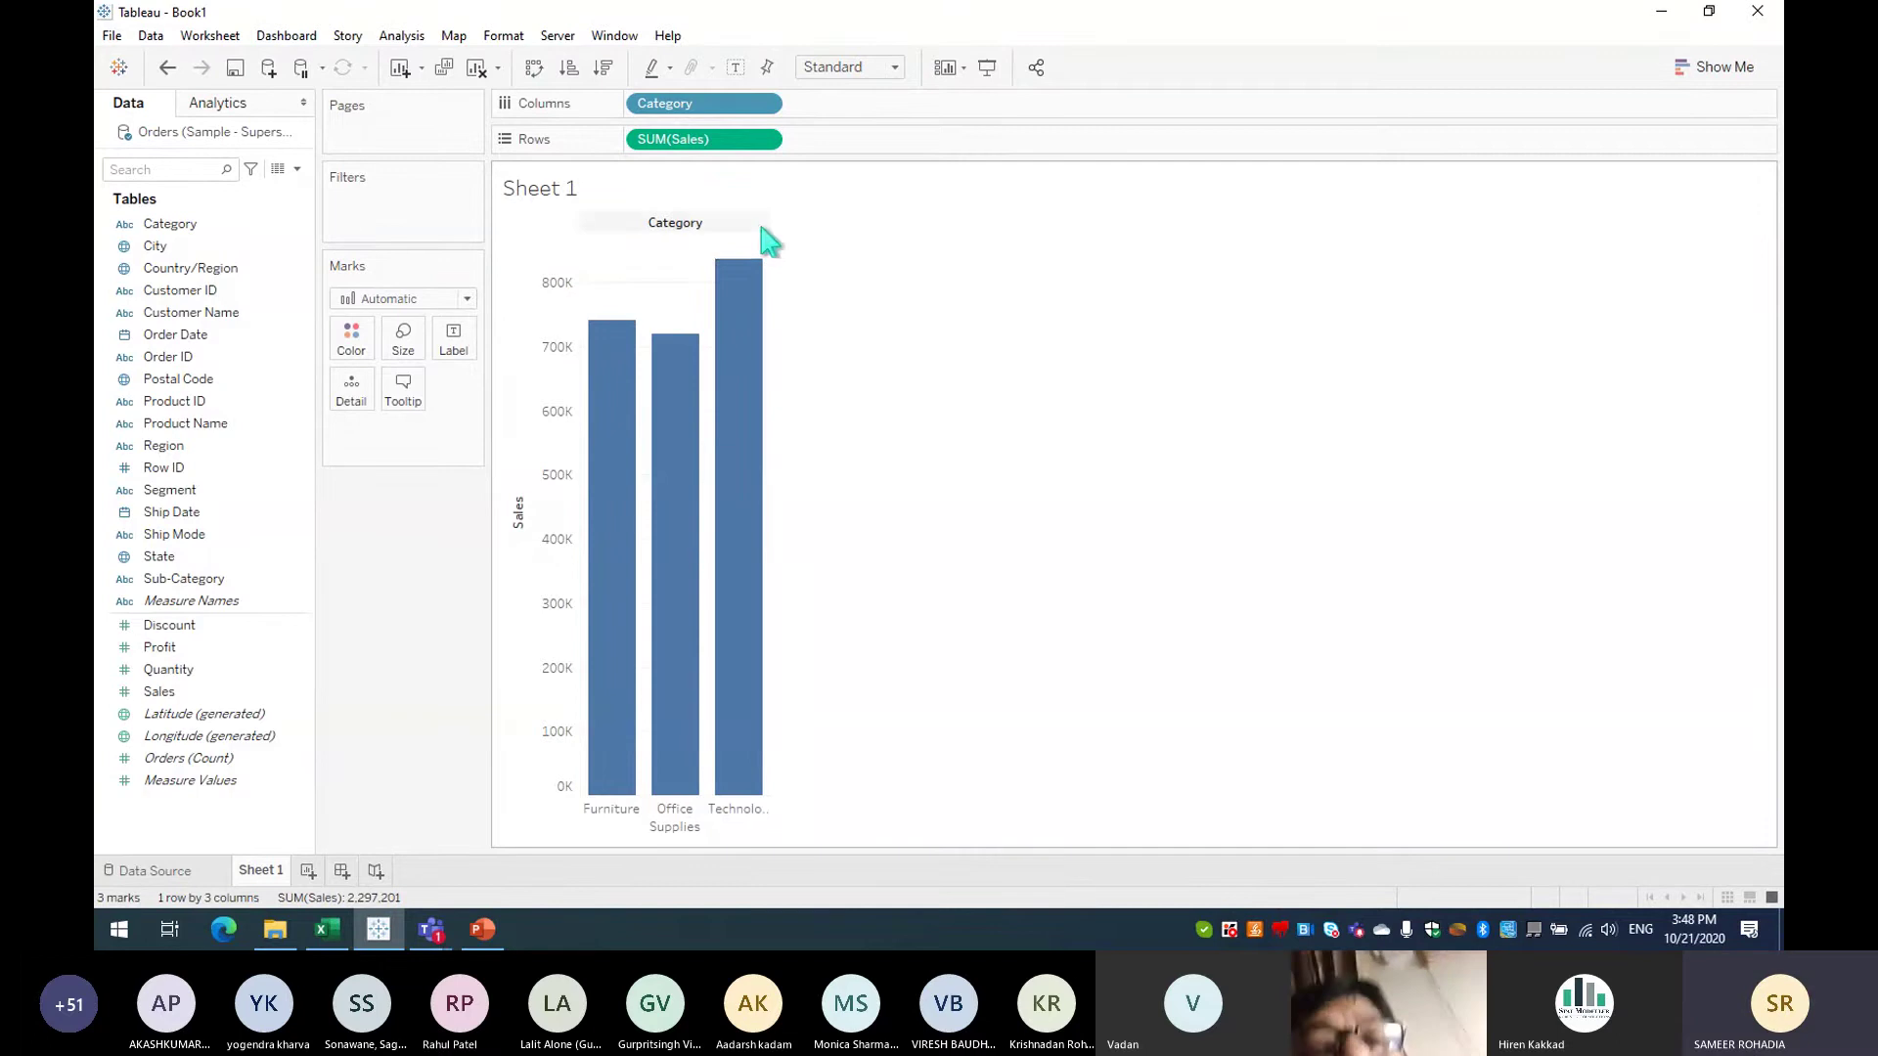
Step: Select and deselect the Technology bar, and widen the chart's columns until the category names fit on one line
mouse_move(761, 683)
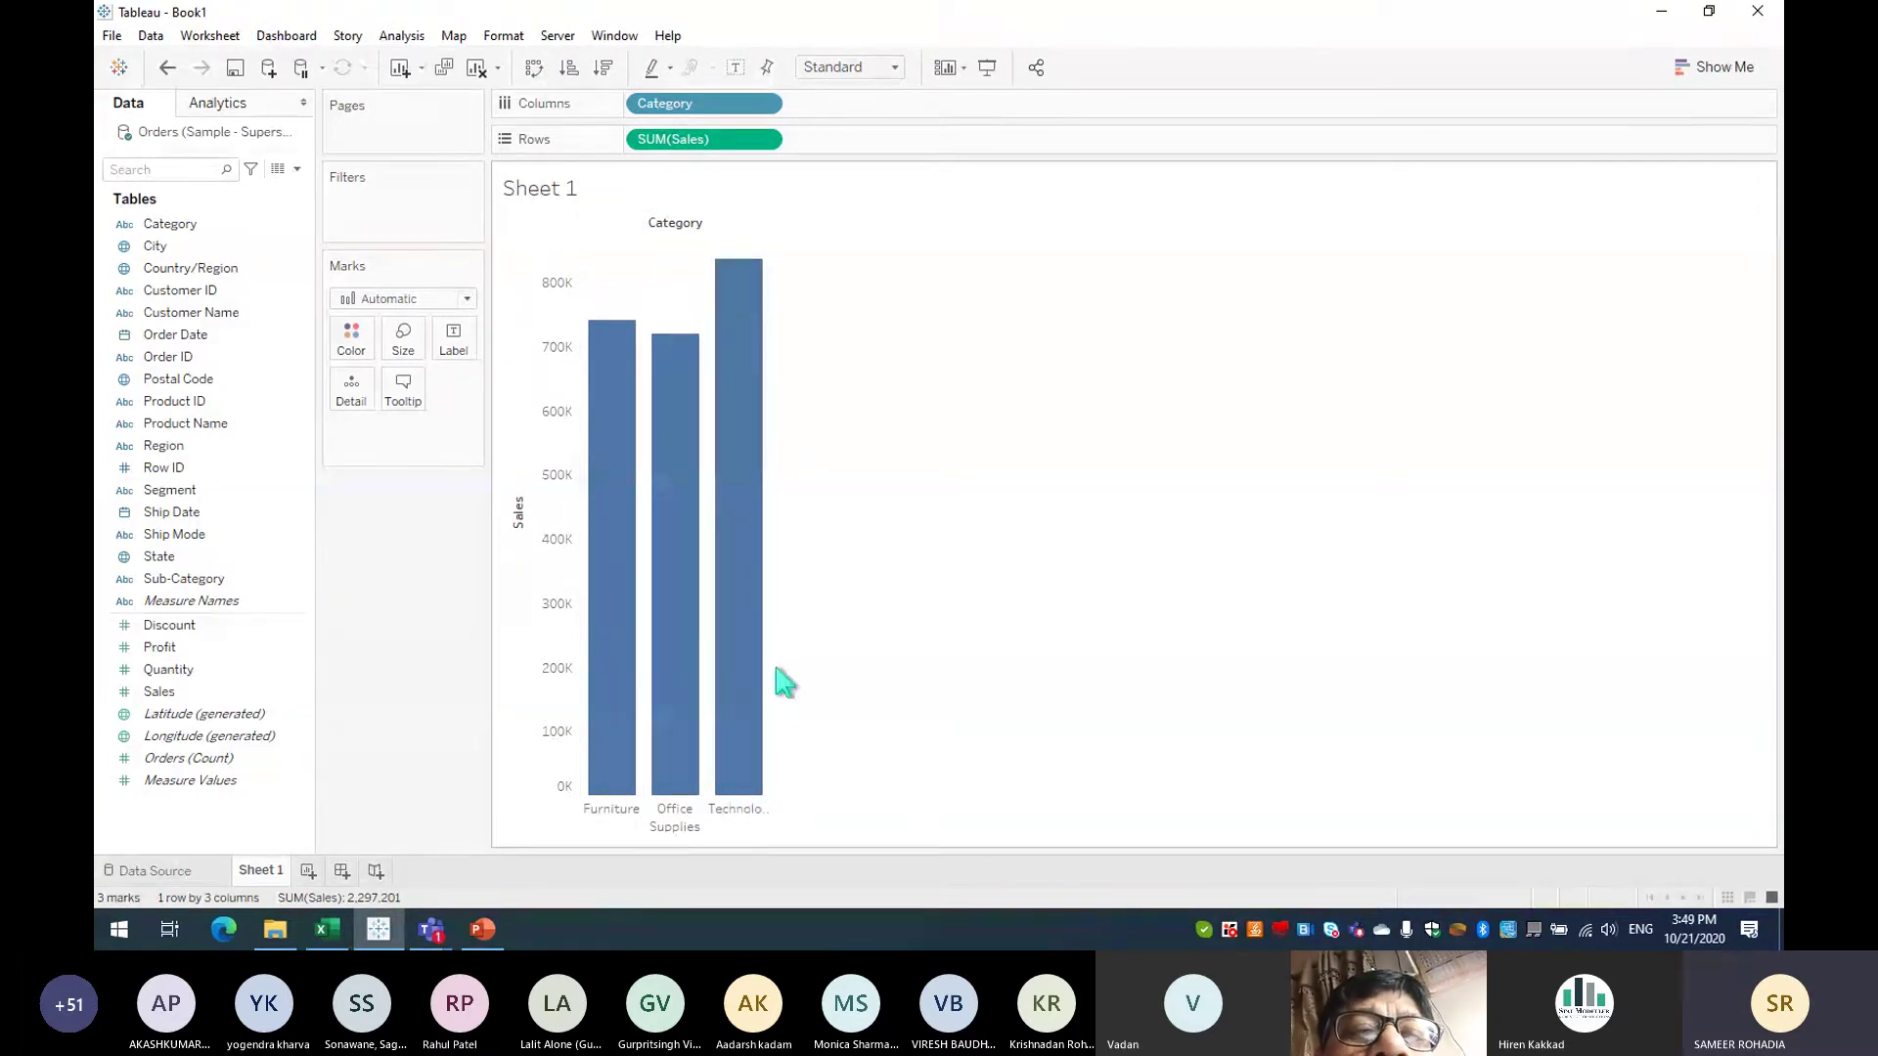
click(748, 558)
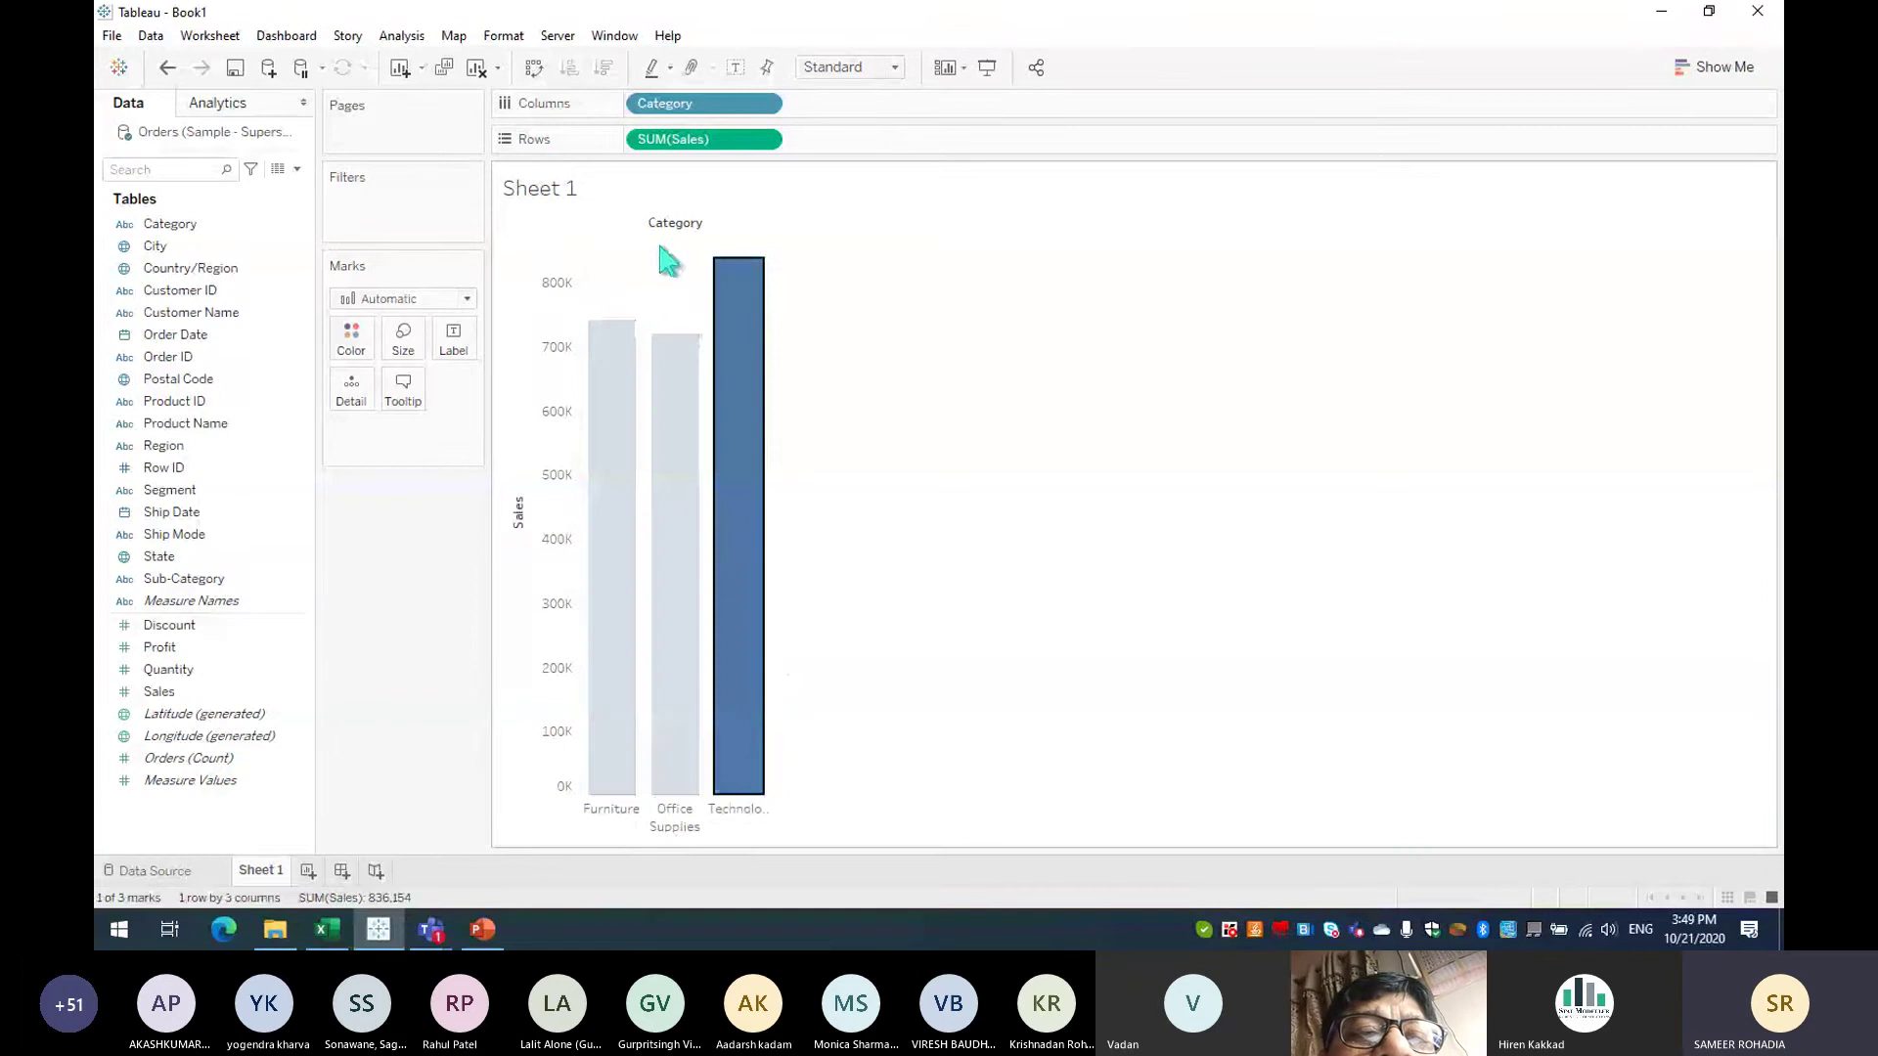
click(775, 399)
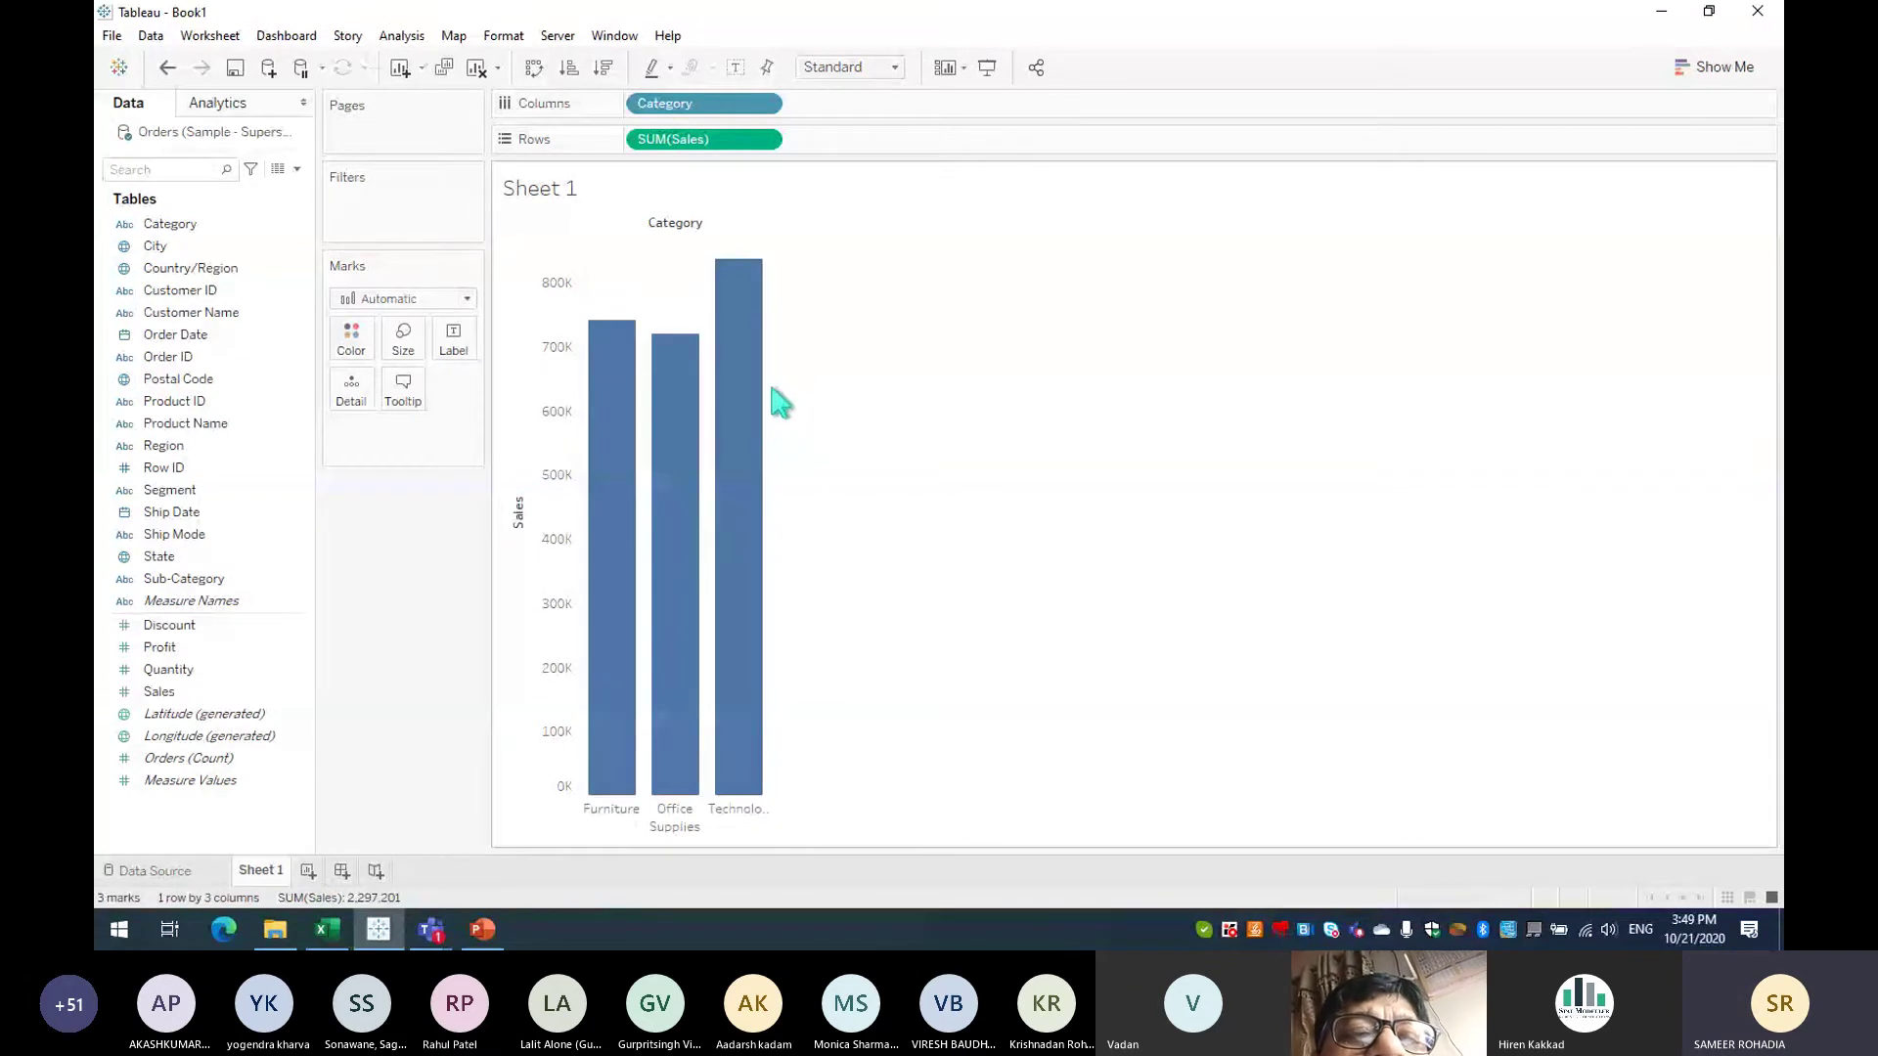
drag(776, 392, 832, 397)
mouse_move(803, 434)
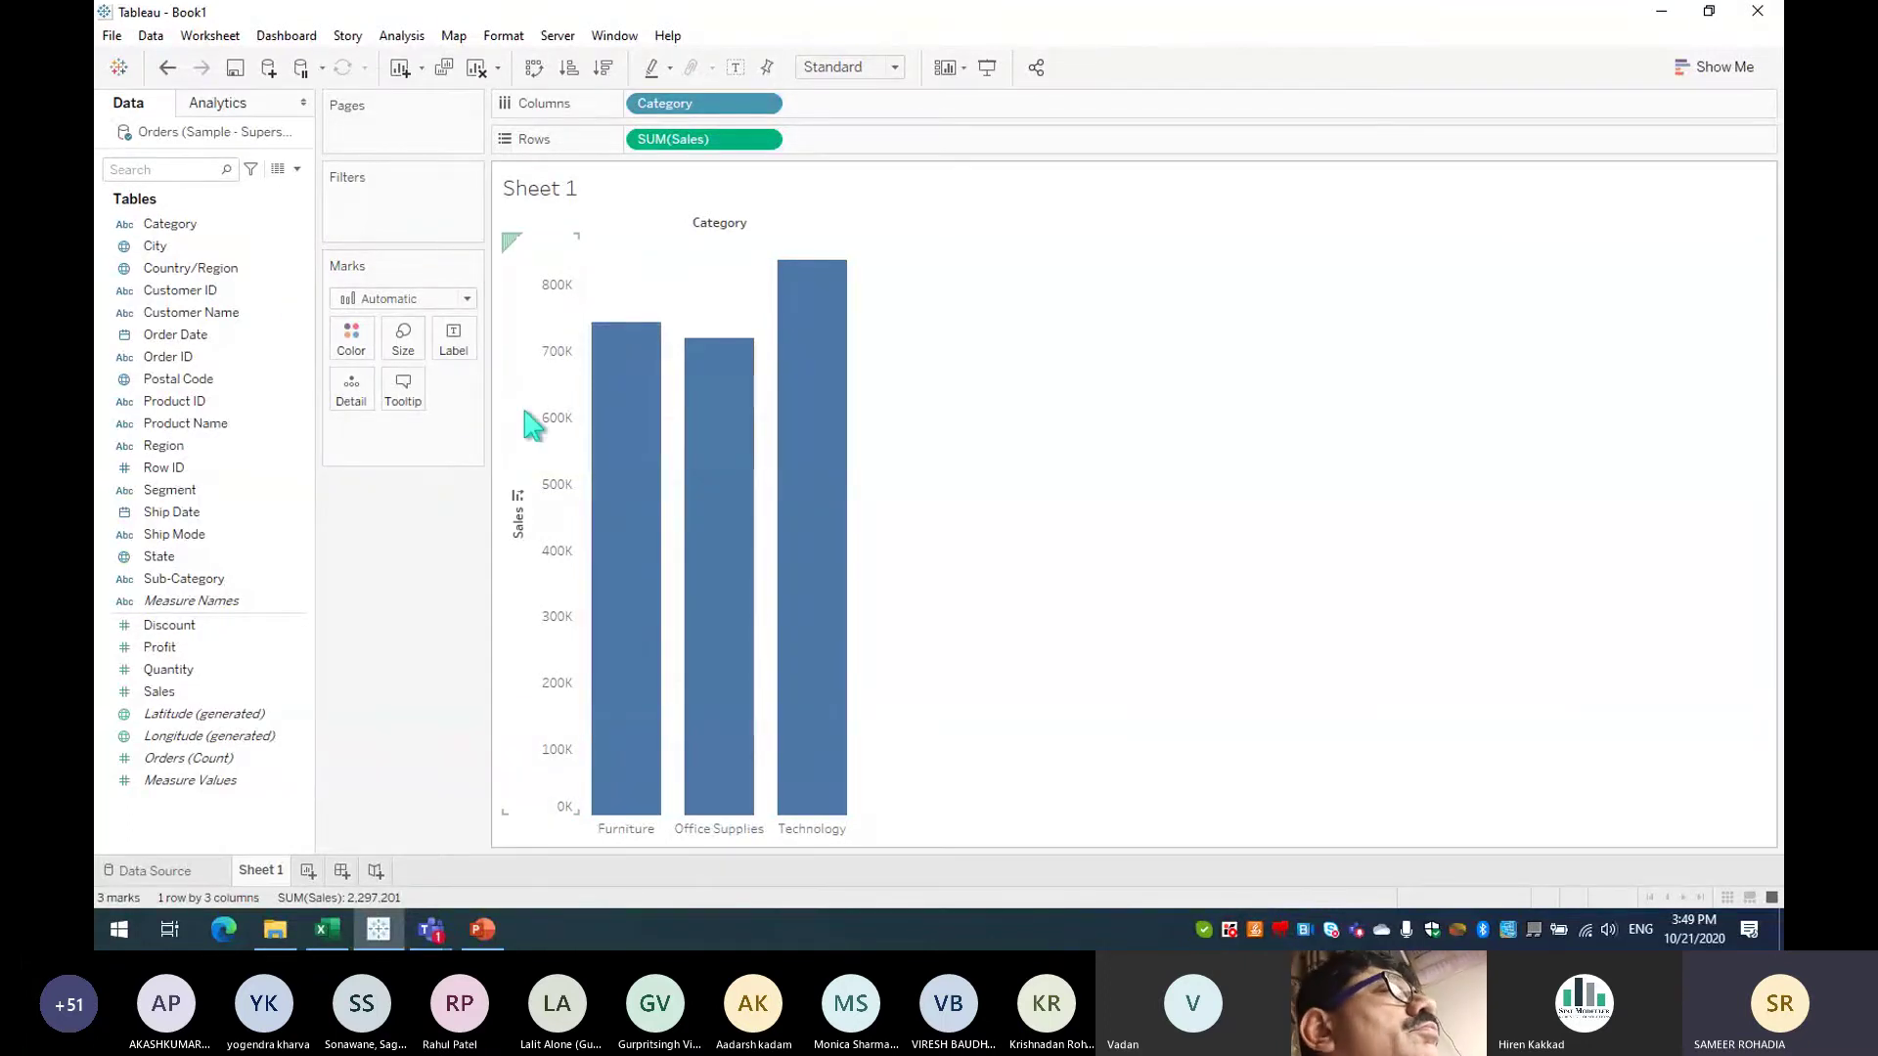
click(276, 427)
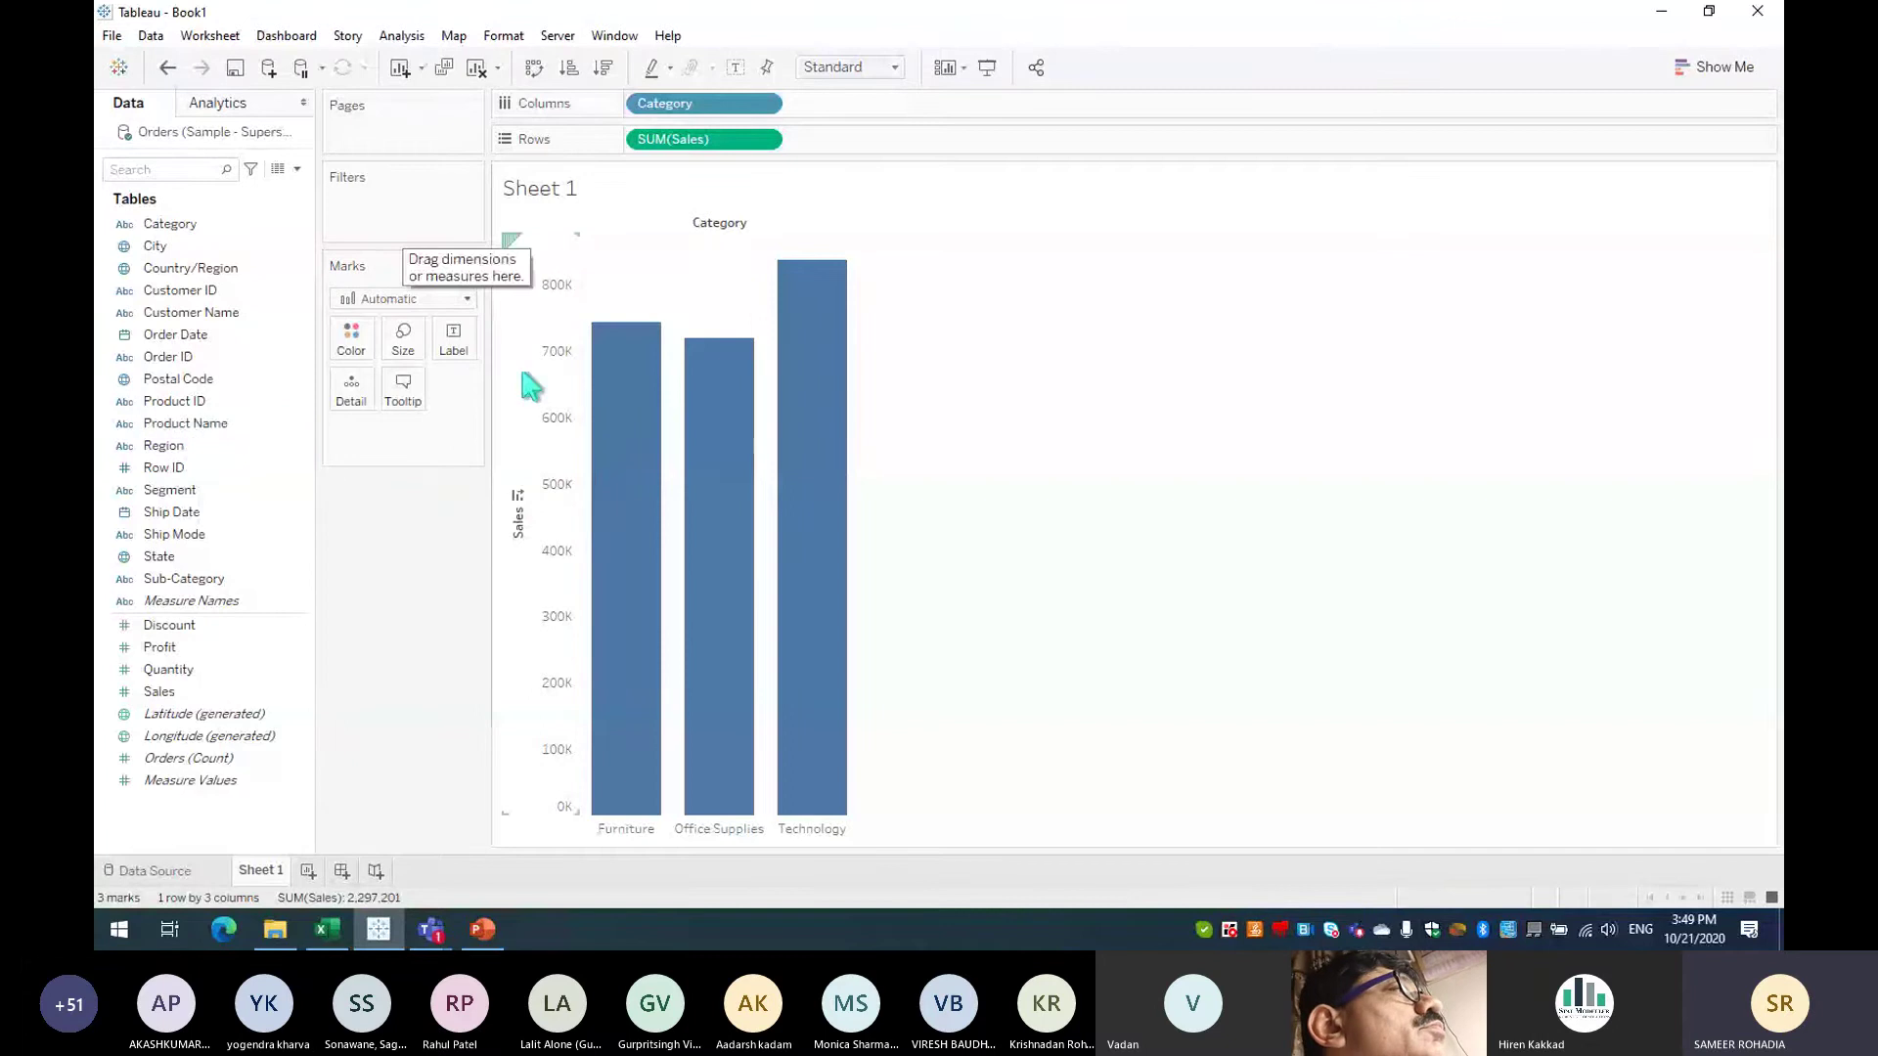